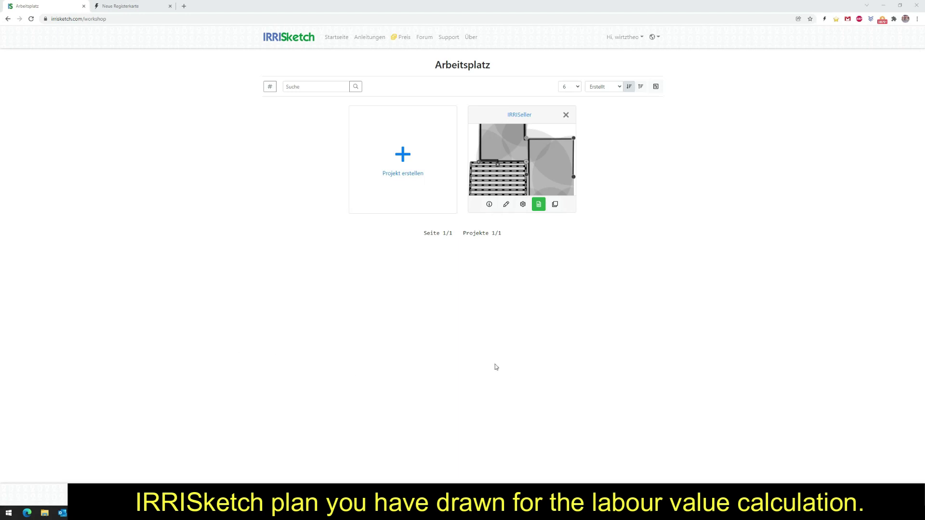
Open the IRRISeller project drawing and switch to its irrigation plan
{"action": "left_click", "coordinate": [527, 166]}
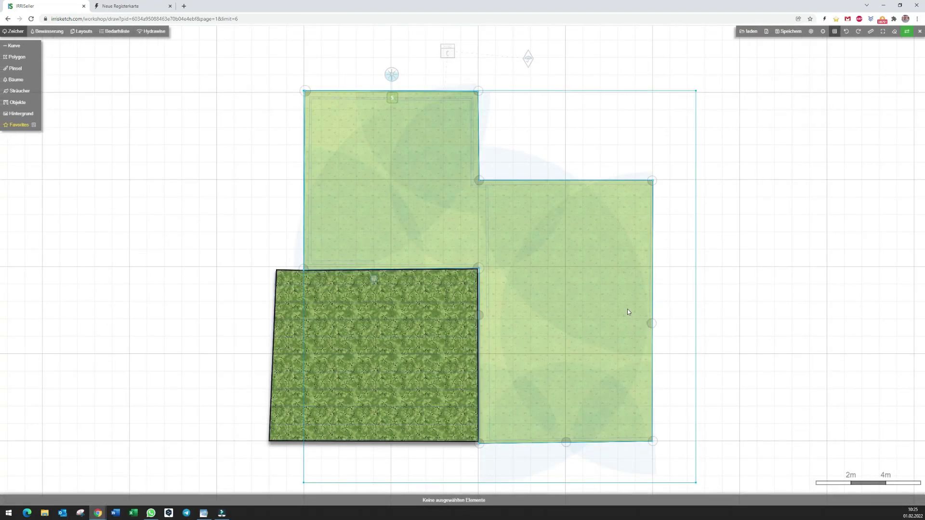
{"action": "left_click", "coordinate": [59, 31]}
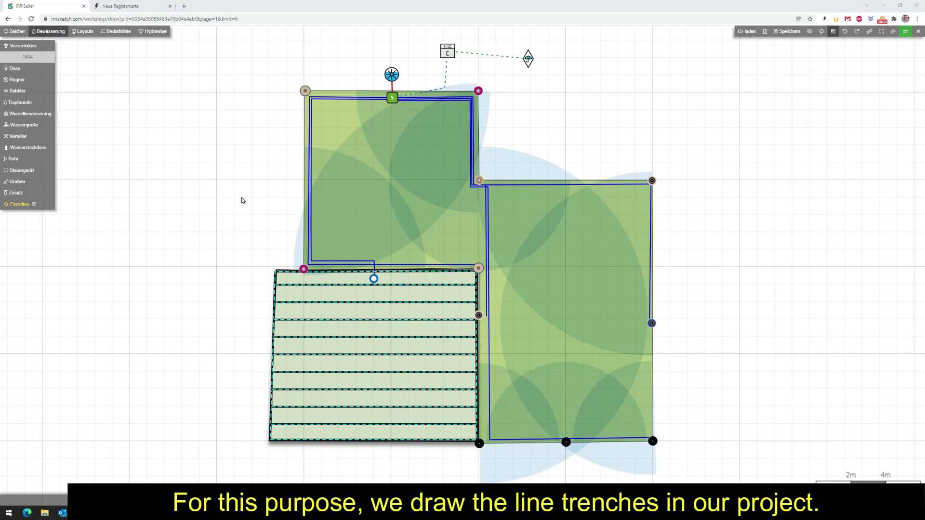
Draw a narrow trench (Schmal W:5cm D:30cm) from the valve box over the pipes along the upper-left lawn's top, left and lower edges
{"action": "left_click", "coordinate": [18, 185]}
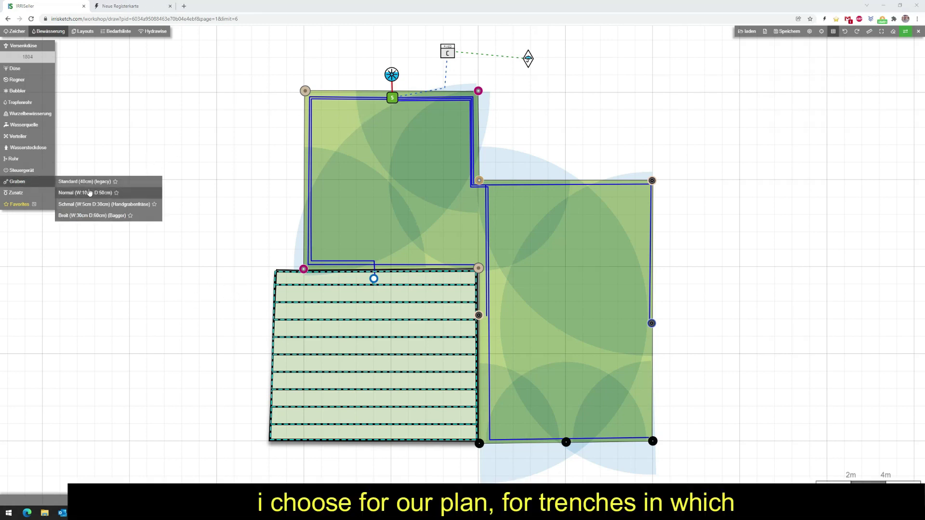
{"action": "left_click", "coordinate": [71, 206]}
{"action": "left_click_drag", "start_coordinate": [343, 142], "coordinate": [338, 238]}
{"action": "scroll", "coordinate": [357, 202], "scroll_direction": "up", "scroll_amount": 5}
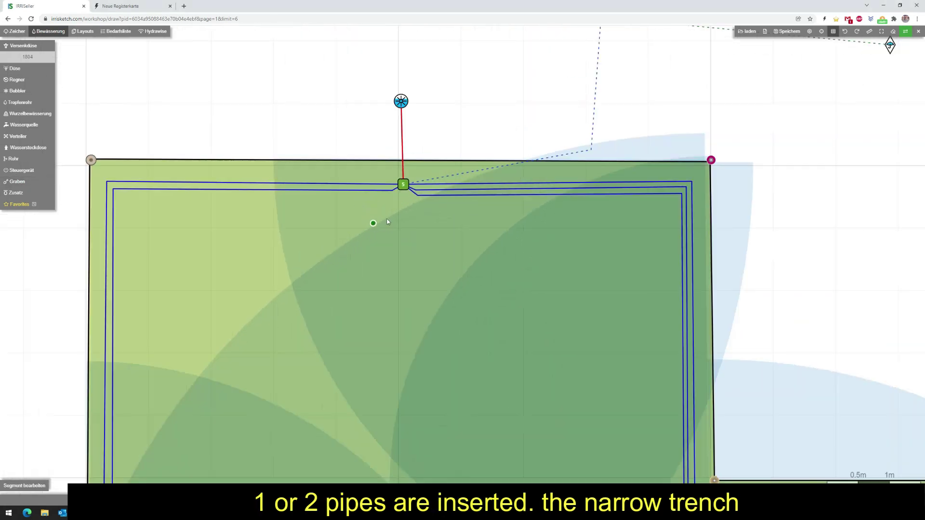
{"action": "left_click", "coordinate": [395, 186]}
{"action": "left_click", "coordinate": [108, 184]}
{"action": "mouse_move", "coordinate": [151, 377]}
{"action": "left_mouse_down"}
{"action": "mouse_move", "coordinate": [154, 241]}
{"action": "mouse_move", "coordinate": [169, 202]}
{"action": "left_mouse_up"}
{"action": "left_click", "coordinate": [139, 311]}
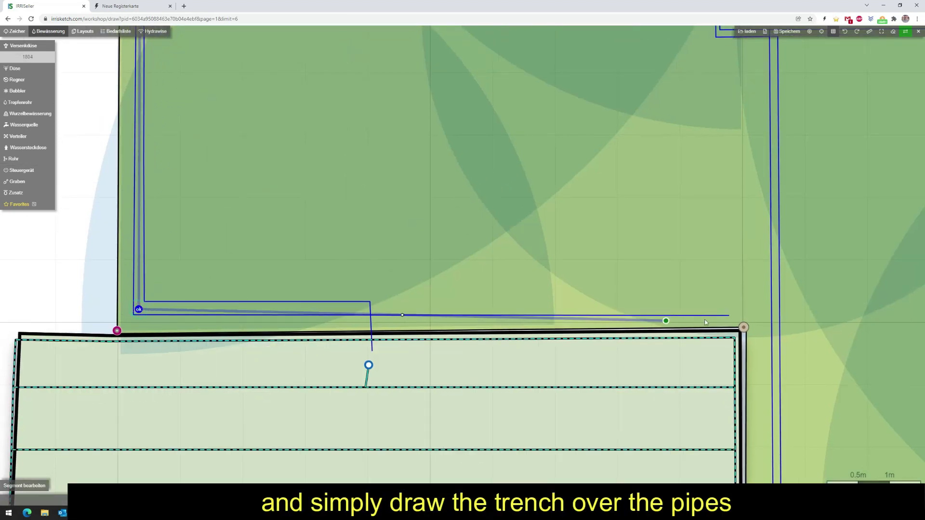
{"action": "double_click", "coordinate": [730, 314]}
Draw a narrow trench about 17.8 m long over the pipes along the right lawn's upper edge and down to the right-hand sprinkler
{"action": "mouse_move", "coordinate": [465, 205]}
{"action": "left_mouse_down"}
{"action": "mouse_move", "coordinate": [175, 495]}
{"action": "mouse_move", "coordinate": [176, 469]}
{"action": "left_mouse_up"}
{"action": "scroll", "coordinate": [206, 432], "scroll_direction": "down", "scroll_amount": 1}
{"action": "key", "text": "space"}
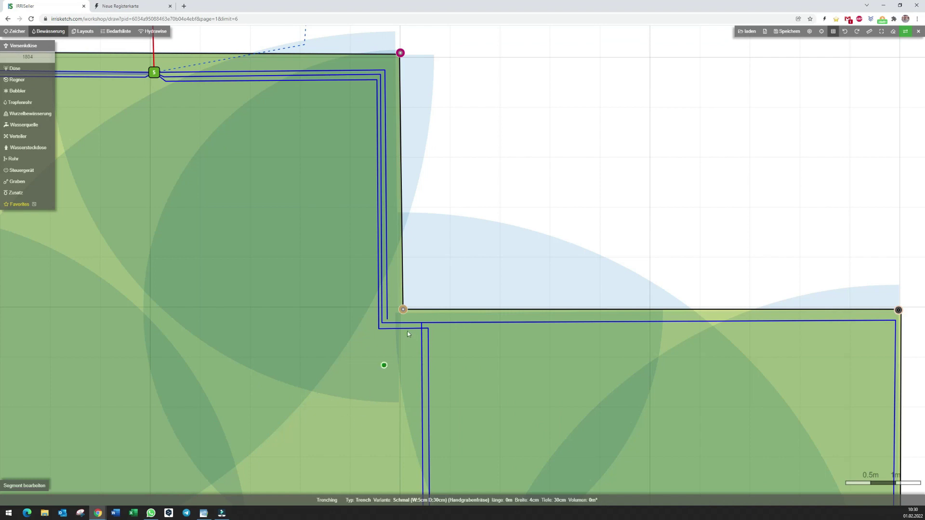
{"action": "left_click", "coordinate": [384, 325]}
{"action": "left_click", "coordinate": [892, 322]}
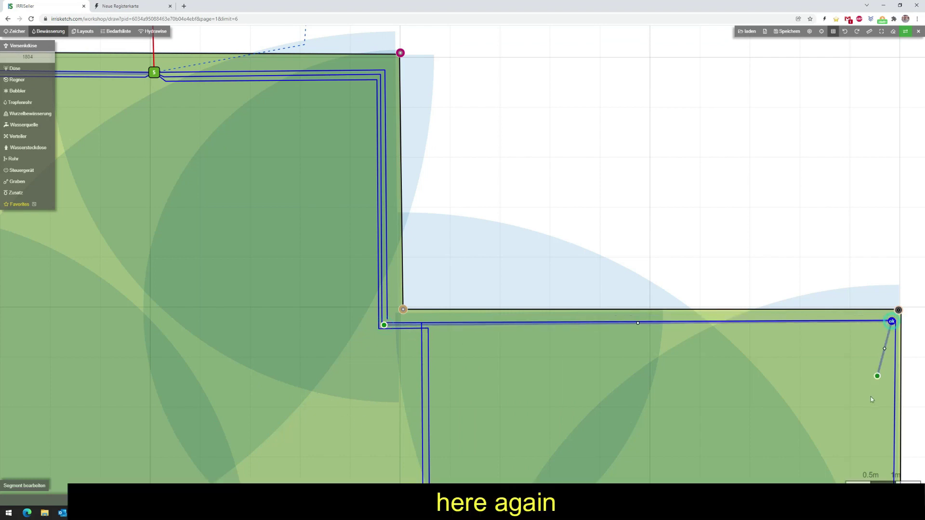
{"action": "left_click_drag", "start_coordinate": [866, 396], "coordinate": [563, 42]}
{"action": "double_click", "coordinate": [591, 352]}
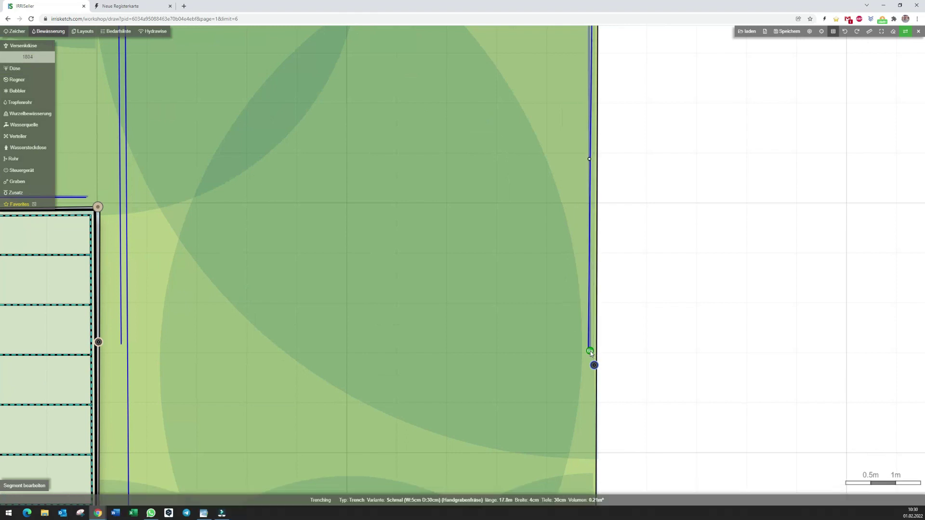
Draw a narrow trench about 23.6 m long down the right lawn's left side and along its lower edge to the corner sprinkler
{"action": "left_click_drag", "start_coordinate": [407, 304], "coordinate": [460, 398]}
{"action": "scroll", "coordinate": [460, 399], "scroll_direction": "down", "scroll_amount": 1}
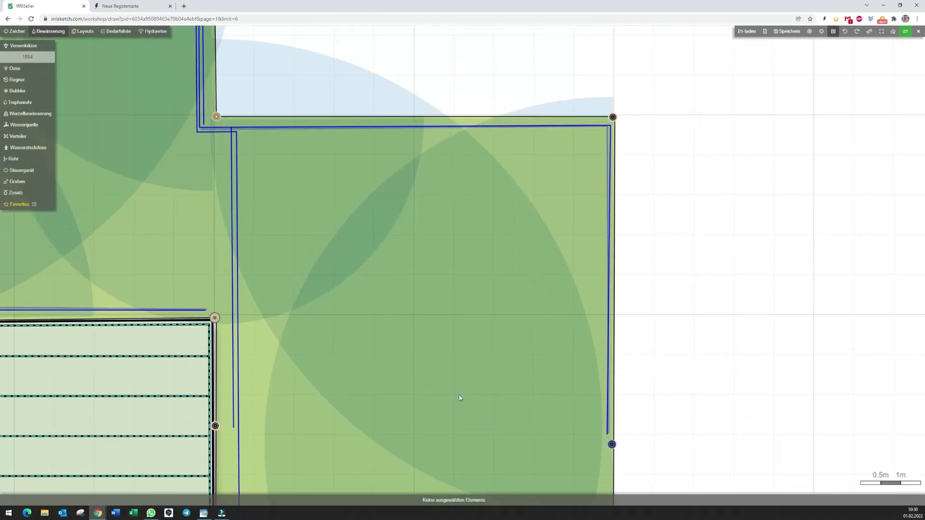
{"action": "left_click", "coordinate": [244, 241]}
{"action": "left_click_drag", "start_coordinate": [232, 134], "coordinate": [584, 460]}
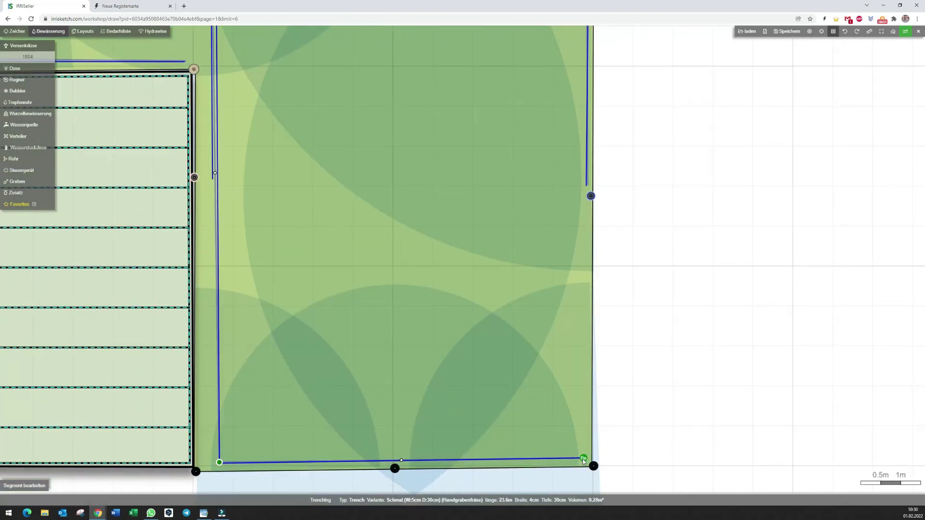
Draw a normal trench (W:10cm D:50cm) about 9.4 m long over the three pipes from the valve box around the upper-left lawn's right edge
{"action": "scroll", "coordinate": [375, 451], "scroll_direction": "down", "scroll_amount": 5}
{"action": "left_click_drag", "start_coordinate": [279, 340], "coordinate": [282, 310]}
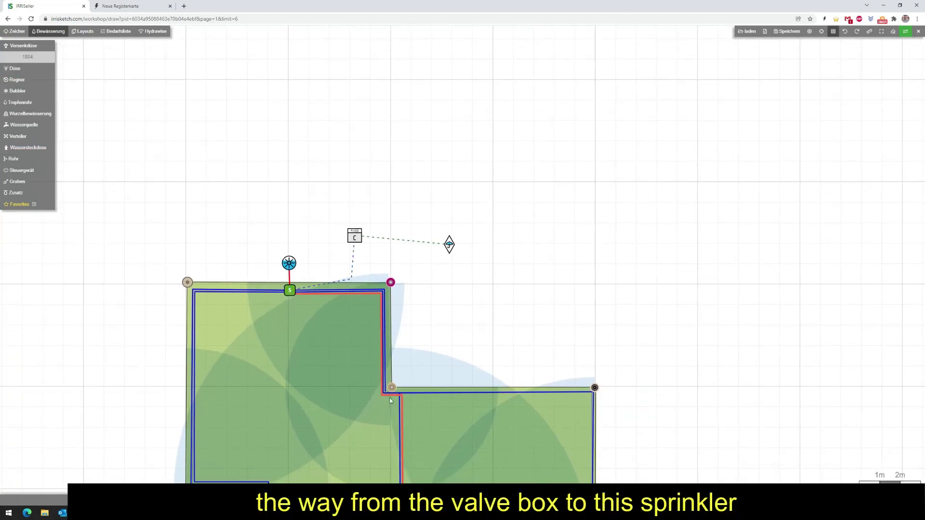
{"action": "scroll", "coordinate": [392, 366], "scroll_direction": "up", "scroll_amount": 5}
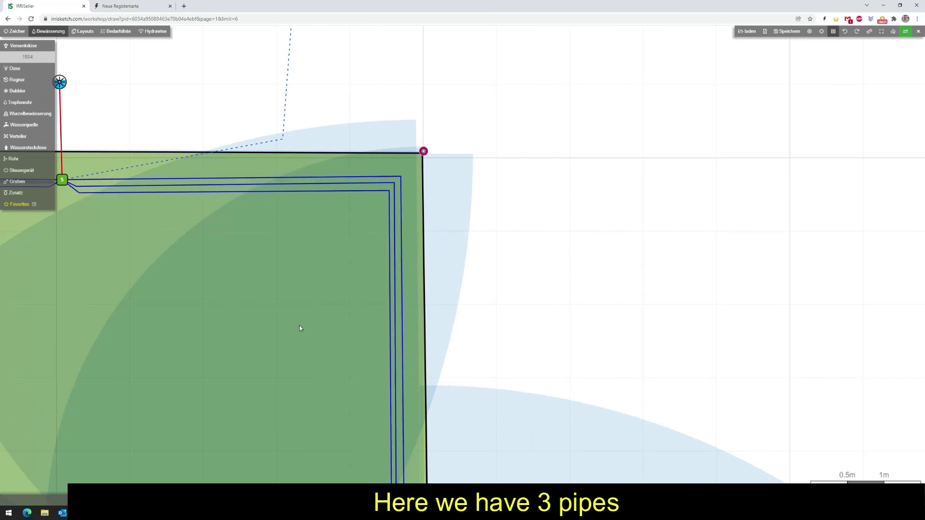
{"action": "left_click_drag", "start_coordinate": [299, 326], "coordinate": [378, 299]}
{"action": "mouse_move", "coordinate": [22, 182]}
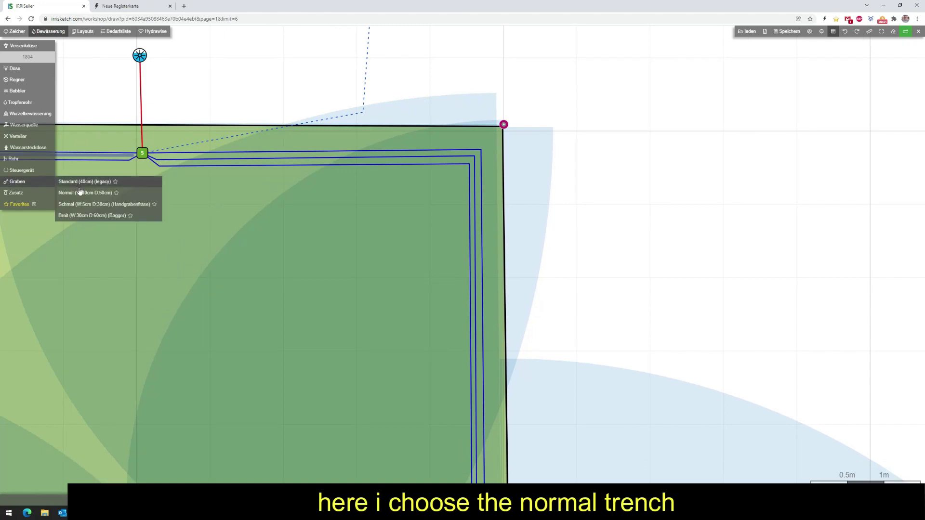
{"action": "left_click", "coordinate": [68, 193]}
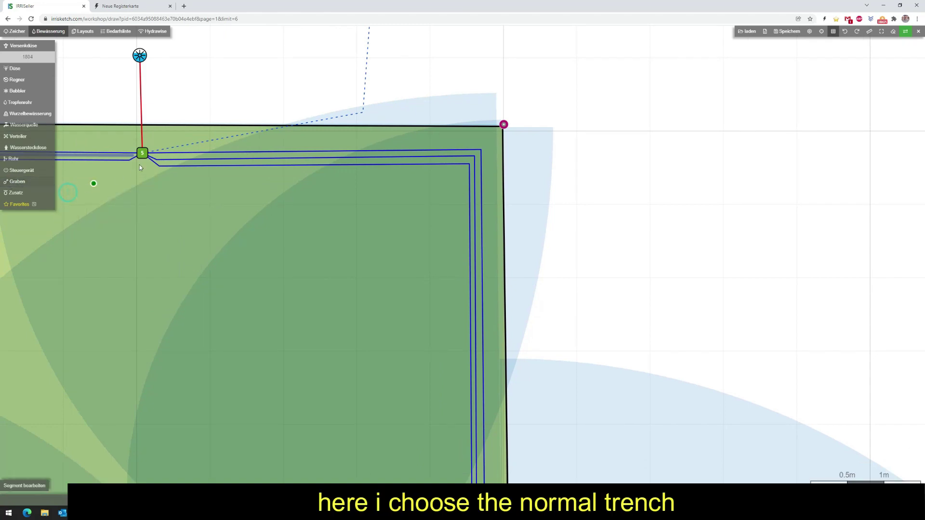
{"action": "left_click_drag", "start_coordinate": [155, 158], "coordinate": [474, 162]}
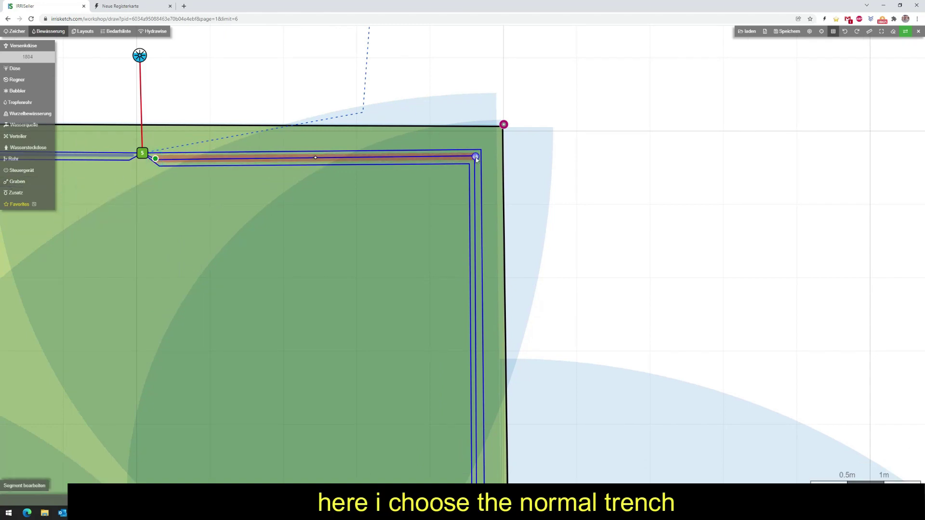
{"action": "scroll", "coordinate": [427, 210], "scroll_direction": "down", "scroll_amount": 5}
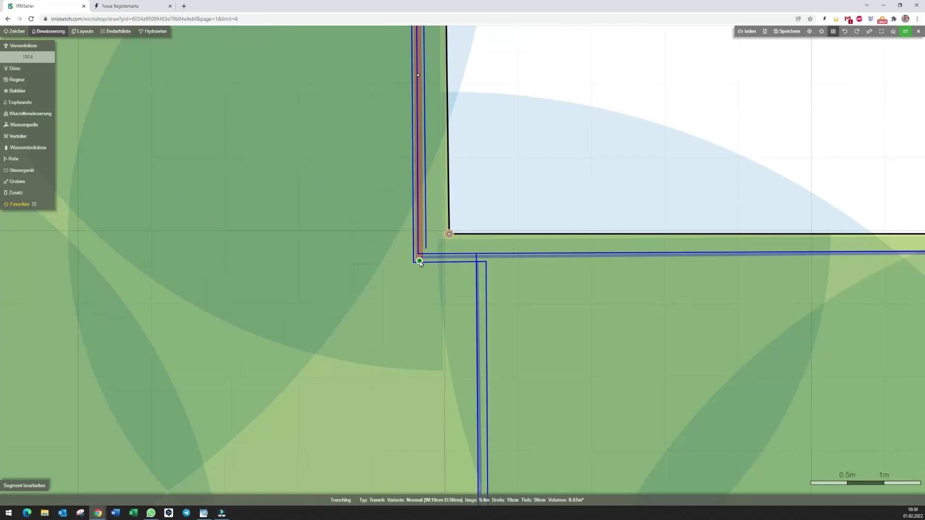
{"action": "left_click", "coordinate": [420, 262]}
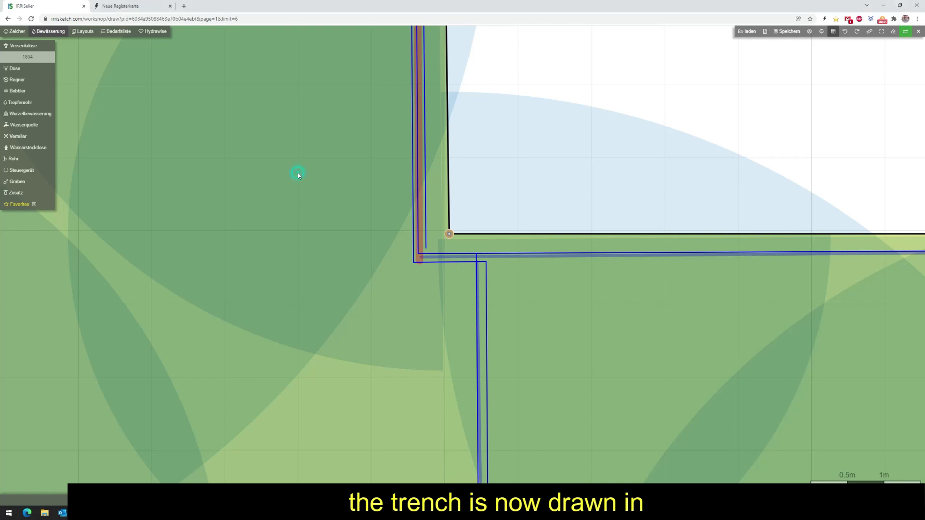
Update the existing outlay "Outlay #" from the equipment specification list
{"action": "scroll", "coordinate": [299, 174], "scroll_direction": "down", "scroll_amount": 3}
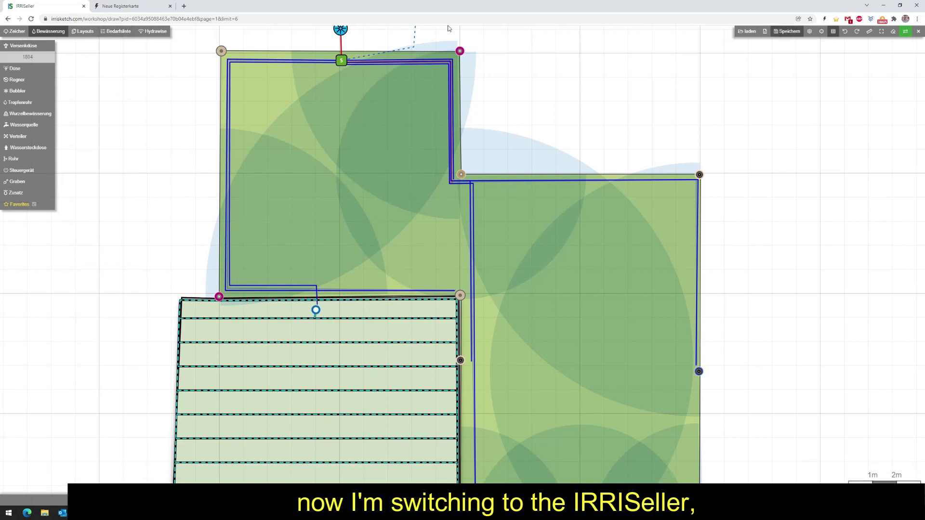
{"action": "left_click", "coordinate": [126, 32]}
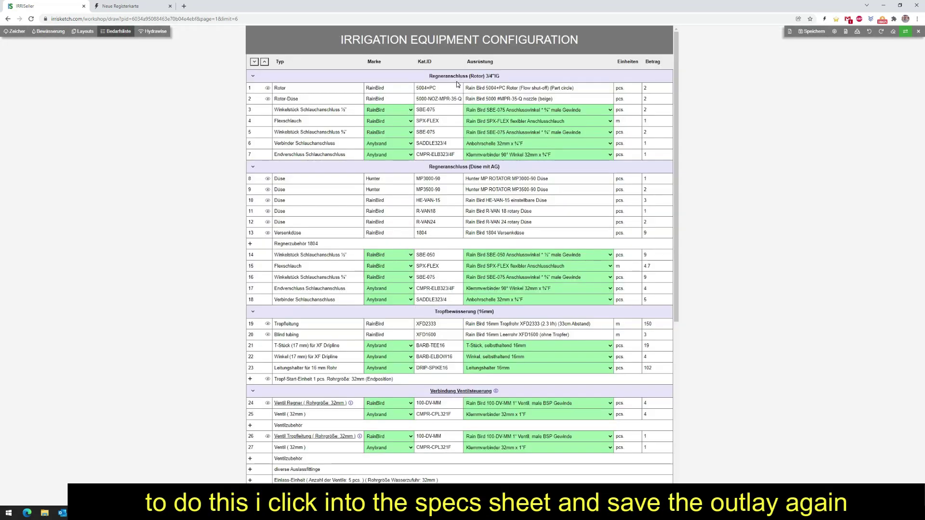
{"action": "left_click", "coordinate": [845, 35]}
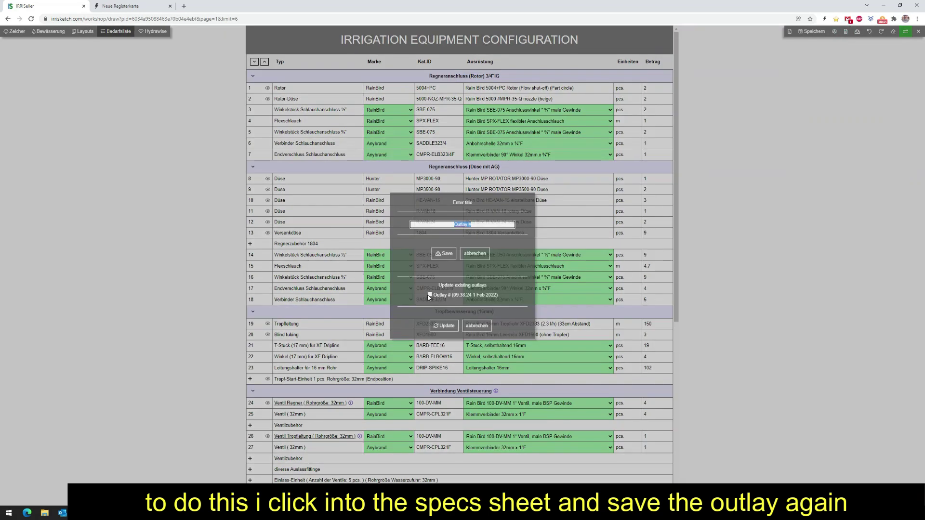
{"action": "left_click", "coordinate": [430, 294]}
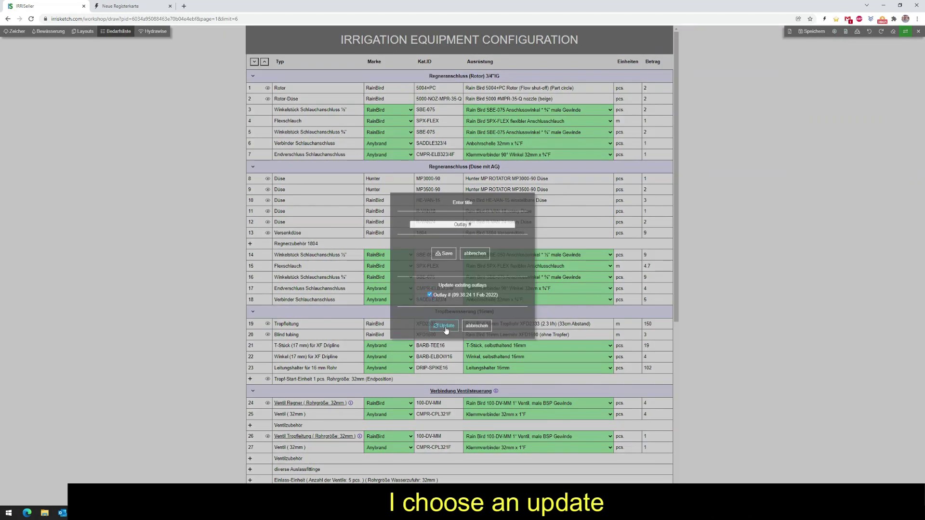
{"action": "left_click", "coordinate": [445, 326]}
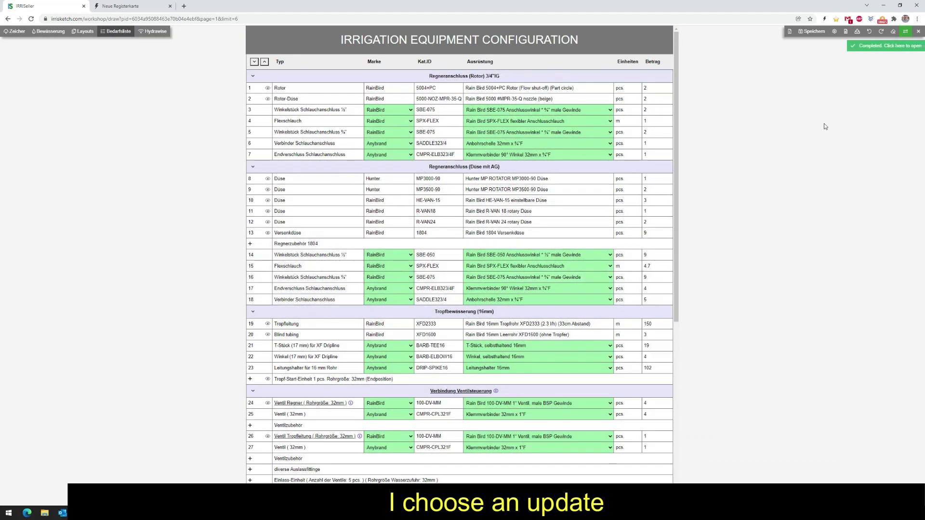
Open the updated outlay in IRRISeller and display its labour quantities
{"action": "left_click", "coordinate": [870, 46]}
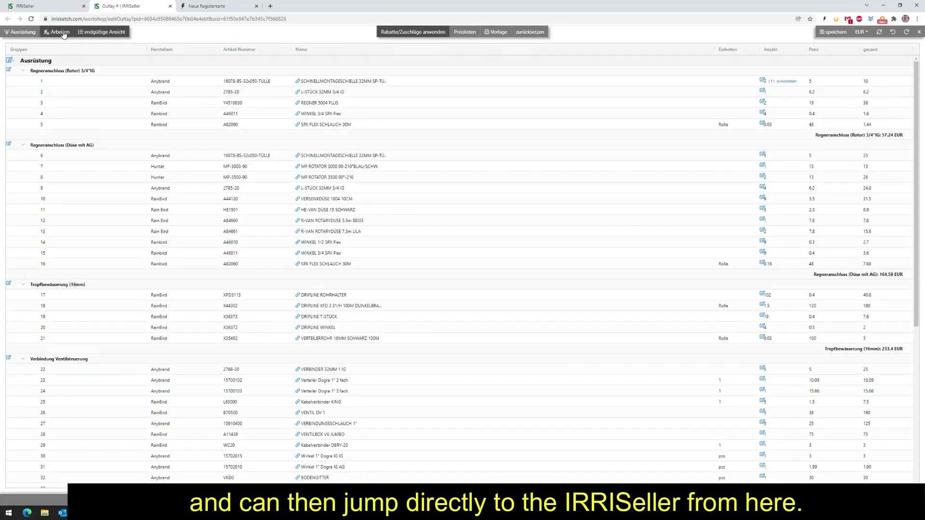
{"action": "left_click", "coordinate": [58, 33]}
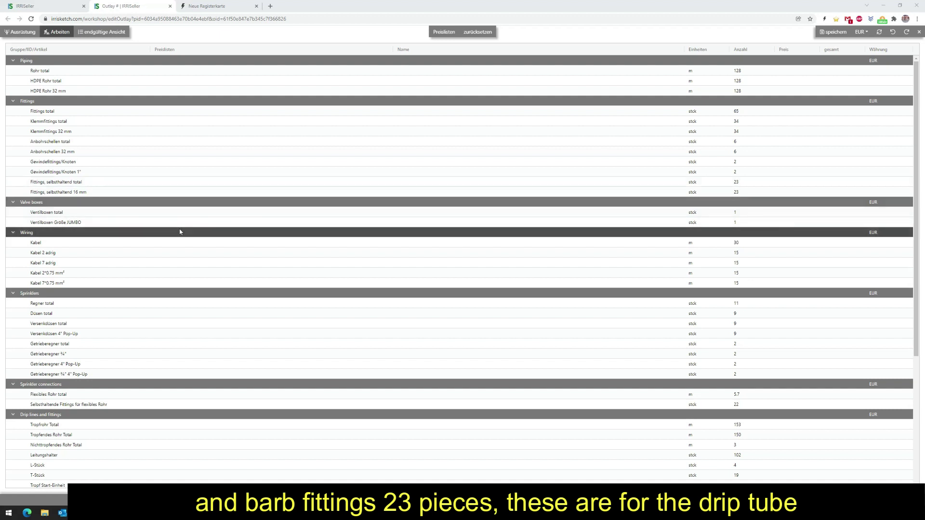
Examine the labour quantities for pipes, fittings, wiring, sprinklers, trenches and lawn, and close the outlay
{"action": "left_click", "coordinate": [229, 245]}
{"action": "scroll", "coordinate": [229, 246], "scroll_direction": "down", "scroll_amount": 4}
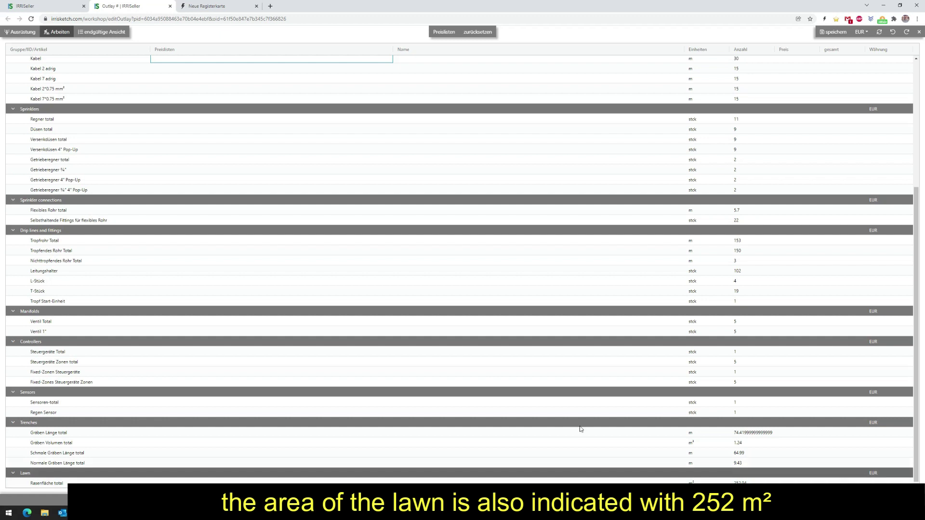
{"action": "scroll", "coordinate": [366, 254], "scroll_direction": "up", "scroll_amount": 4}
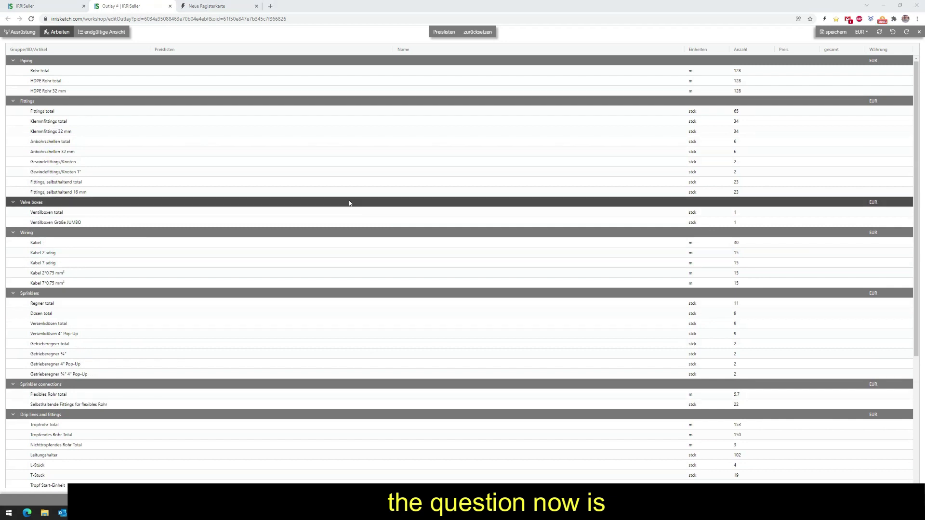
{"action": "left_click", "coordinate": [199, 356]}
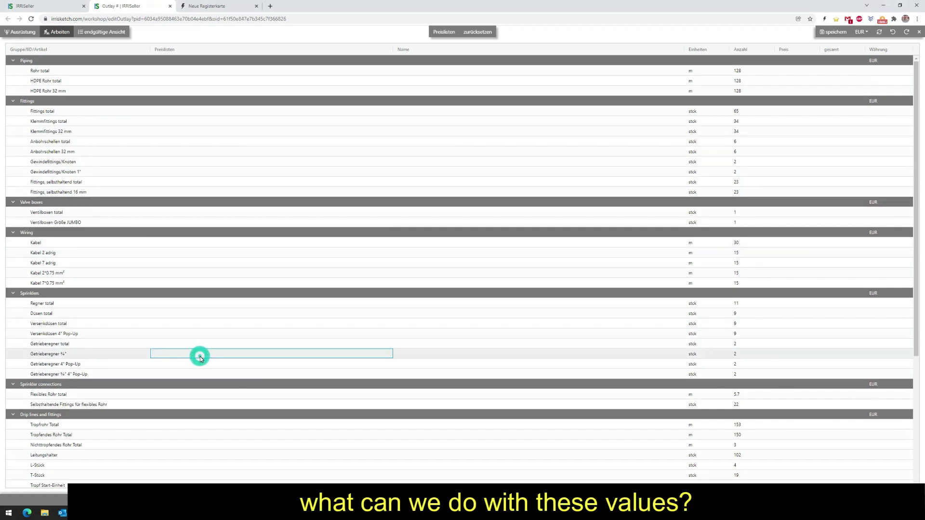
{"action": "scroll", "coordinate": [201, 356], "scroll_direction": "down", "scroll_amount": 4}
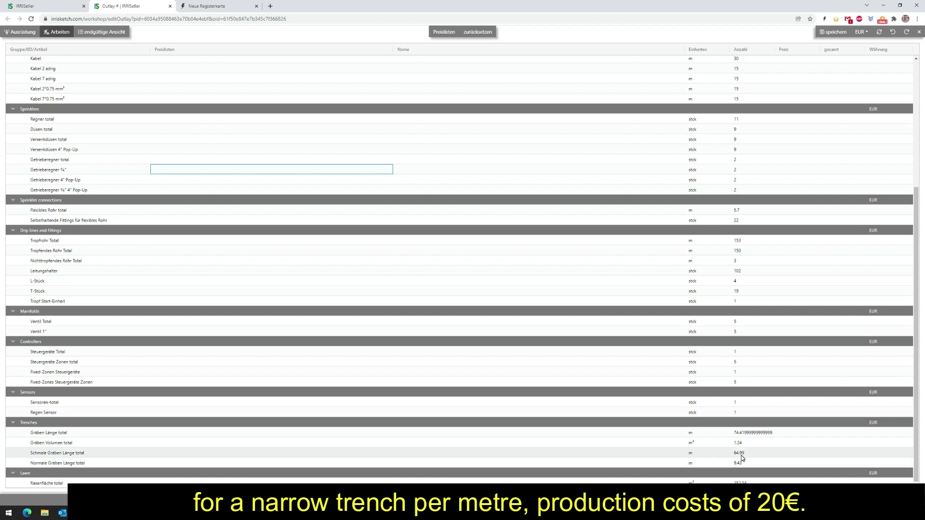
{"action": "scroll", "coordinate": [562, 384], "scroll_direction": "up", "scroll_amount": 2}
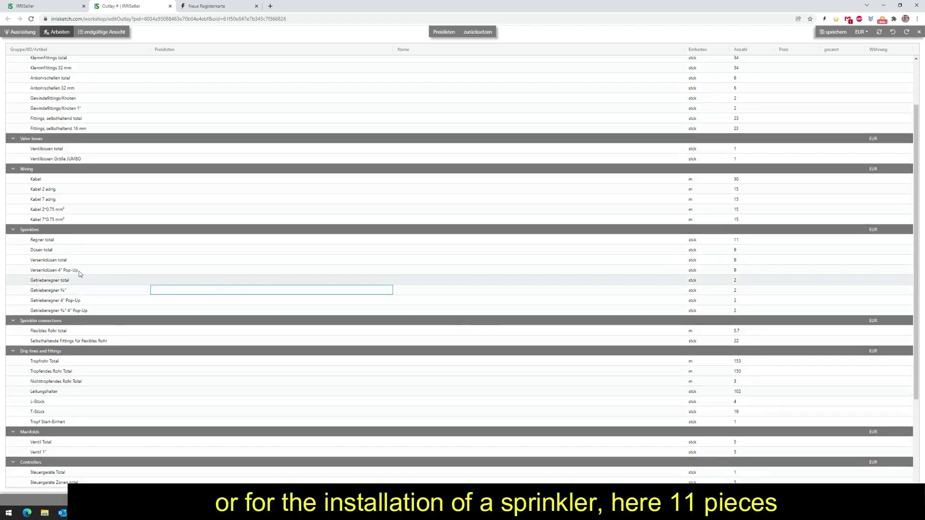
{"action": "left_click", "coordinate": [46, 241]}
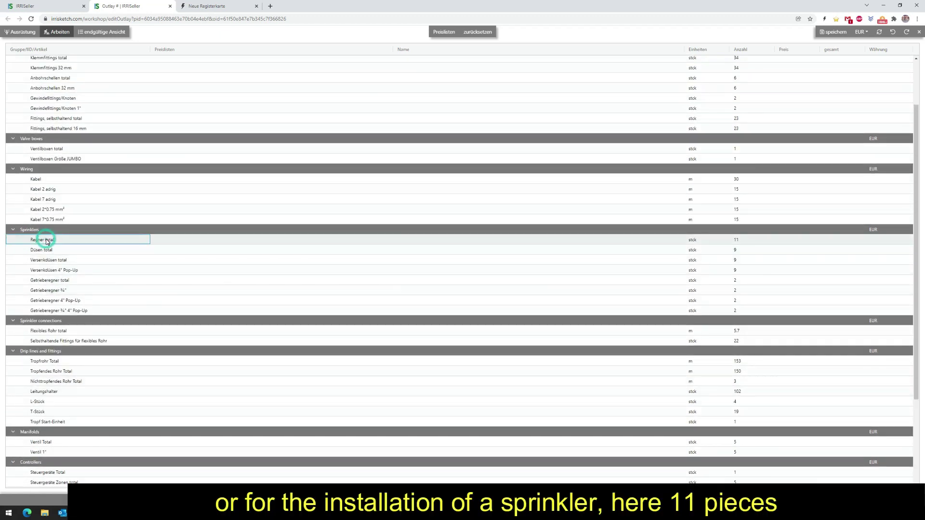
{"action": "left_click", "coordinate": [738, 240]}
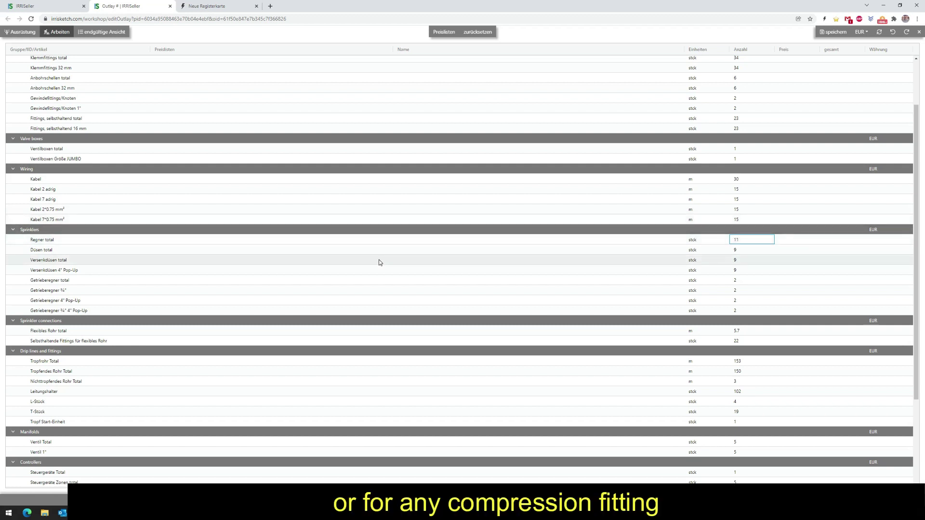
{"action": "scroll", "coordinate": [336, 264], "scroll_direction": "up", "scroll_amount": 2}
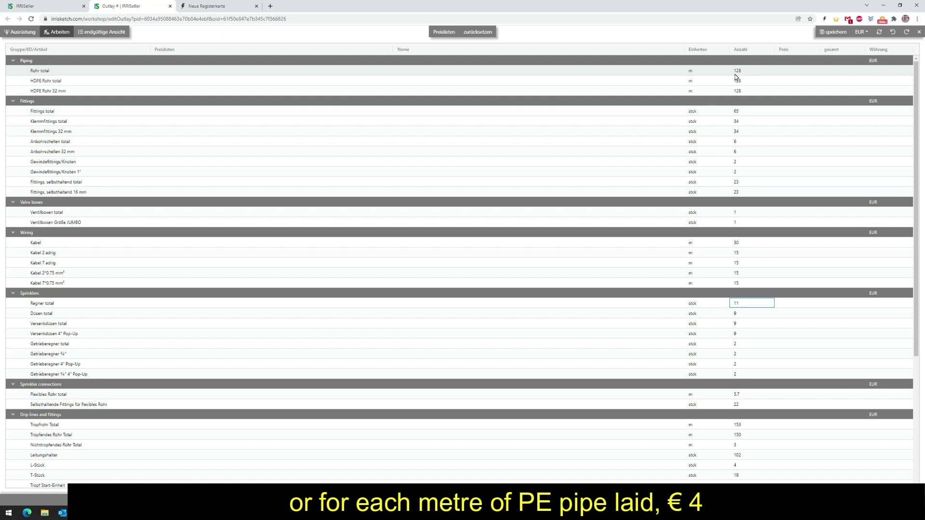
{"action": "scroll", "coordinate": [389, 198], "scroll_direction": "down", "scroll_amount": 3}
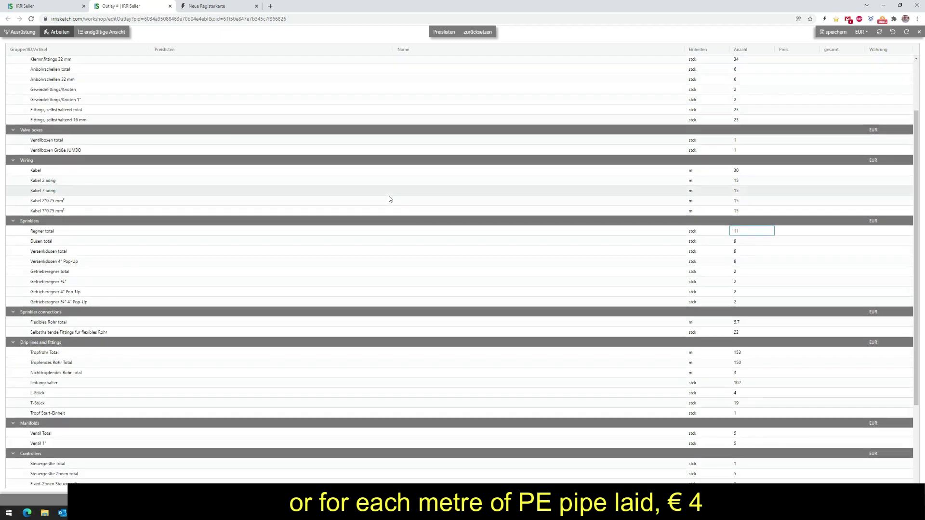
{"action": "scroll", "coordinate": [389, 199], "scroll_direction": "down", "scroll_amount": 4}
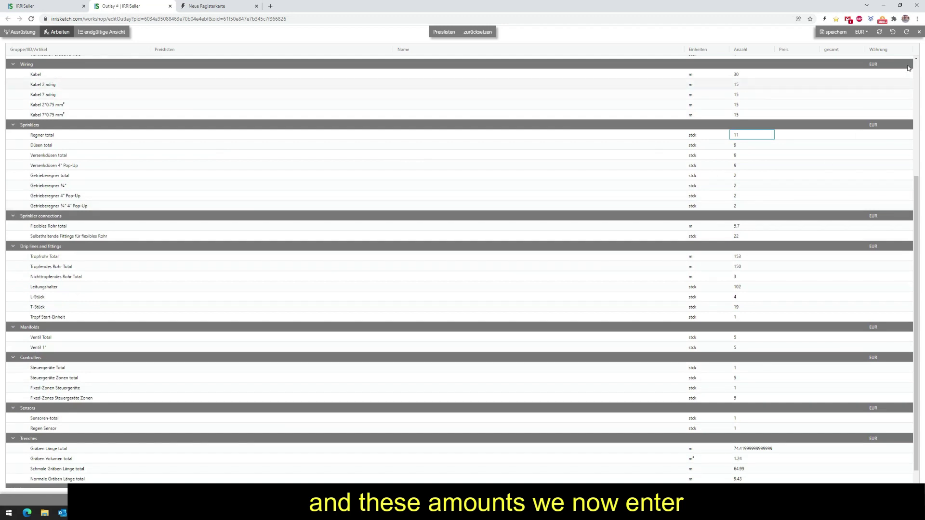
{"action": "left_click", "coordinate": [919, 32]}
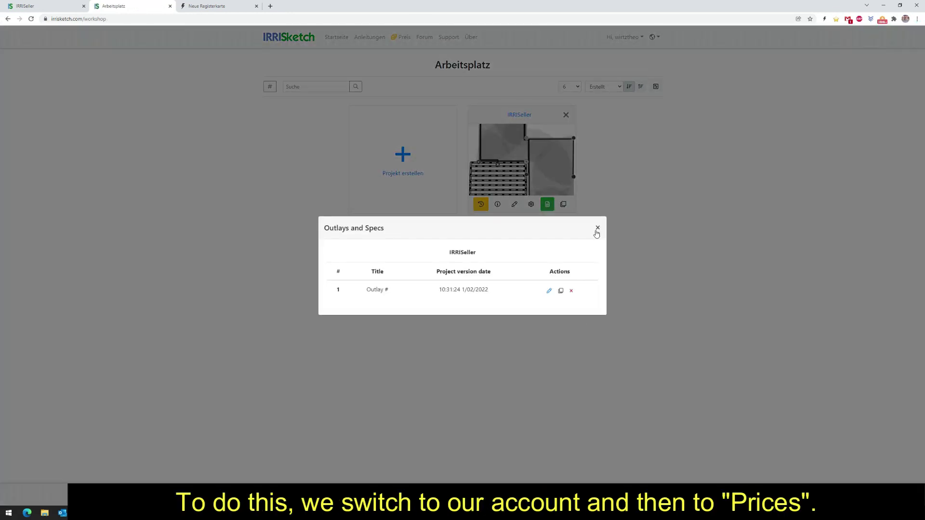
Close the outlays dialog, create a new labour price list among the account's personal prices and open it
{"action": "left_click", "coordinate": [596, 231]}
{"action": "left_click", "coordinate": [639, 38]}
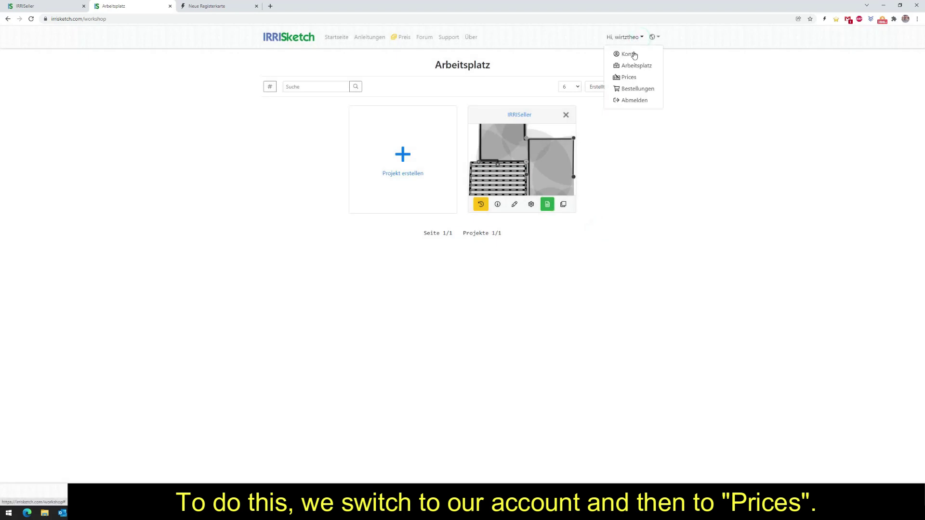
{"action": "left_click", "coordinate": [630, 78]}
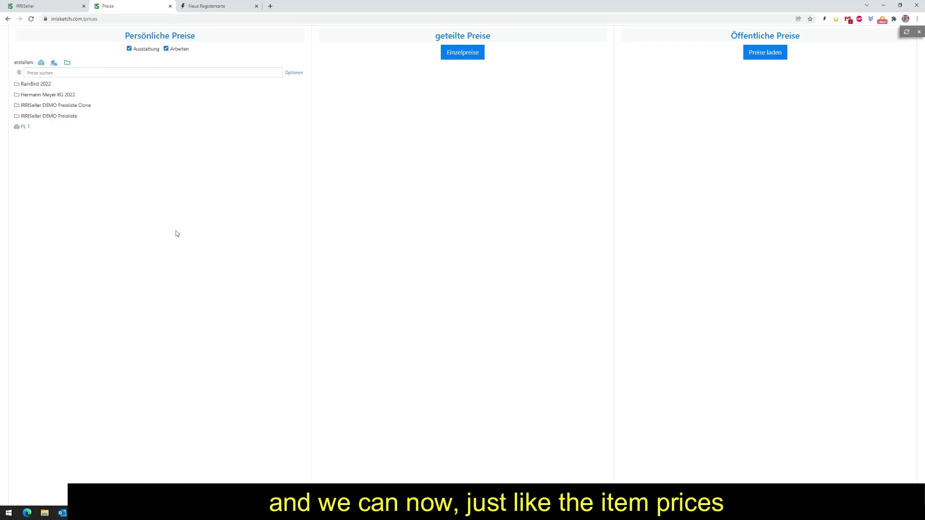
{"action": "left_click", "coordinate": [53, 64]}
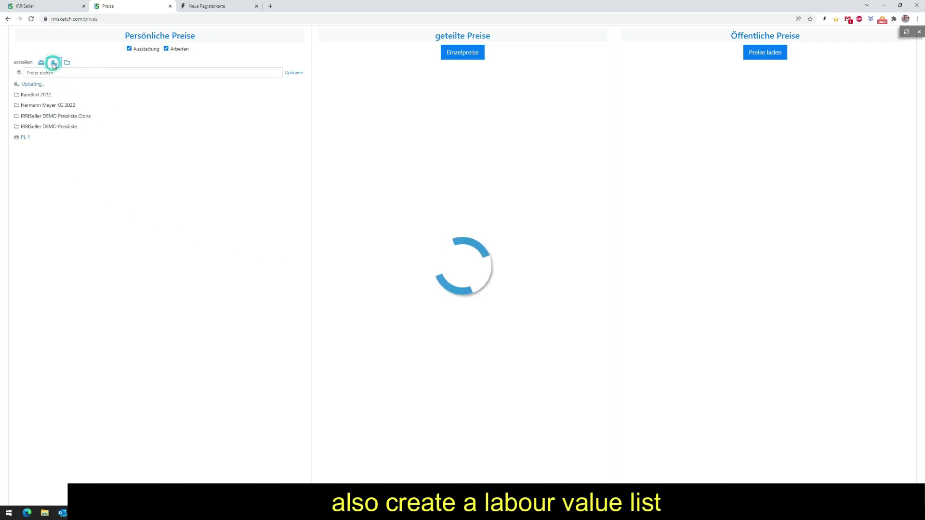
{"action": "left_click", "coordinate": [41, 84]}
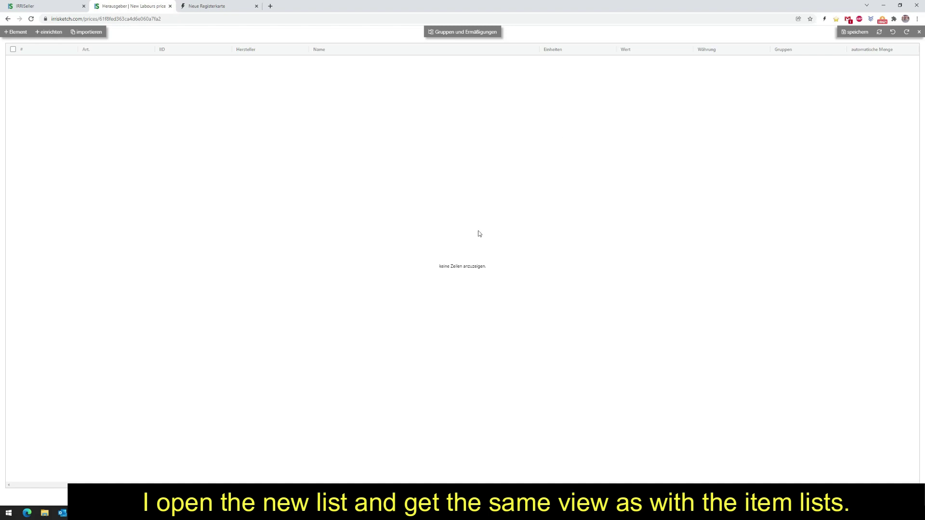
{"action": "left_click", "coordinate": [90, 50]}
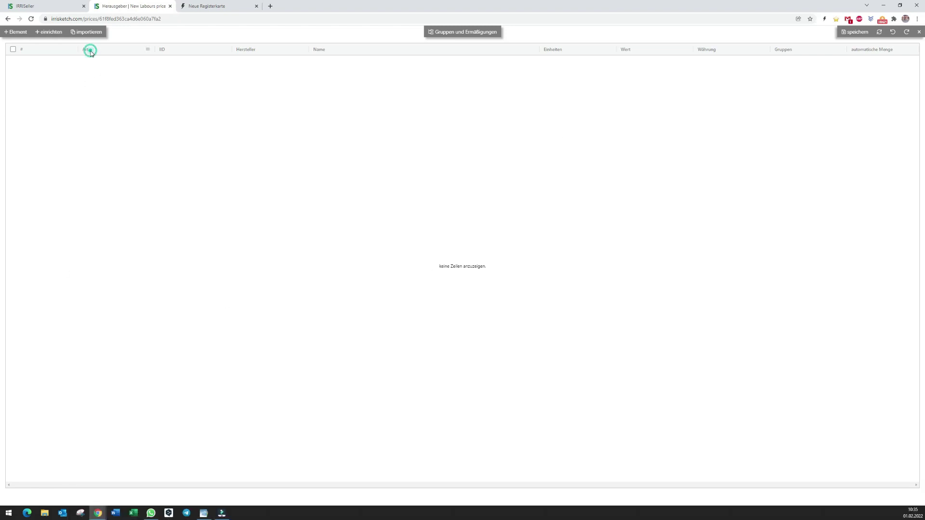
Add a new element to the labour price list and set its article to "PE Rohr", leaving its IID empty
{"action": "left_click", "coordinate": [19, 32]}
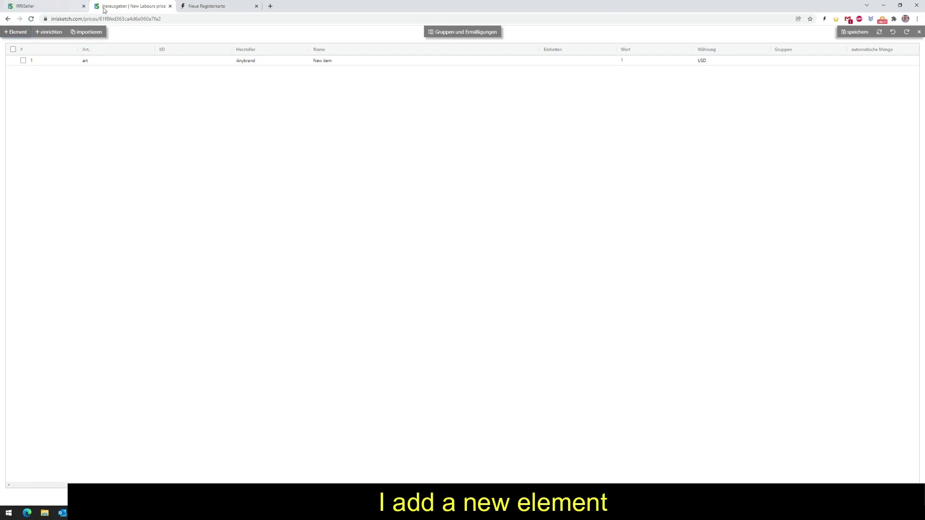
{"action": "left_click", "coordinate": [83, 61]}
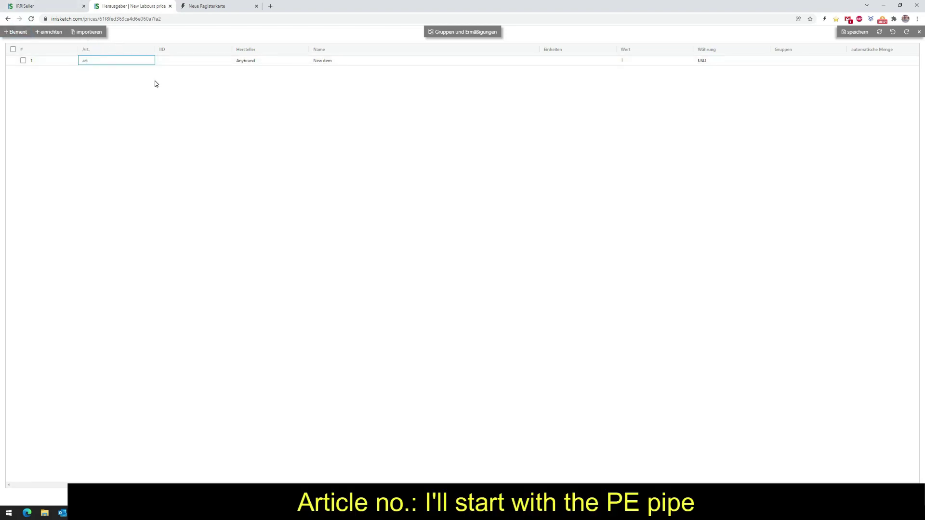
{"action": "type", "text": "PE Rohr"}
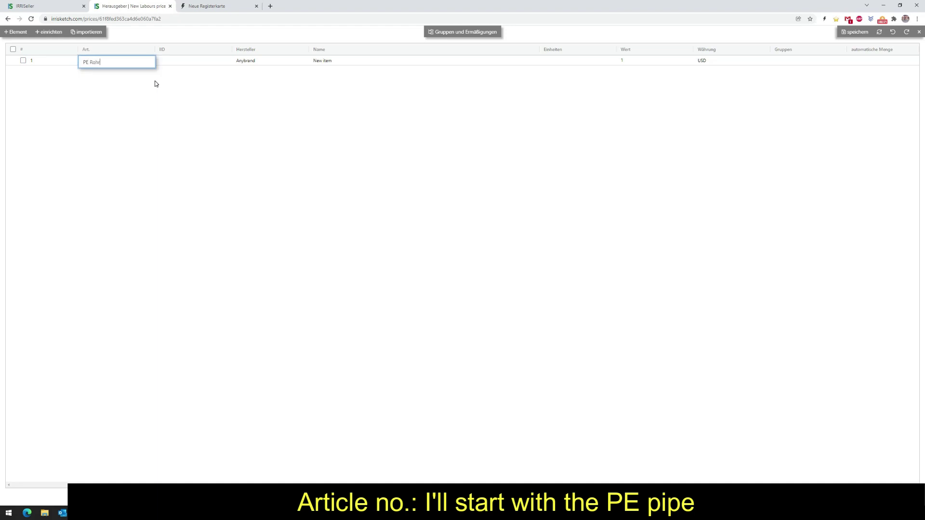
{"action": "key", "text": "Tab"}
{"action": "key", "text": "Escape"}
{"action": "key", "text": "Tab"}
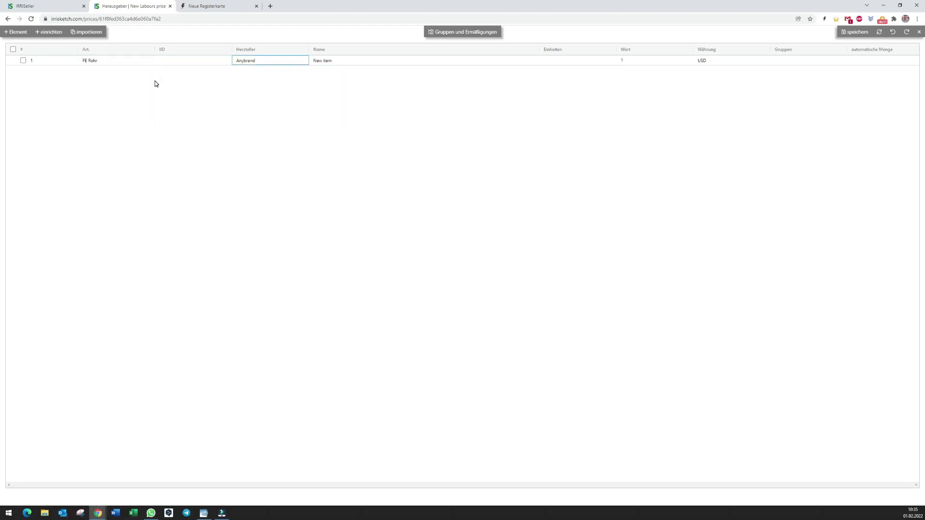
Name the PE Rohr element "PE Rohr in Leitungsgraben verlegt" and set its unit to stück = 1
{"action": "key", "text": "Tab"}
{"action": "key", "text": "BackSpace"}
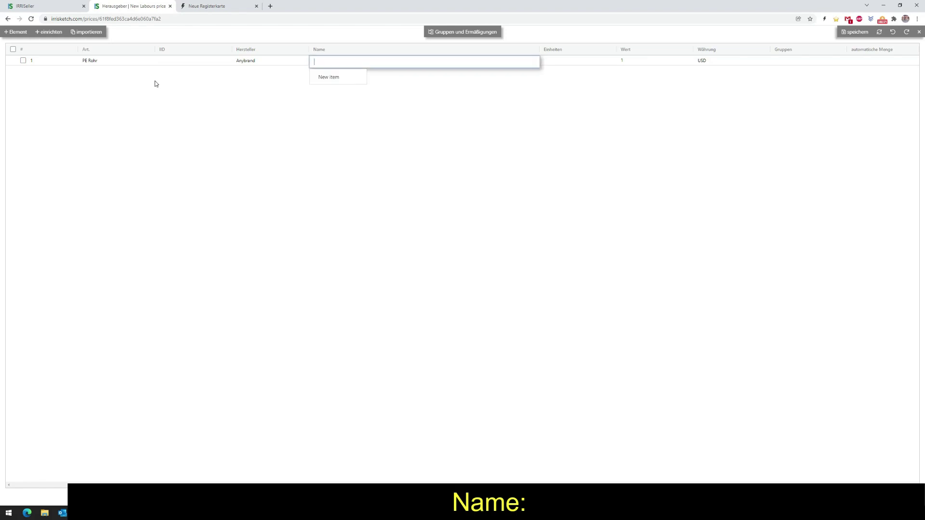
{"action": "type", "text": "PE Ro"}
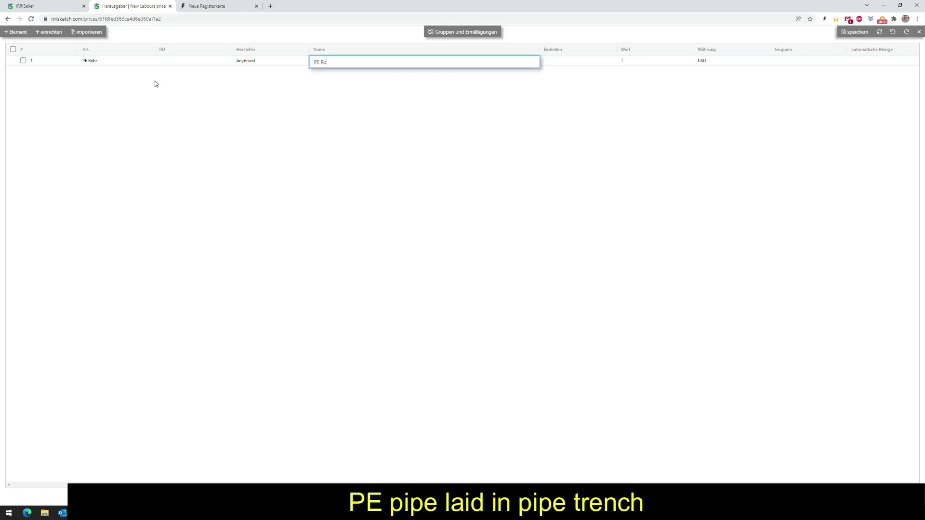
{"action": "type", "text": "hr  in Leitungsgraben verlegt"}
{"action": "key", "text": "Tab"}
{"action": "type", "text": "stück"}
{"action": "key", "text": "Tab"}
{"action": "key", "text": "Tab"}
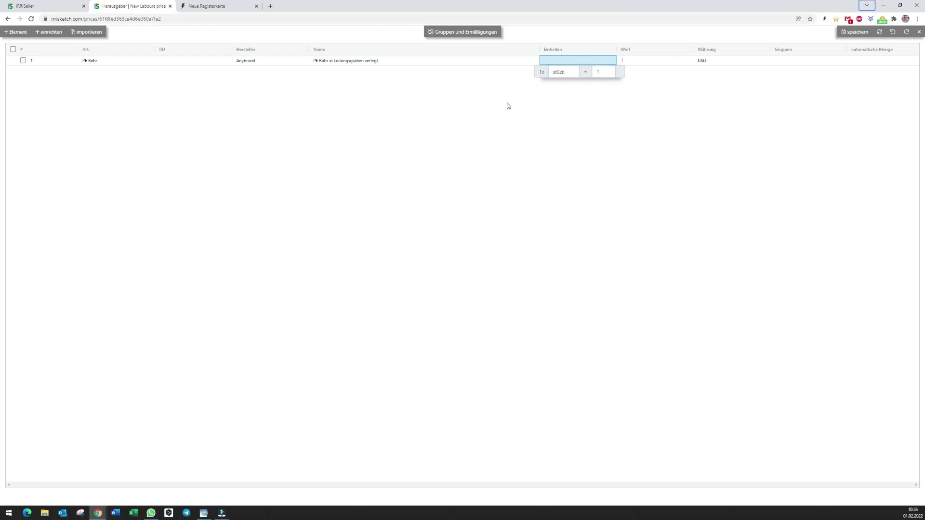
Set the PE Rohr element's value to 5 and its currency to EUR
{"action": "left_click", "coordinate": [629, 61]}
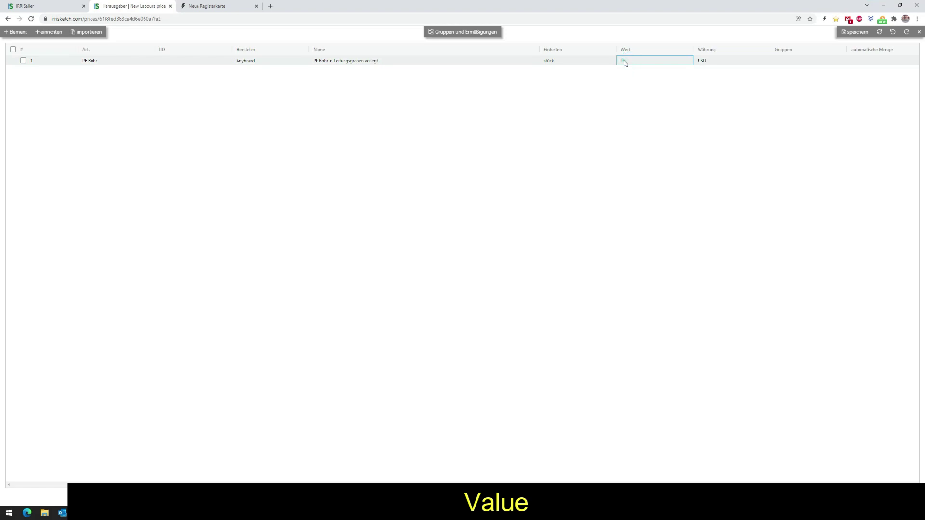
{"action": "left_click", "coordinate": [624, 61]}
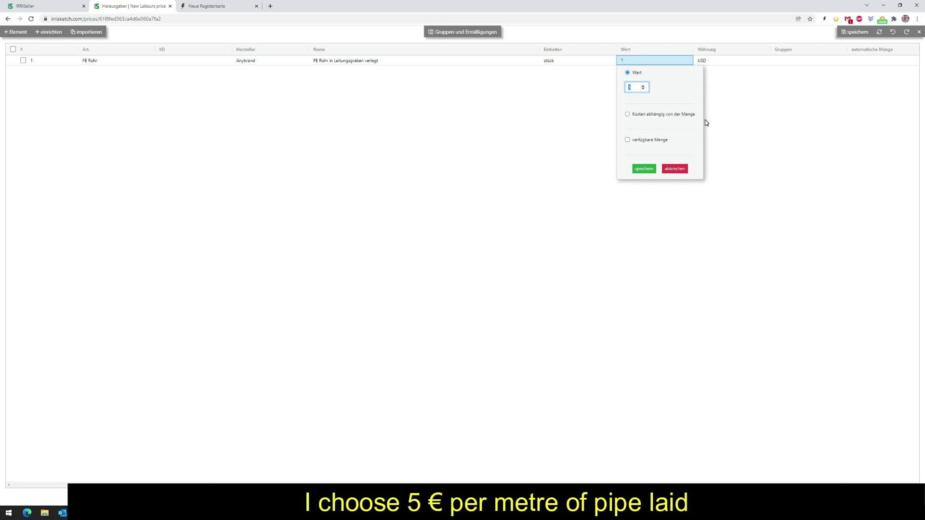
{"action": "left_click", "coordinate": [644, 168]}
{"action": "left_click", "coordinate": [703, 62]}
{"action": "left_click", "coordinate": [703, 62]}
{"action": "type", "text": "Eur"}
{"action": "key", "text": "Return"}
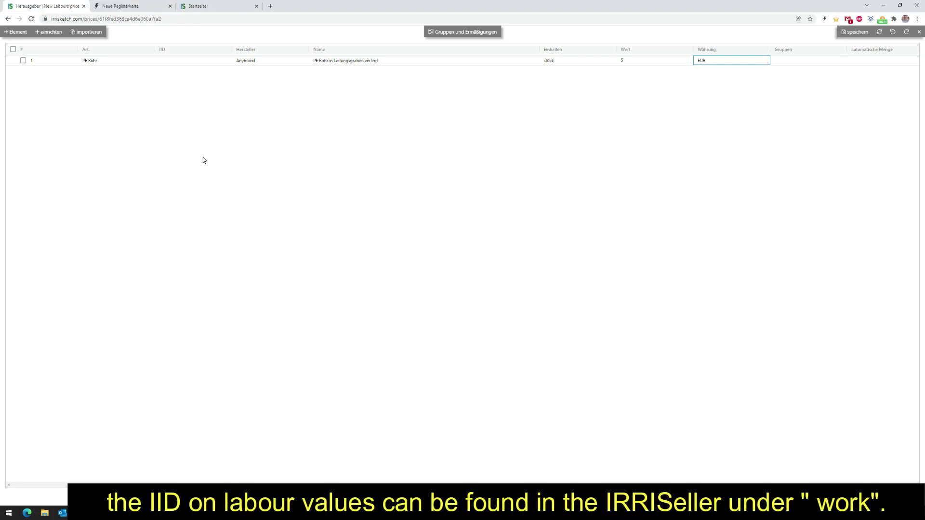
Open the IRRISeller project's outlay "Outlay #" from the workplace and locate "Rohr total" in the labour quantities under Piping
{"action": "left_click", "coordinate": [191, 10]}
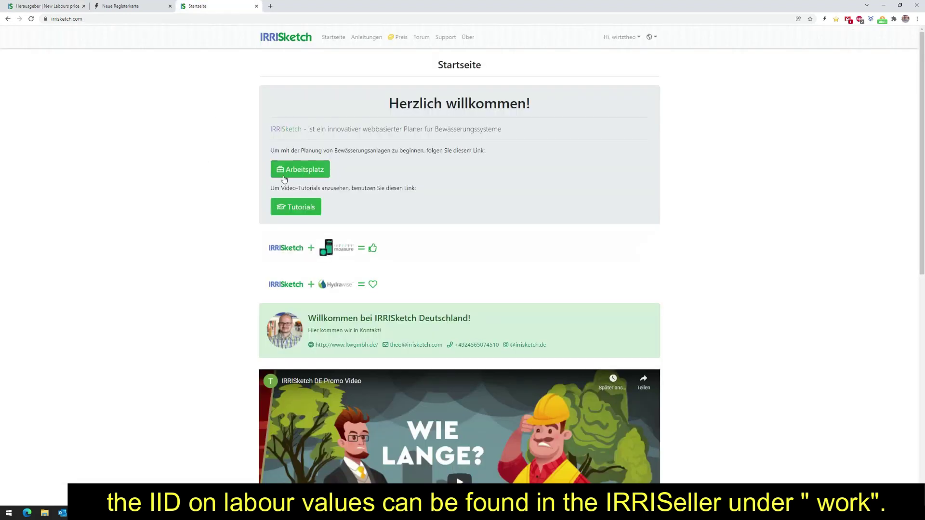
{"action": "left_click", "coordinate": [299, 164]}
{"action": "left_click", "coordinate": [547, 205]}
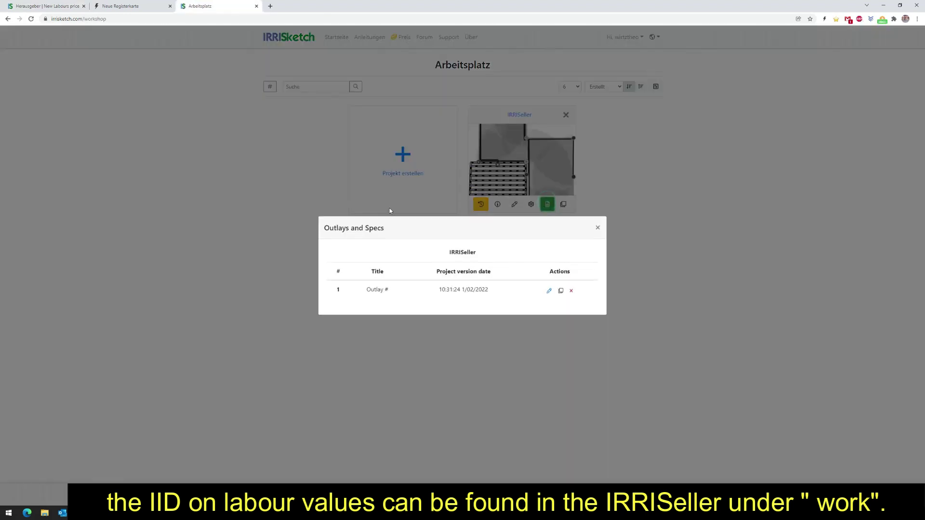
{"action": "left_click", "coordinate": [549, 290]}
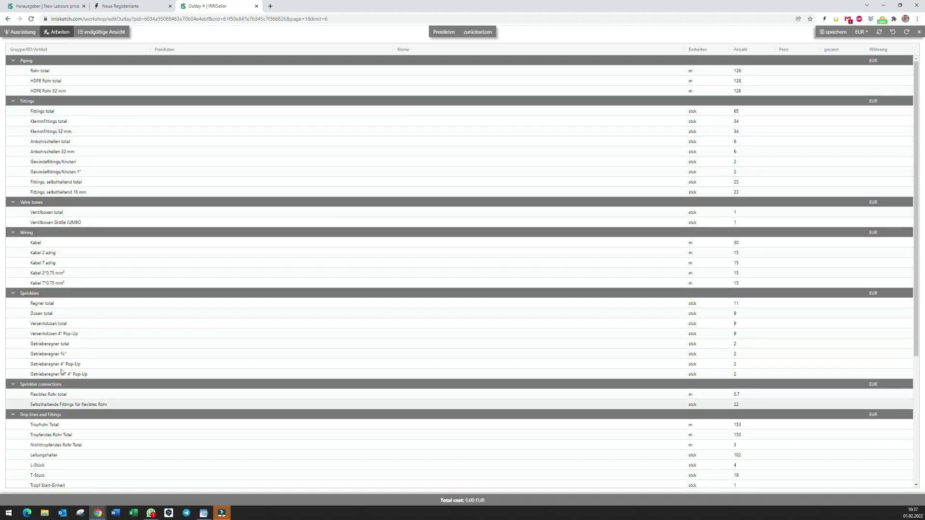
{"action": "double_click", "coordinate": [40, 71]}
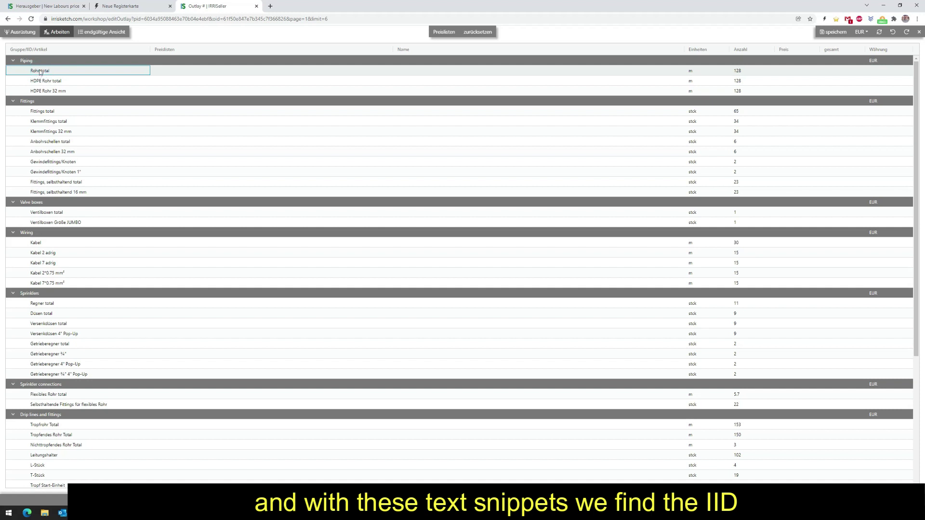
Search the IIDs for "rohr", assign PIPE (Rohr total) to the PE Rohr element and compare it with the outlay's pipe row
{"action": "left_click", "coordinate": [53, 7]}
{"action": "left_click", "coordinate": [185, 59]}
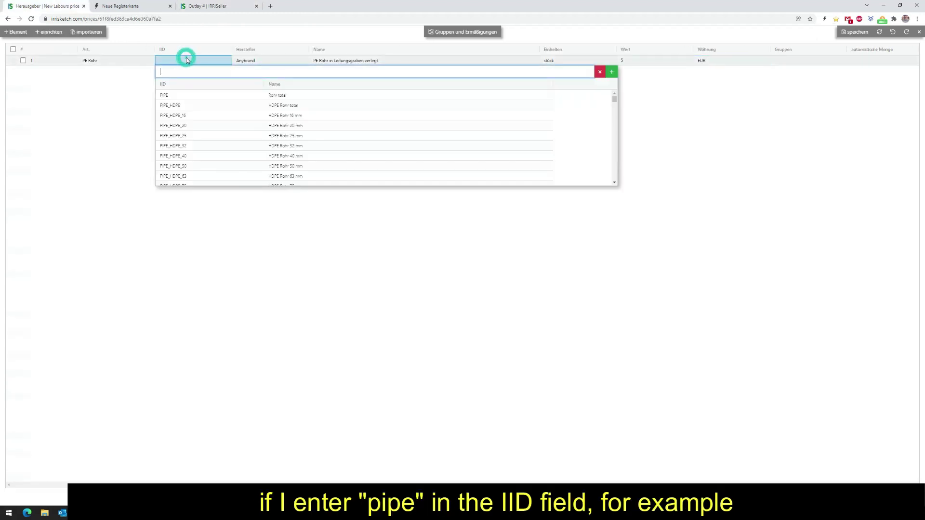
{"action": "type", "text": "rohr"}
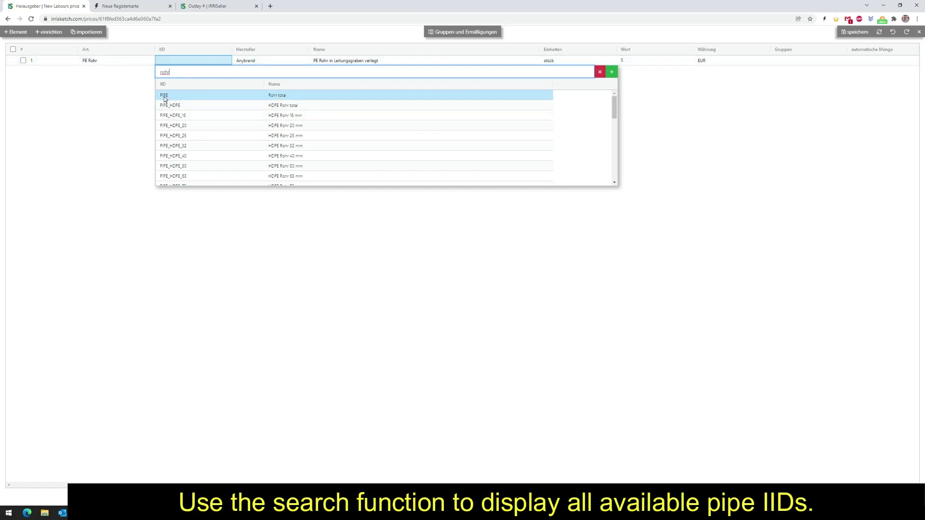
{"action": "left_click", "coordinate": [270, 94]}
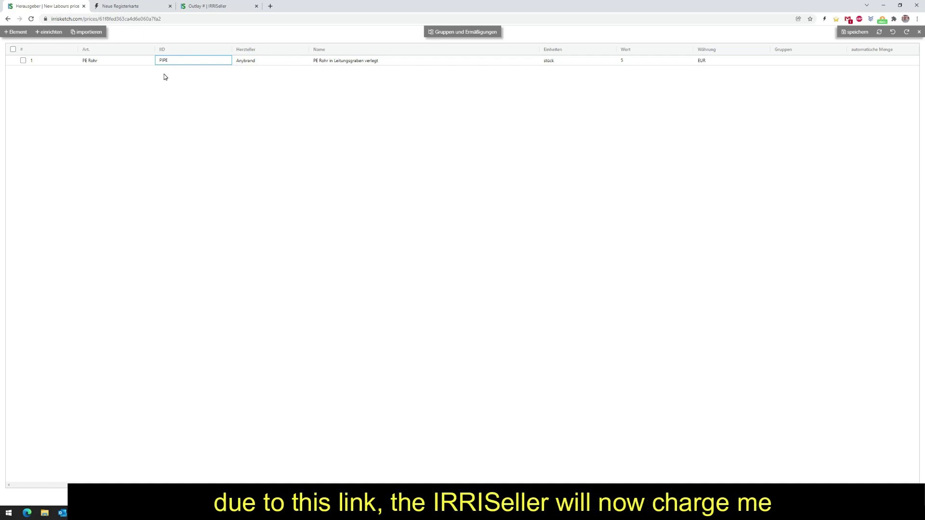
{"action": "left_click", "coordinate": [199, 7]}
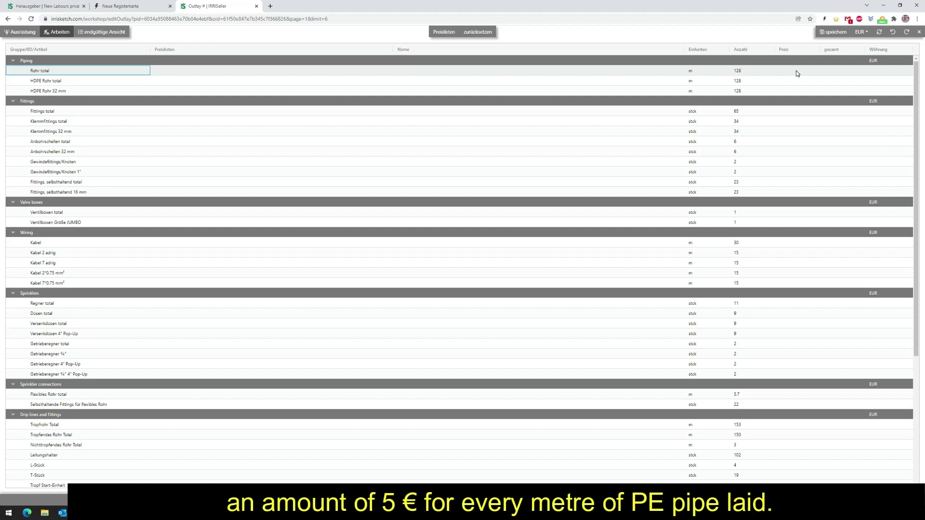
{"action": "left_click", "coordinate": [67, 9]}
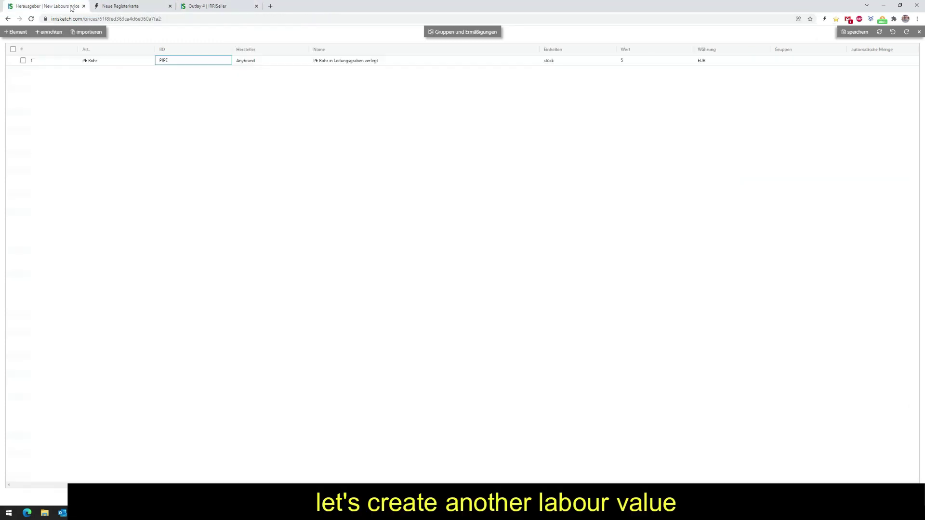
Add another element to the labour price list with the article "Schmaler Graben", leaving its IID empty
{"action": "left_click", "coordinate": [16, 32]}
{"action": "left_click", "coordinate": [91, 60]}
{"action": "left_click", "coordinate": [105, 60]}
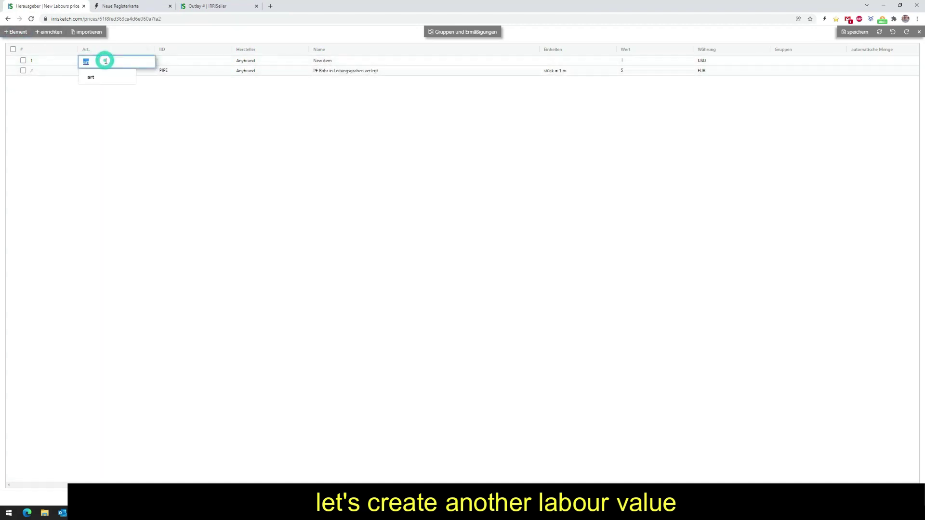
{"action": "type", "text": "Schmaler Gra"}
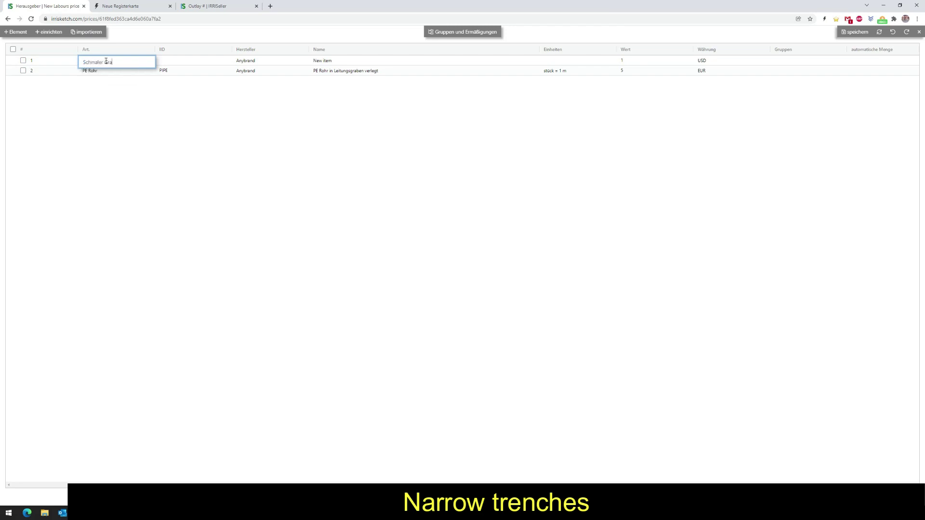
{"action": "type", "text": "ben"}
{"action": "key", "text": "Tab"}
{"action": "key", "text": "Escape"}
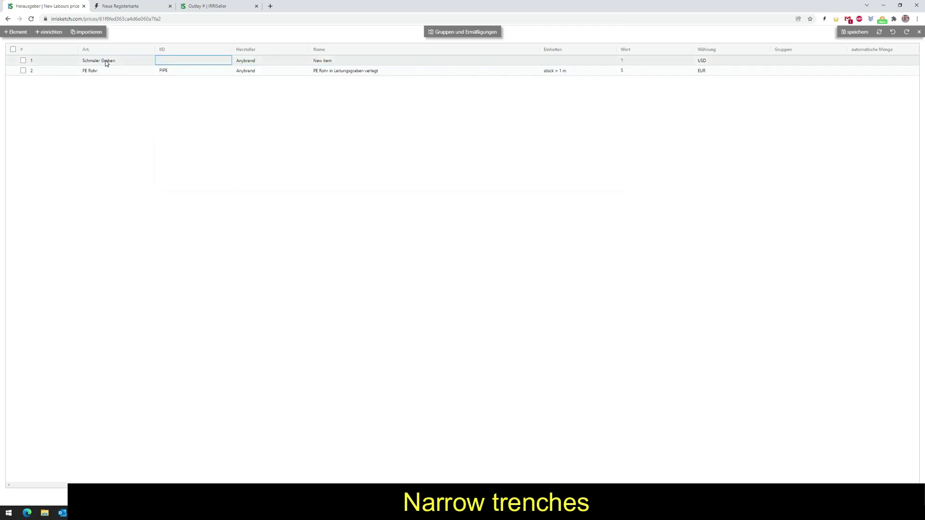
Name the Schmaler Graben element "schmaler Graben hergestellt. und wieder verfüllt und verdichtet." and set its unit to stück = 1
{"action": "key", "text": "Tab"}
{"action": "key", "text": "Tab"}
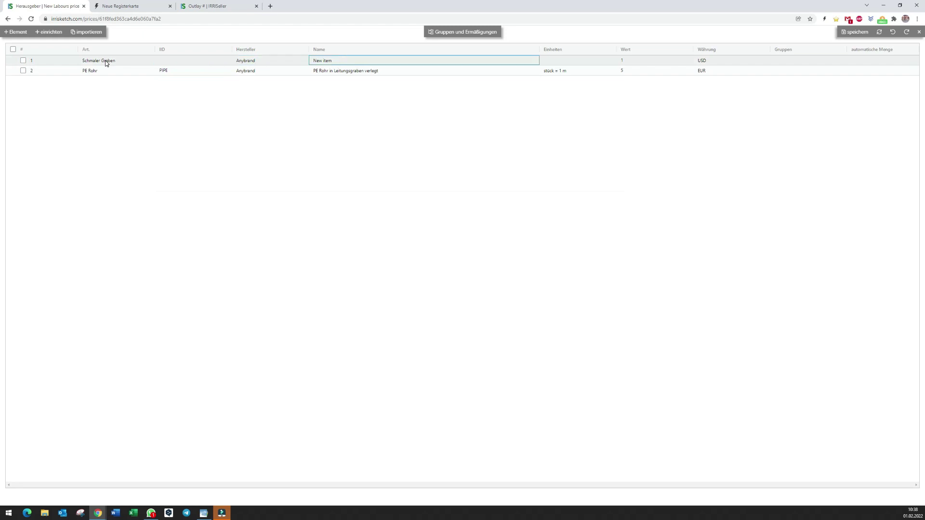
{"action": "type", "text": "schmaler Graben ghergestellt. und wieder"}
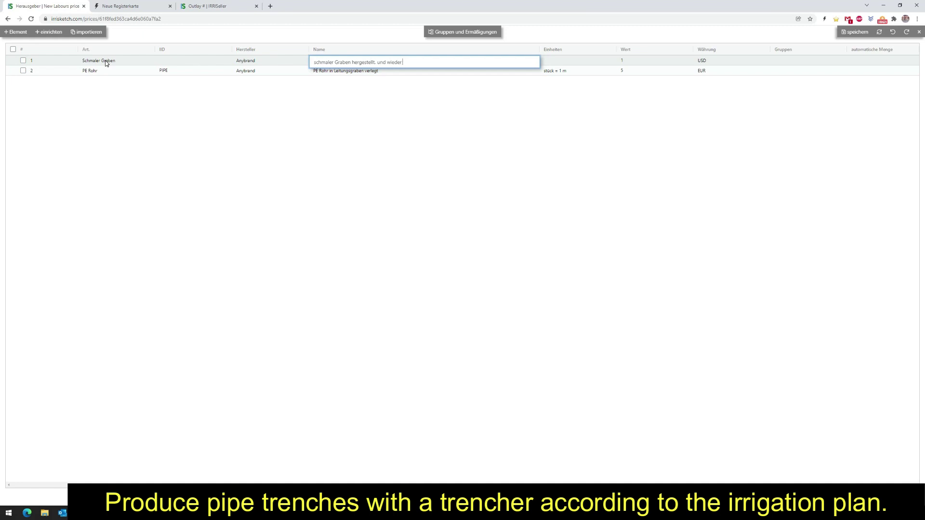
{"action": "type", "text": "und verdichtet."}
{"action": "key", "text": "Tab"}
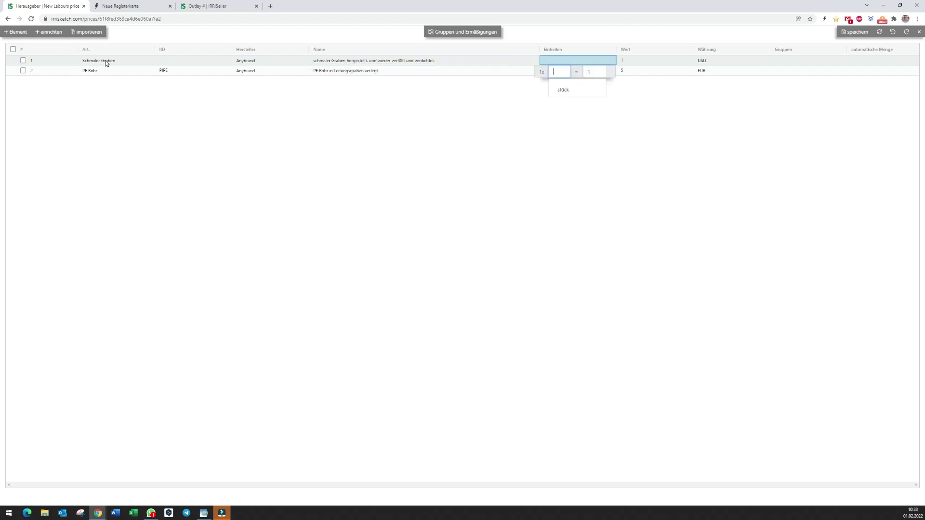
{"action": "type", "text": "stück"}
{"action": "key", "text": "Tab"}
{"action": "key", "text": "Tab"}
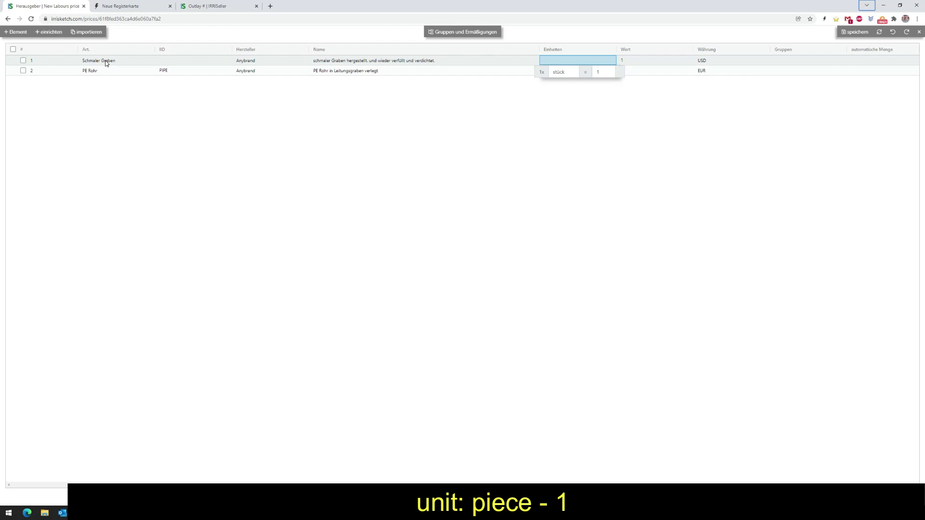
Set the Schmaler Graben element's value to 15 and its currency to EUR
{"action": "left_click", "coordinate": [653, 60]}
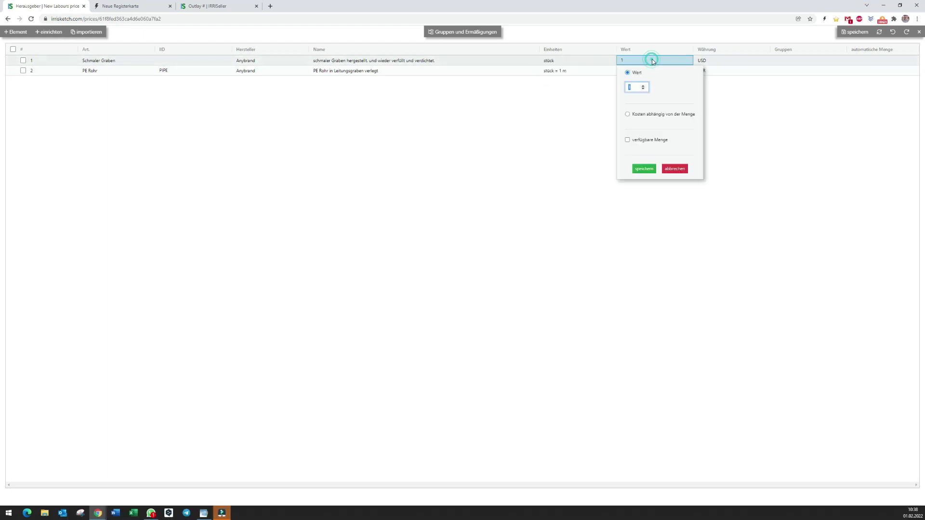
{"action": "type", "text": "15"}
{"action": "left_click", "coordinate": [644, 169]}
{"action": "left_click", "coordinate": [701, 61]}
{"action": "type", "text": "Eur"}
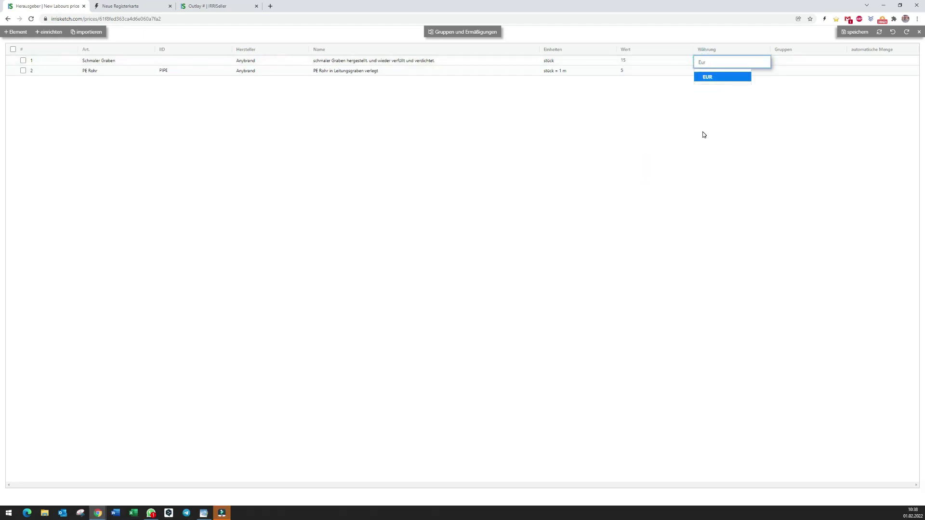
{"action": "key", "text": "Return"}
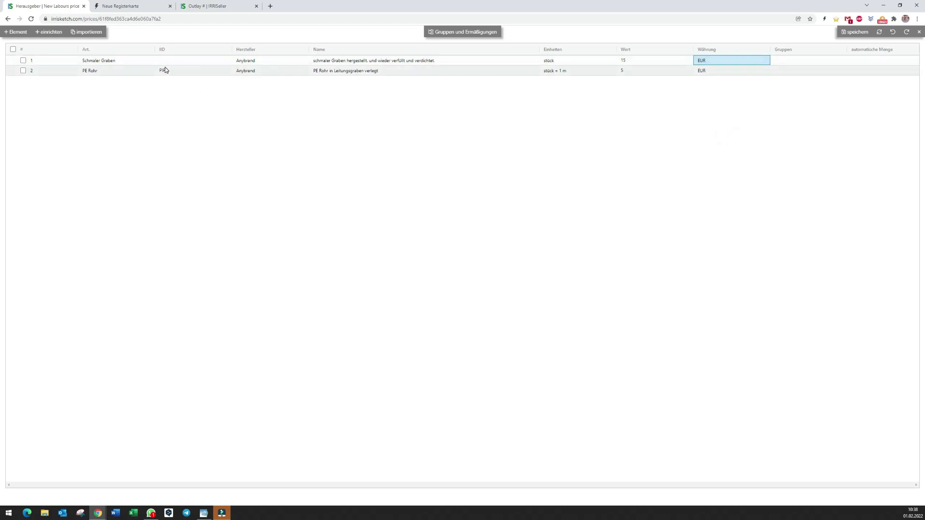
Assign the IID TRENCHES_LENGTH_NARROW (Schmale Gräben Länge total) to the Schmaler Graben element, checking it against the outlay's narrow trench row
{"action": "left_click", "coordinate": [169, 62]}
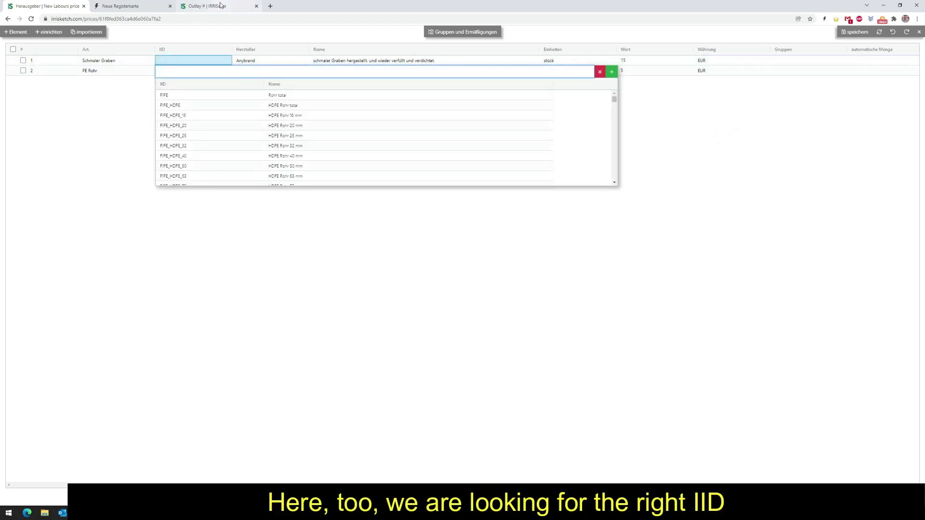
{"action": "left_click", "coordinate": [220, 5]}
{"action": "scroll", "coordinate": [171, 373], "scroll_direction": "down", "scroll_amount": 10}
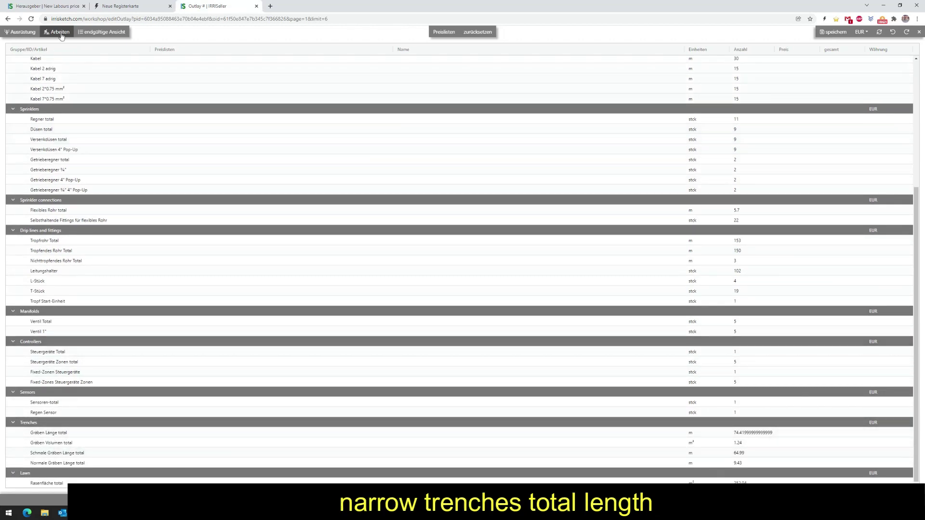
{"action": "left_click", "coordinate": [62, 6]}
{"action": "left_click", "coordinate": [204, 72]}
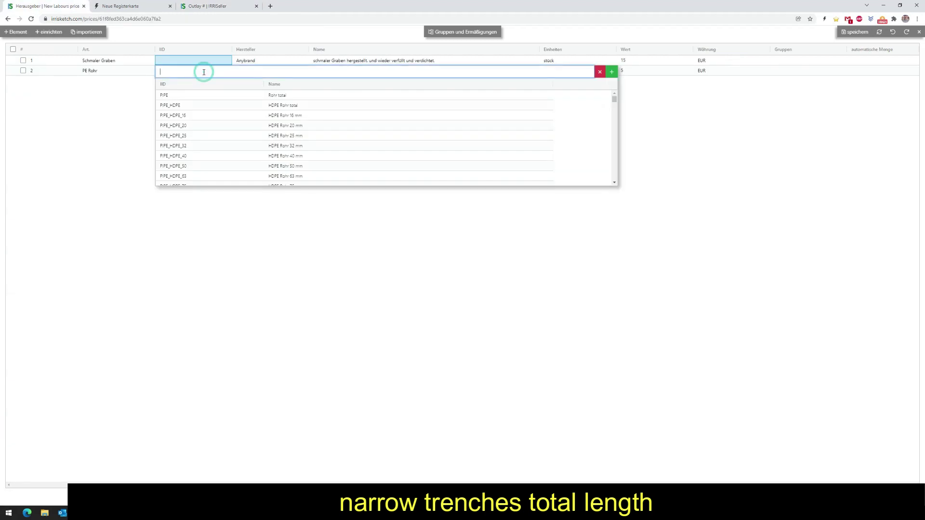
{"action": "type", "text": "schmale"}
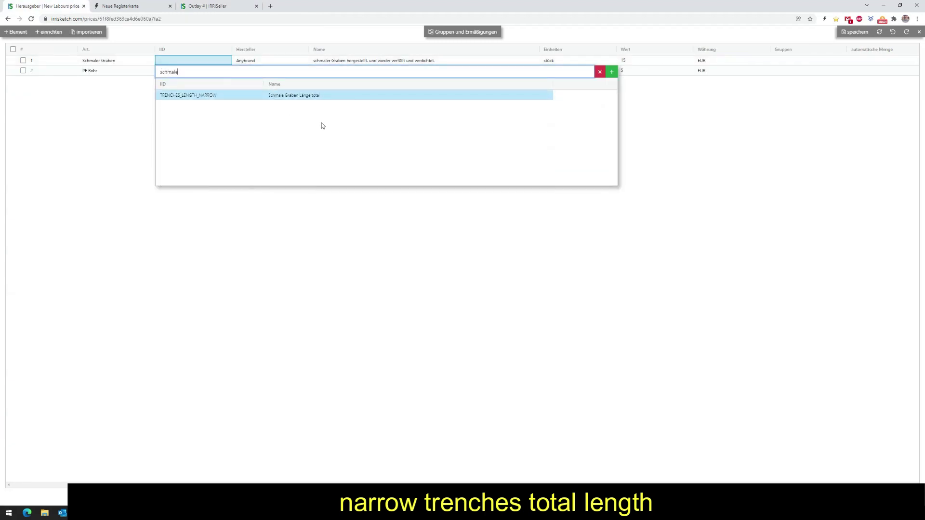
{"action": "left_click", "coordinate": [299, 97]}
{"action": "left_click", "coordinate": [252, 134]}
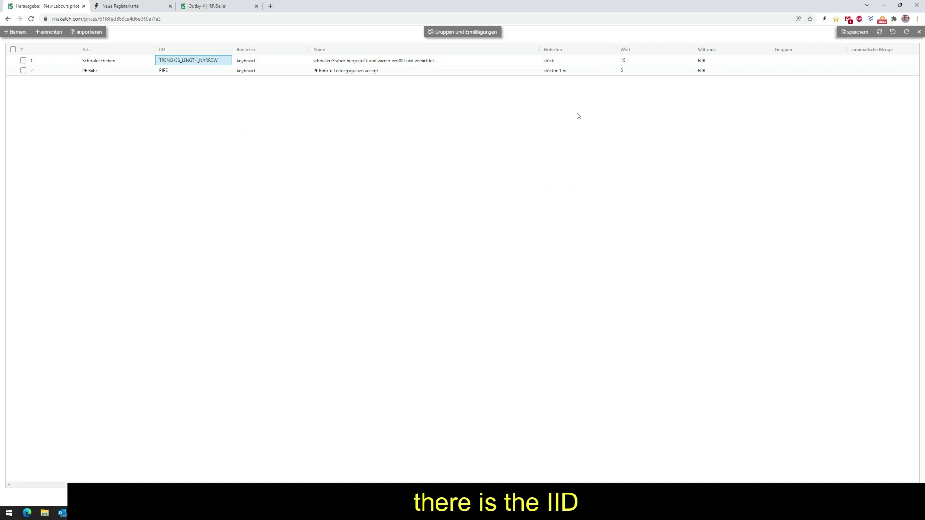
{"action": "left_click", "coordinate": [212, 6]}
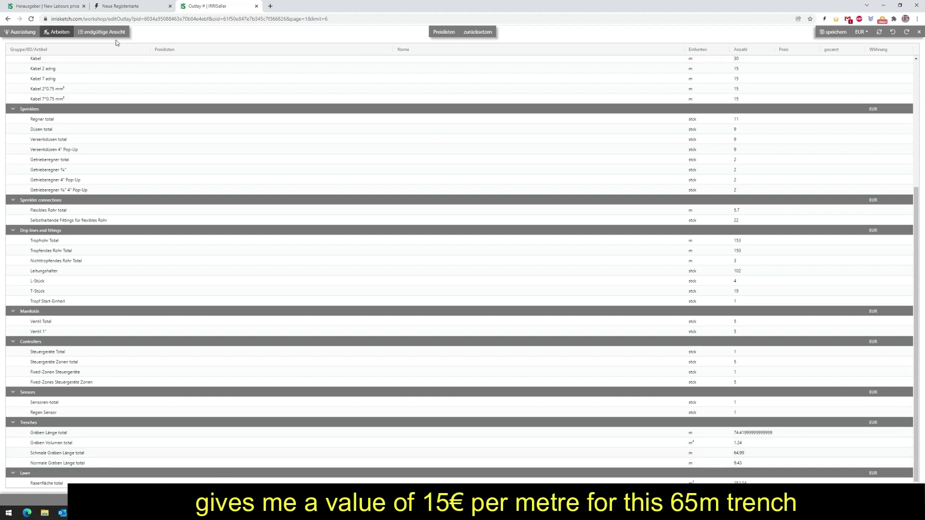
{"action": "left_click", "coordinate": [46, 6]}
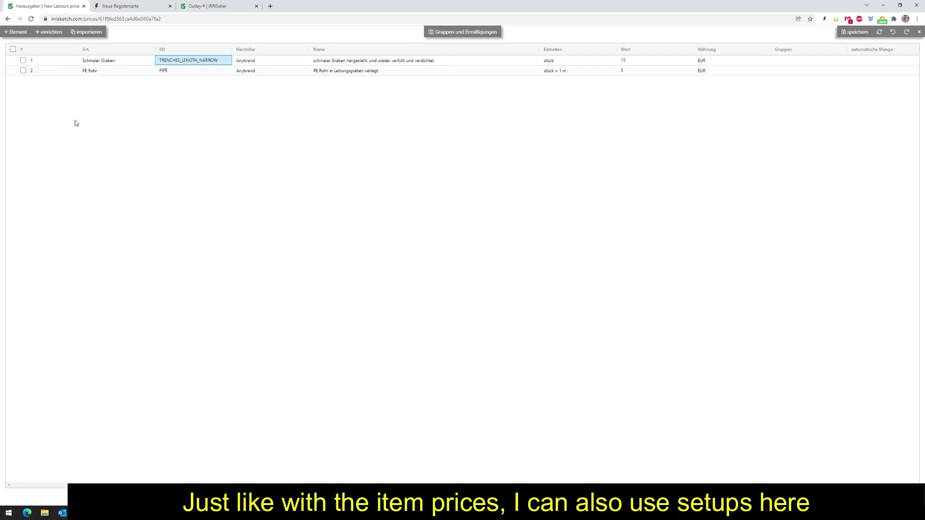
Add a setup to the labour price list and assign it the IID TRENCHES_LENGTH (Gräben Länge total)
{"action": "left_click", "coordinate": [48, 32]}
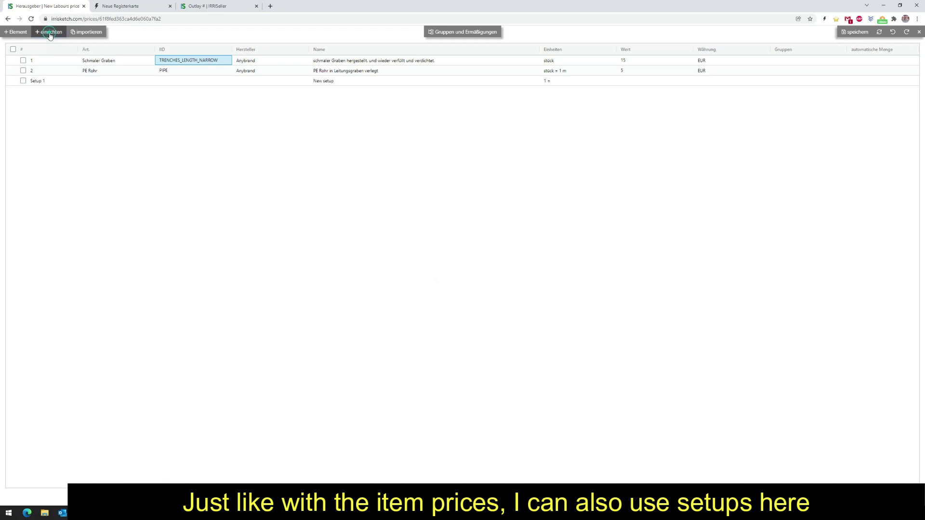
{"action": "left_click", "coordinate": [39, 82]}
{"action": "left_click", "coordinate": [103, 85]}
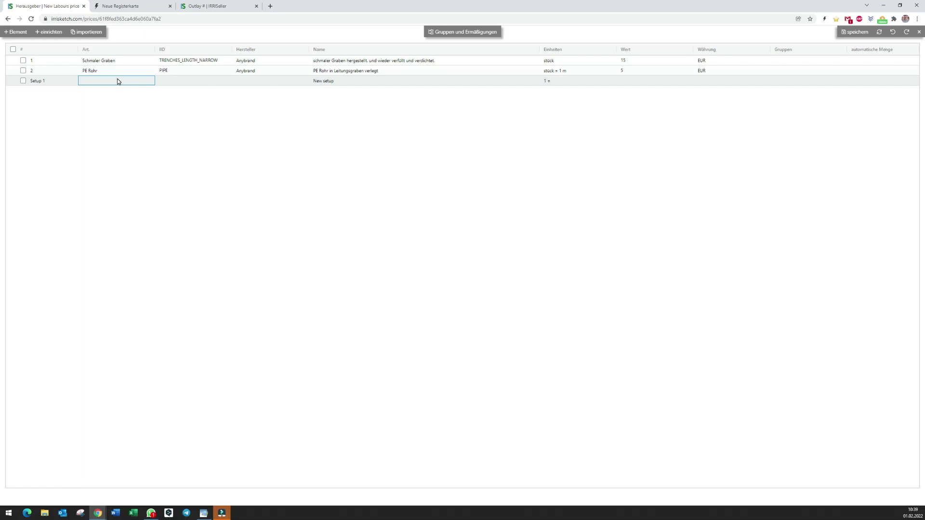
{"action": "double_click", "coordinate": [184, 81]}
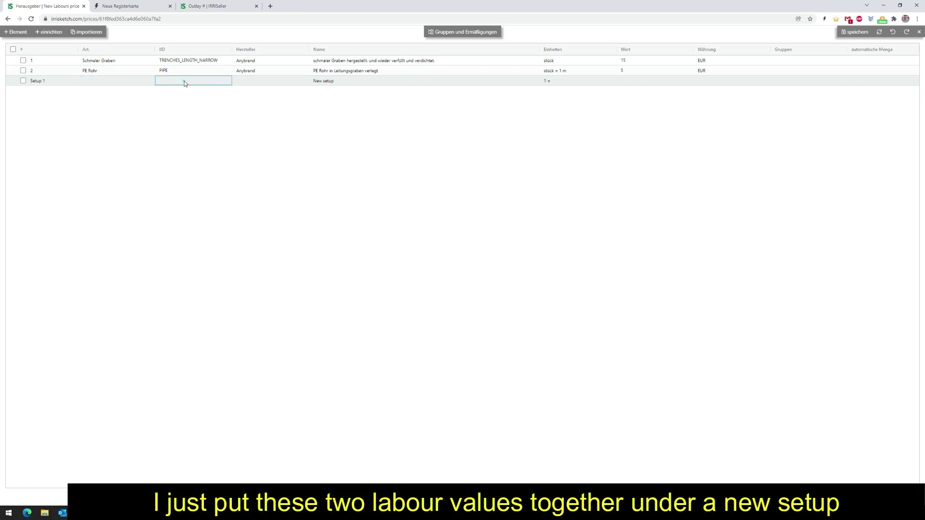
{"action": "type", "text": "gräb"}
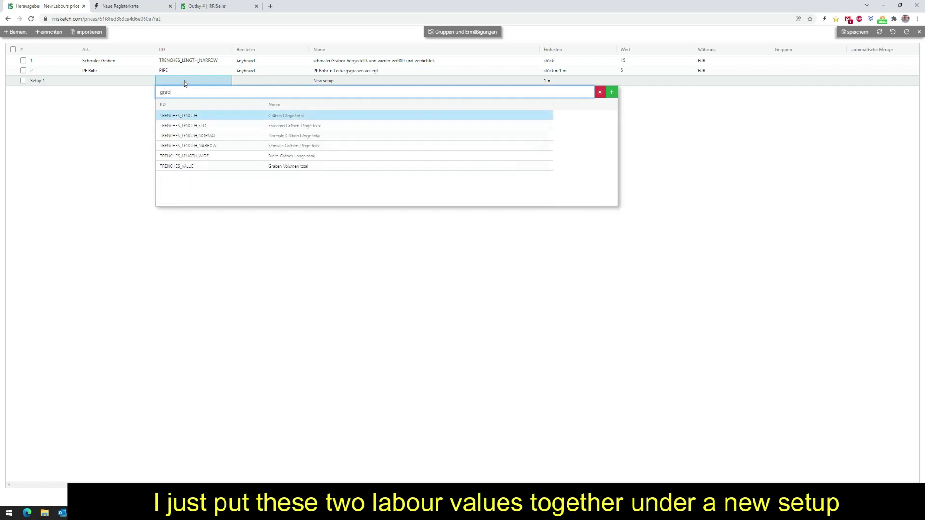
{"action": "left_click", "coordinate": [284, 117]}
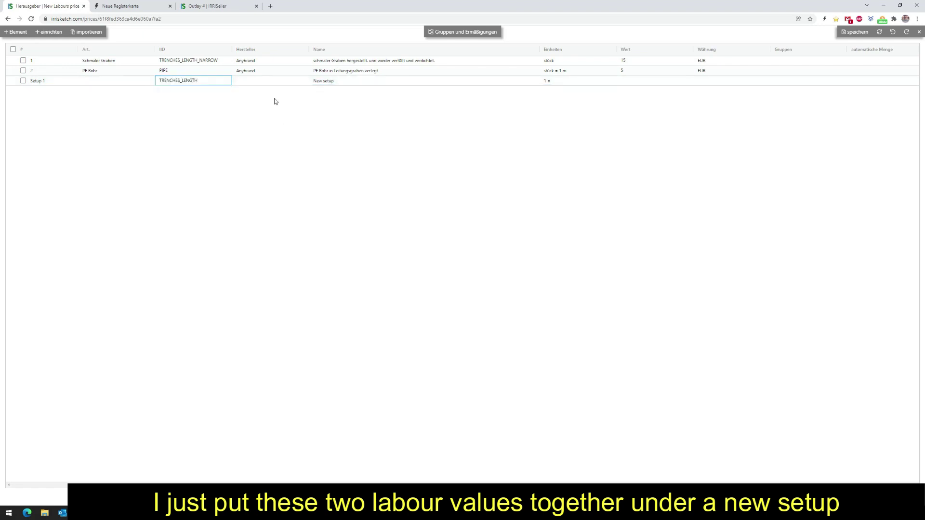
Add the Schmaler Graben and PE Rohr elements to the new setup as its components
{"action": "left_click", "coordinate": [23, 60]}
{"action": "left_click", "coordinate": [23, 70]}
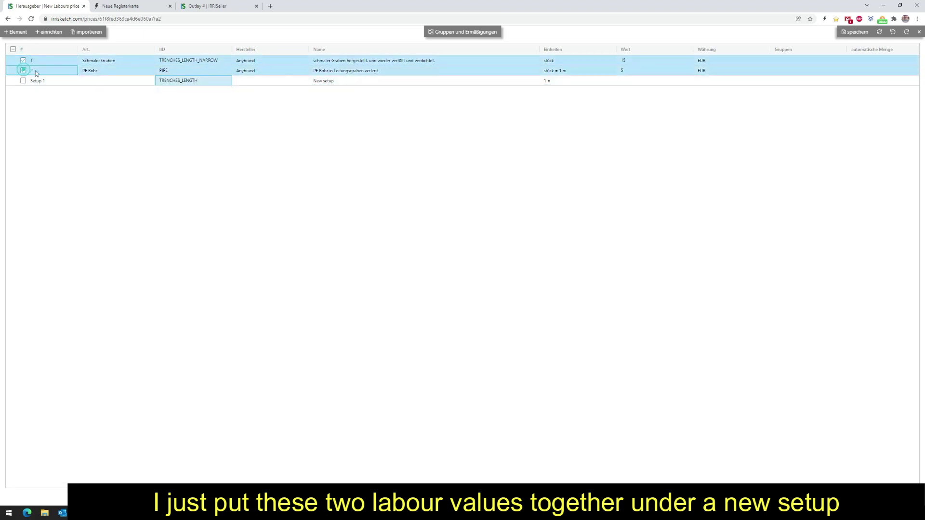
{"action": "left_click", "coordinate": [23, 81]}
{"action": "right_click", "coordinate": [43, 83]}
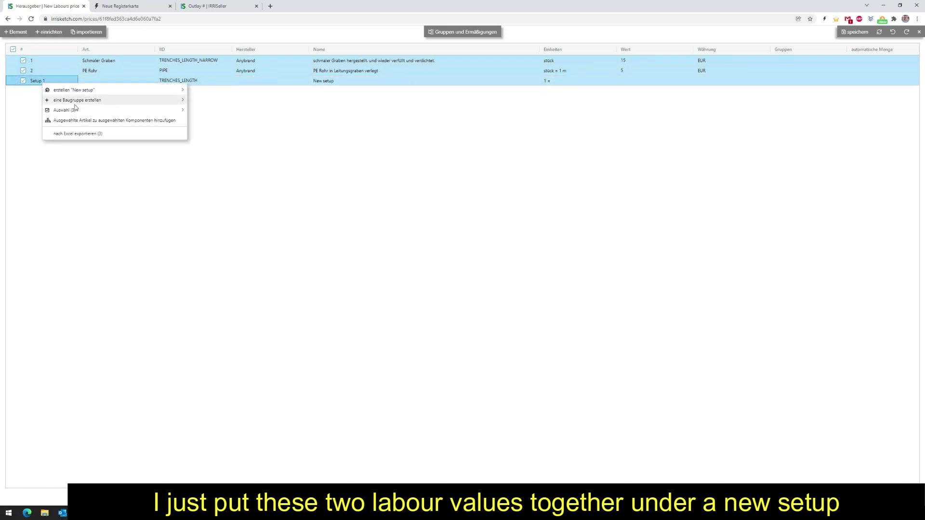
{"action": "left_click", "coordinate": [74, 120]}
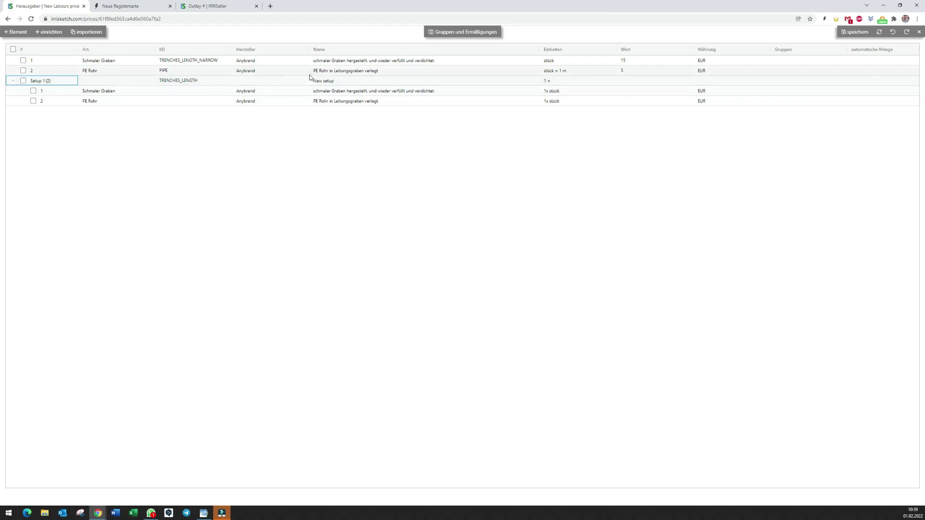
Examine the groups and discounts area, including a trial value modifier, and the options for importing table data
{"action": "left_click", "coordinate": [468, 34]}
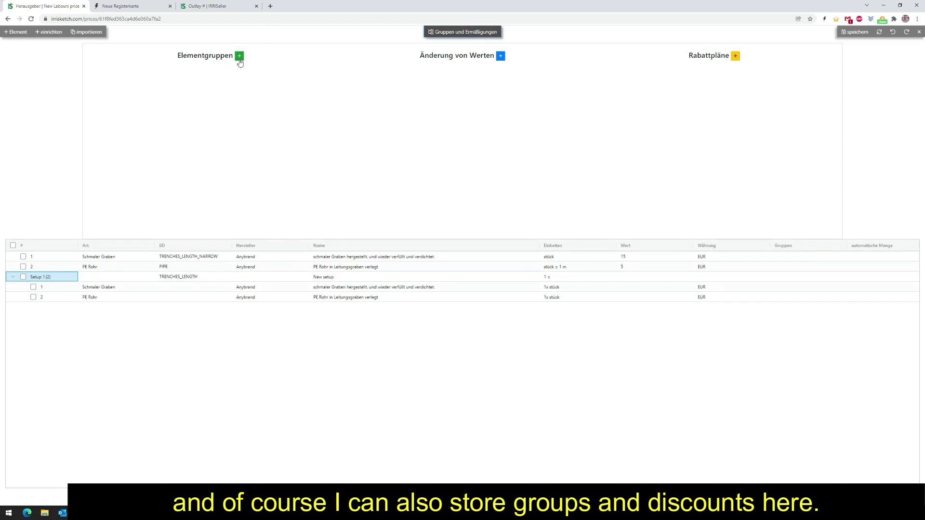
{"action": "left_click", "coordinate": [502, 57]}
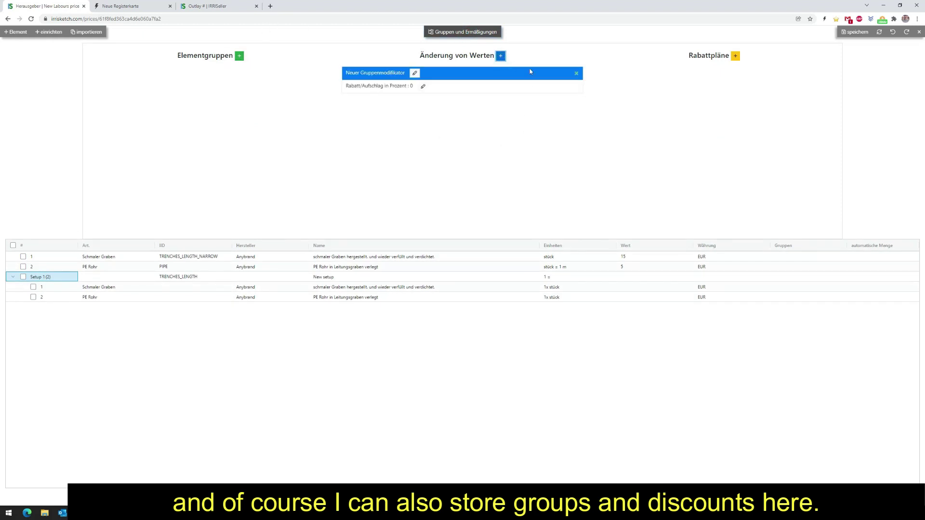
{"action": "left_click", "coordinate": [577, 75]}
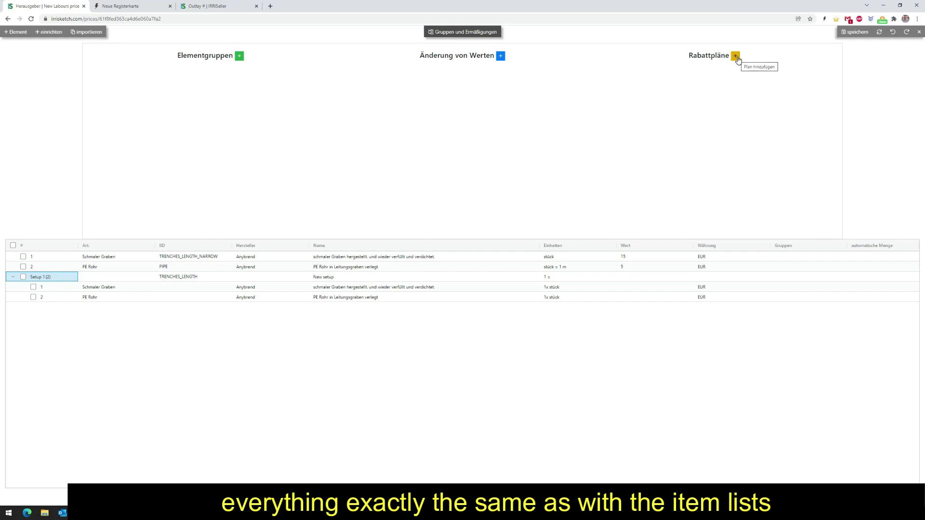
{"action": "left_click", "coordinate": [87, 32]}
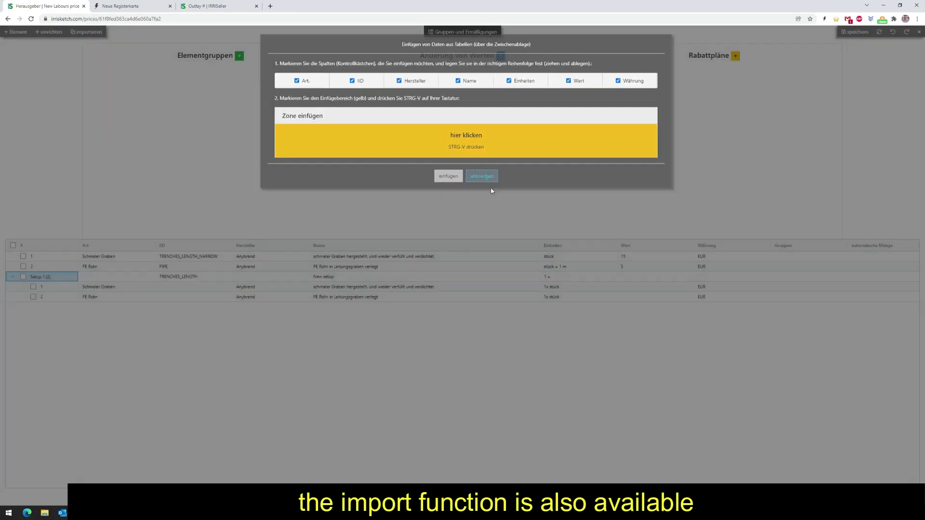
{"action": "left_click", "coordinate": [488, 179]}
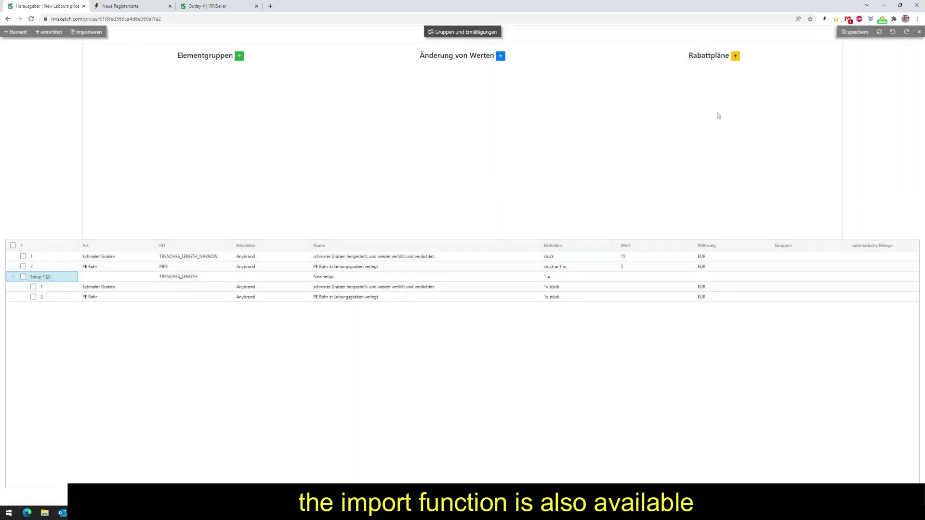
Save the labour price list and close it to return to the price overview
{"action": "left_click", "coordinate": [857, 34]}
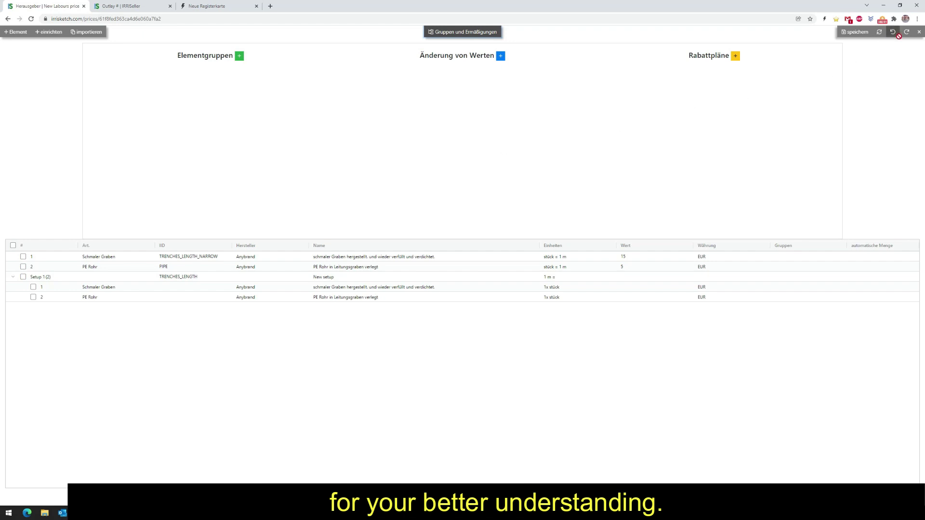
{"action": "left_click", "coordinate": [857, 33]}
{"action": "left_click", "coordinate": [918, 33]}
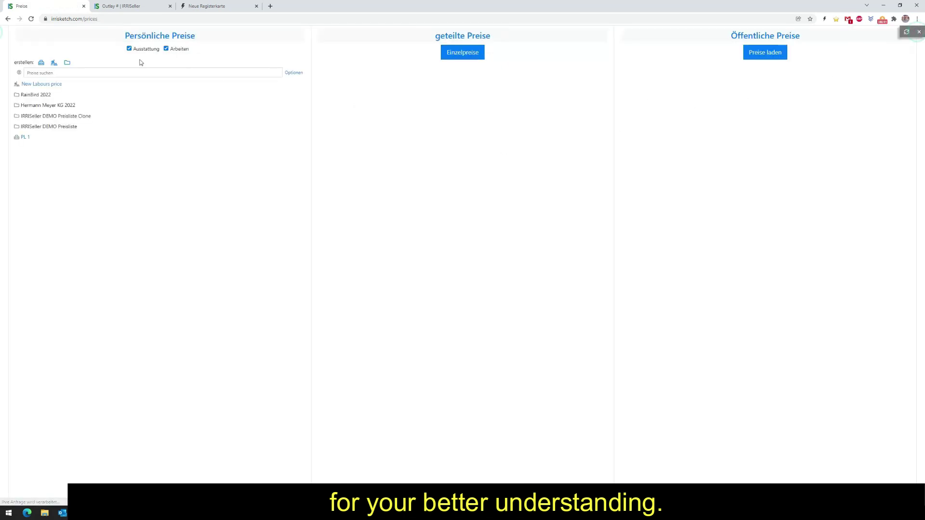
Load the public prices and add the IRRISeller DEMO Arbeitwerte folder from IRRISketch DE to the personal prices
{"action": "left_click", "coordinate": [769, 55]}
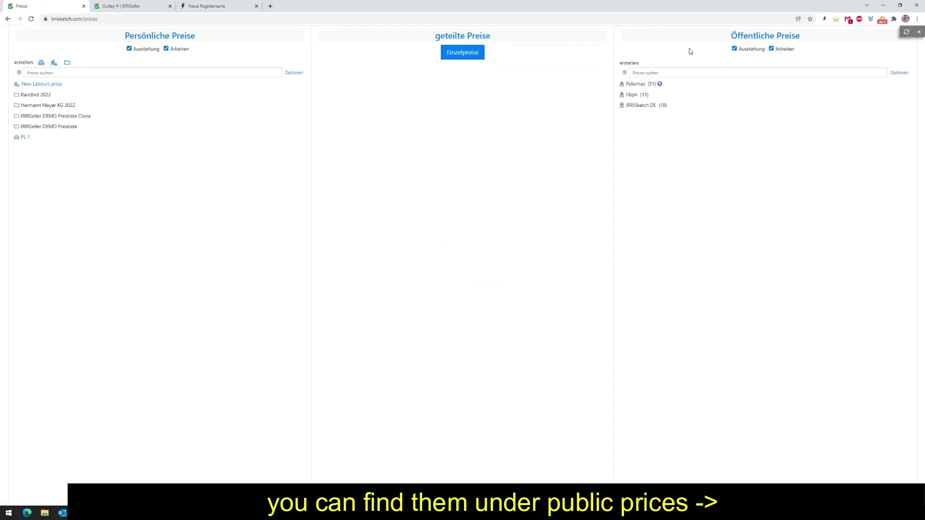
{"action": "mouse_move", "coordinate": [647, 111]}
{"action": "left_click", "coordinate": [672, 105]}
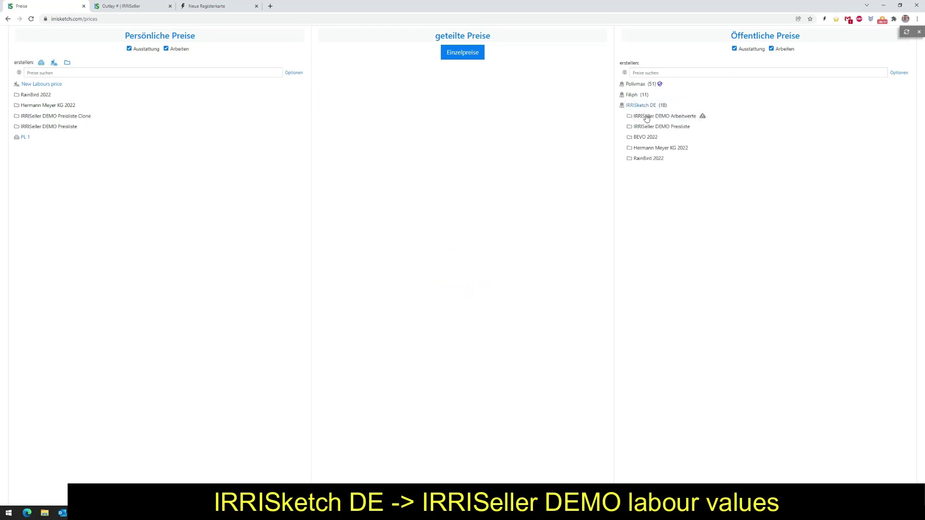
{"action": "left_click", "coordinate": [702, 116]}
{"action": "left_click", "coordinate": [473, 302]}
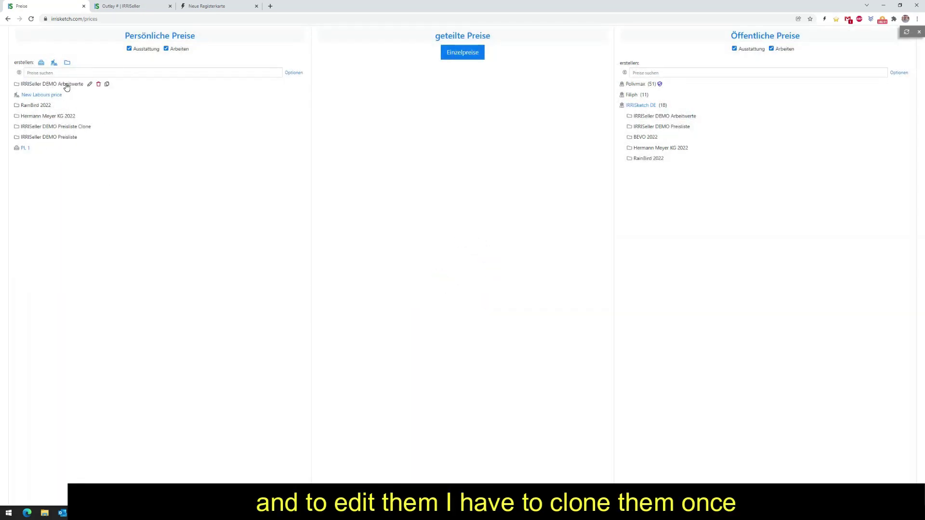
Clone the personal IRRISeller DEMO Arbeitwerte folder and delete the original
{"action": "left_click", "coordinate": [107, 85]}
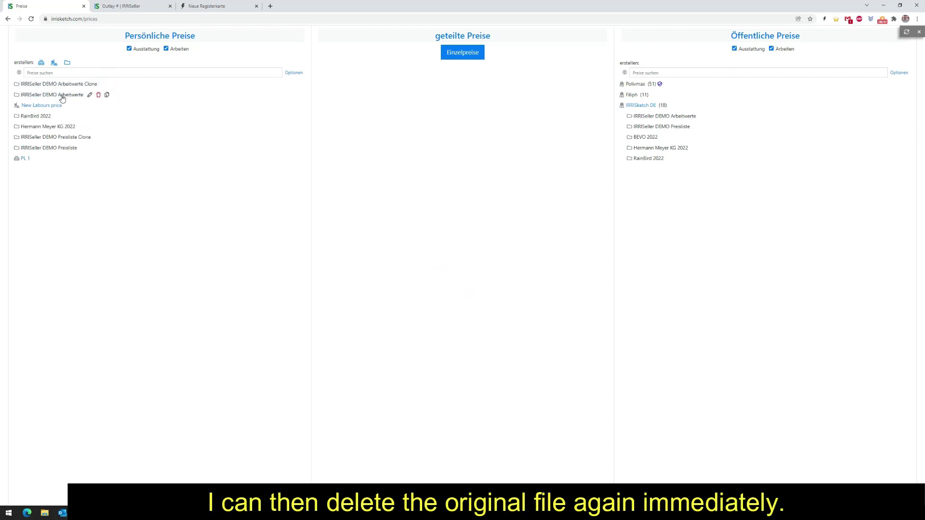
{"action": "left_click", "coordinate": [99, 96]}
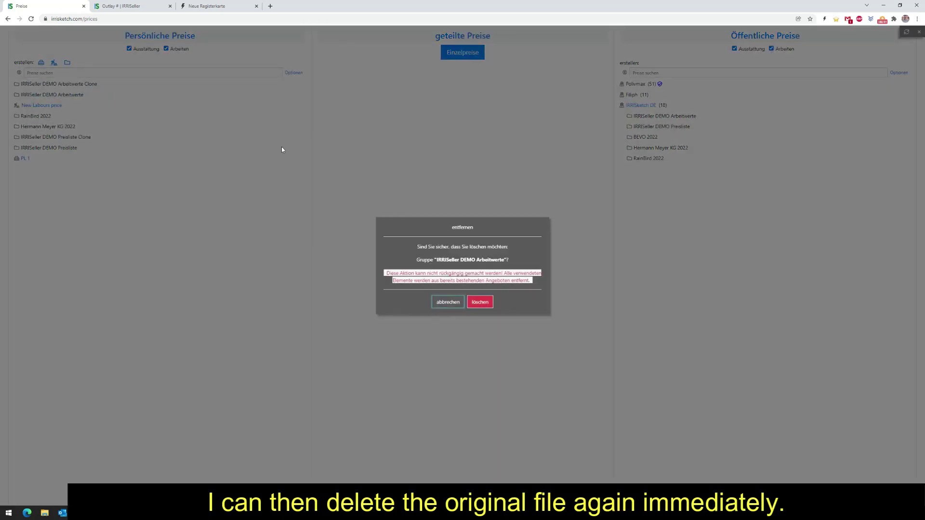
{"action": "left_click", "coordinate": [479, 302]}
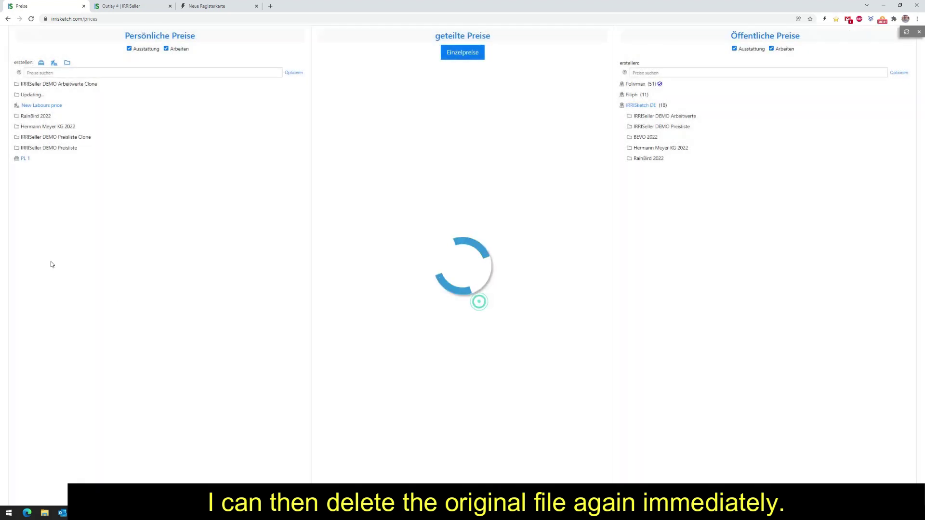
Open the labour price list in the IRRISeller DEMO Arbeitwerte Clone folder, review its preconfigured groups and discounts, and hide that area
{"action": "left_click", "coordinate": [50, 85]}
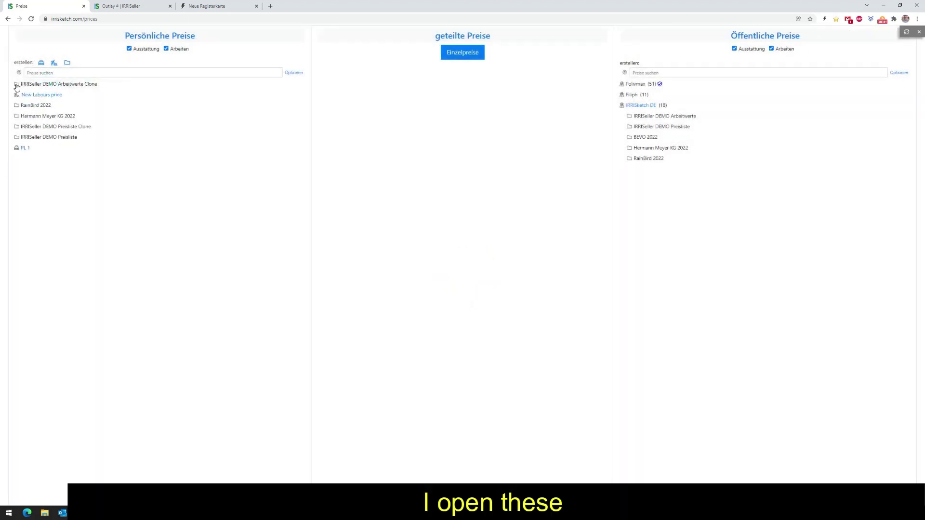
{"action": "left_click", "coordinate": [16, 85]}
{"action": "left_click", "coordinate": [45, 94]}
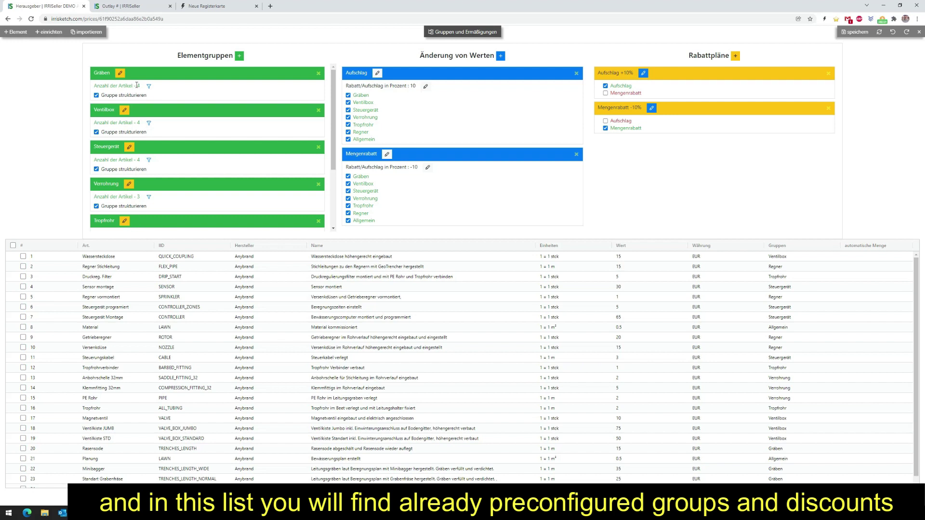
{"action": "scroll", "coordinate": [114, 99], "scroll_direction": "down", "scroll_amount": 1}
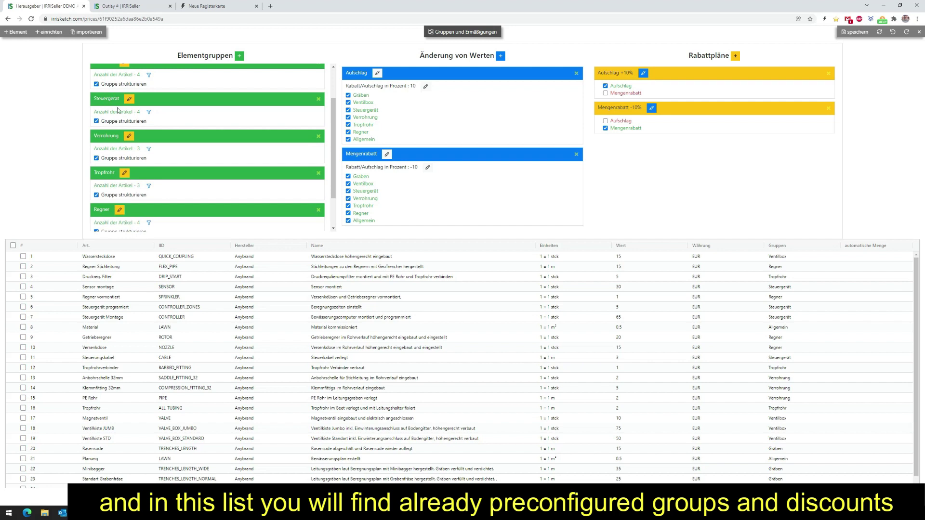
{"action": "left_click", "coordinate": [479, 31]}
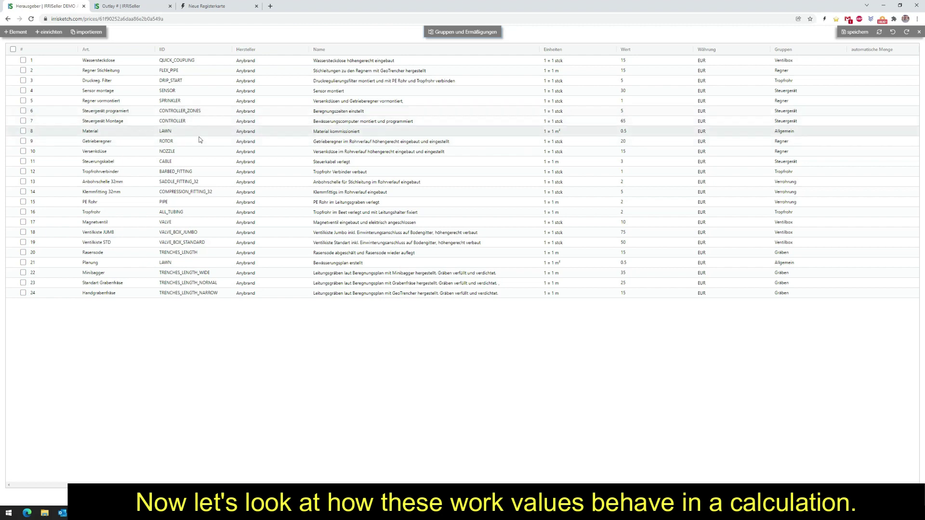
Switch to the outlay, review its equipment calculation and return to its labour view
{"action": "left_click", "coordinate": [128, 10]}
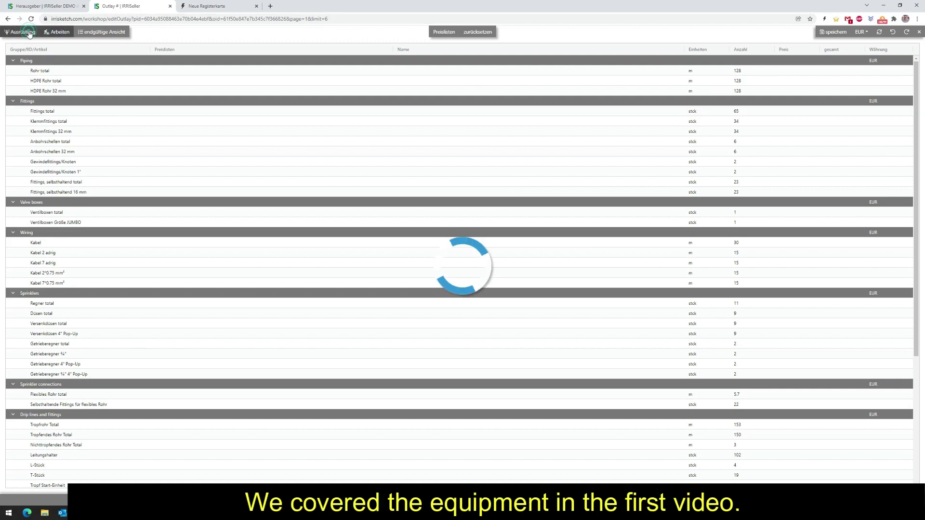
{"action": "scroll", "coordinate": [269, 159], "scroll_direction": "down", "scroll_amount": 3}
{"action": "scroll", "coordinate": [250, 241], "scroll_direction": "up", "scroll_amount": 3}
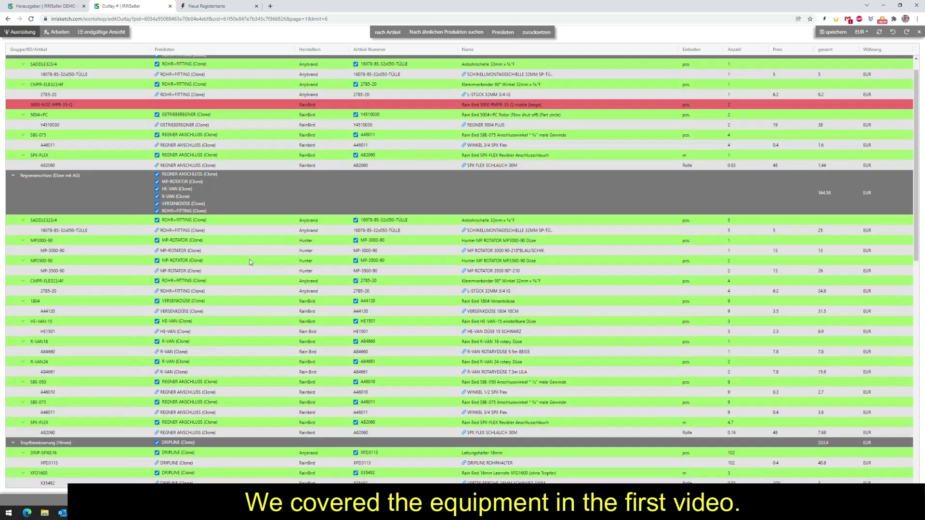
{"action": "left_click", "coordinate": [60, 33]}
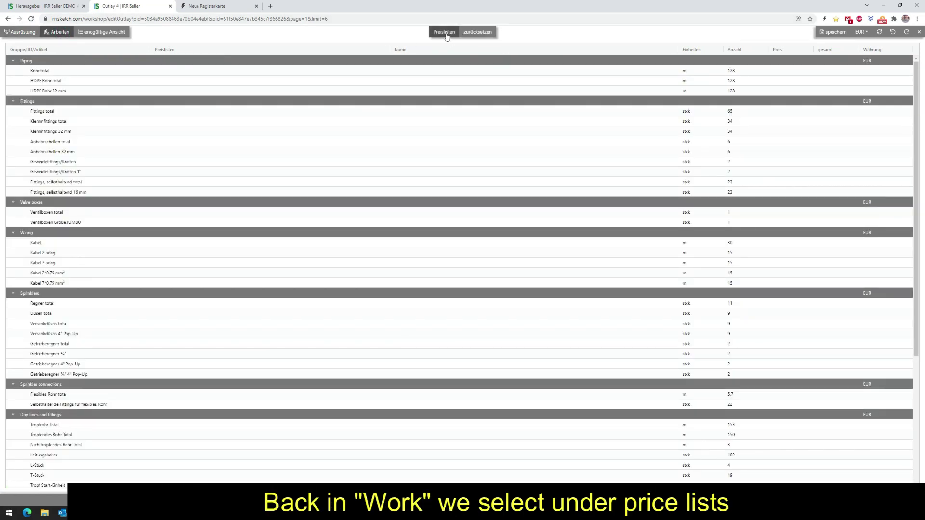
Refresh the outlay's personal price lists, apply the IRRISeller DEMO Arbeitwerte Clone folder to the labour calculation, and review the assigned labour values
{"action": "left_click", "coordinate": [444, 32]}
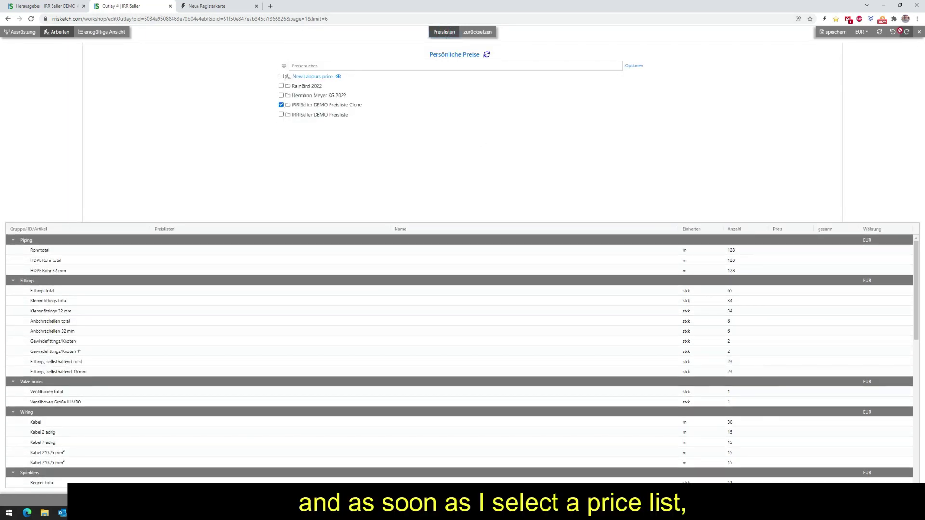
{"action": "left_click", "coordinate": [879, 34]}
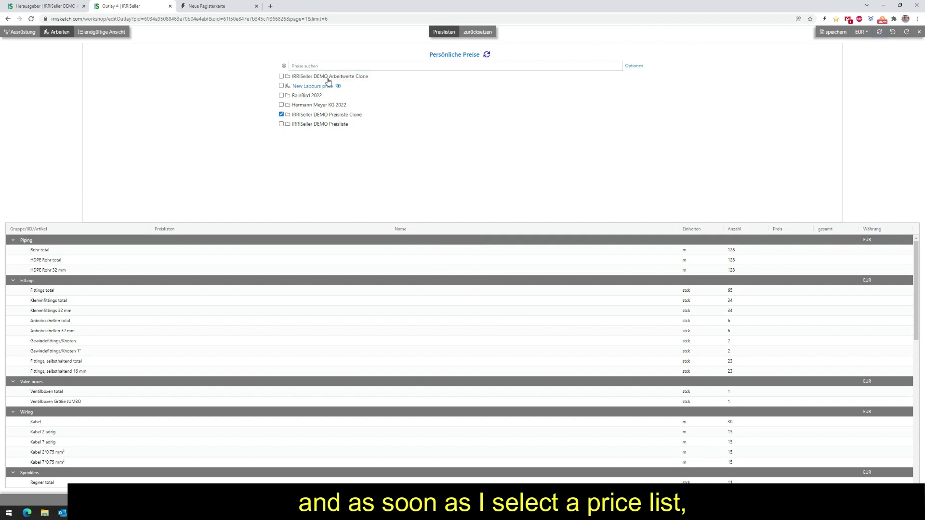
{"action": "left_click", "coordinate": [281, 76]}
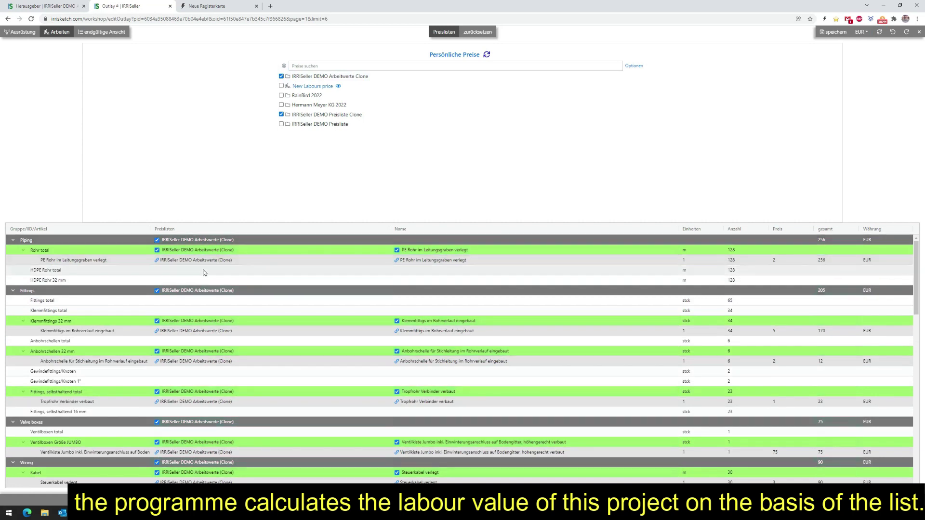
{"action": "scroll", "coordinate": [207, 271], "scroll_direction": "down", "scroll_amount": 3}
{"action": "scroll", "coordinate": [207, 272], "scroll_direction": "down", "scroll_amount": 8}
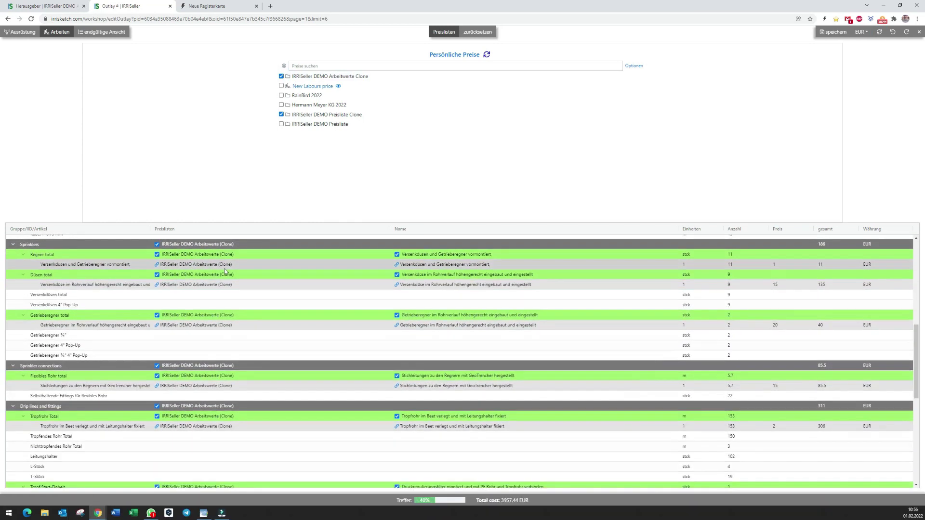
{"action": "scroll", "coordinate": [229, 273], "scroll_direction": "up", "scroll_amount": 10}
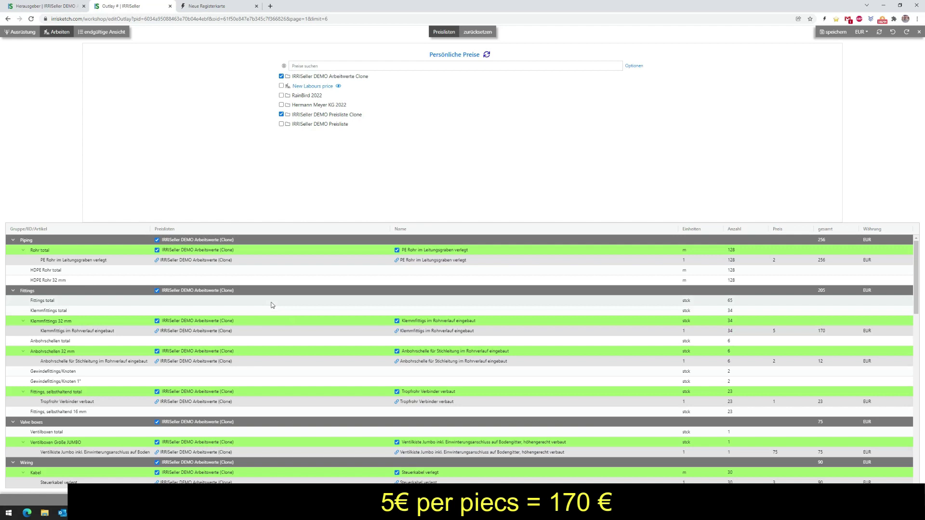
Deselect the labour value assigned to Fittings, selbsthaltend total and select it again
{"action": "scroll", "coordinate": [261, 277], "scroll_direction": "down", "scroll_amount": 3}
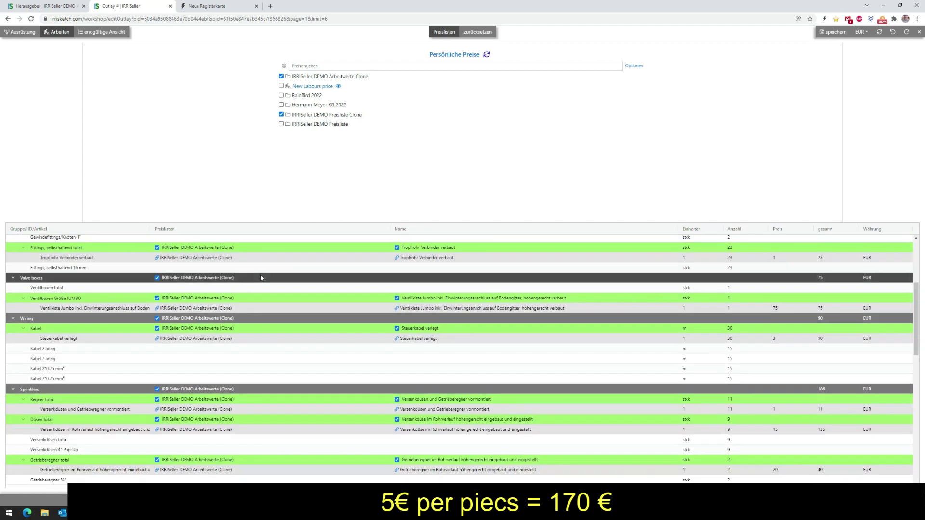
{"action": "scroll", "coordinate": [310, 324], "scroll_direction": "up", "scroll_amount": 1}
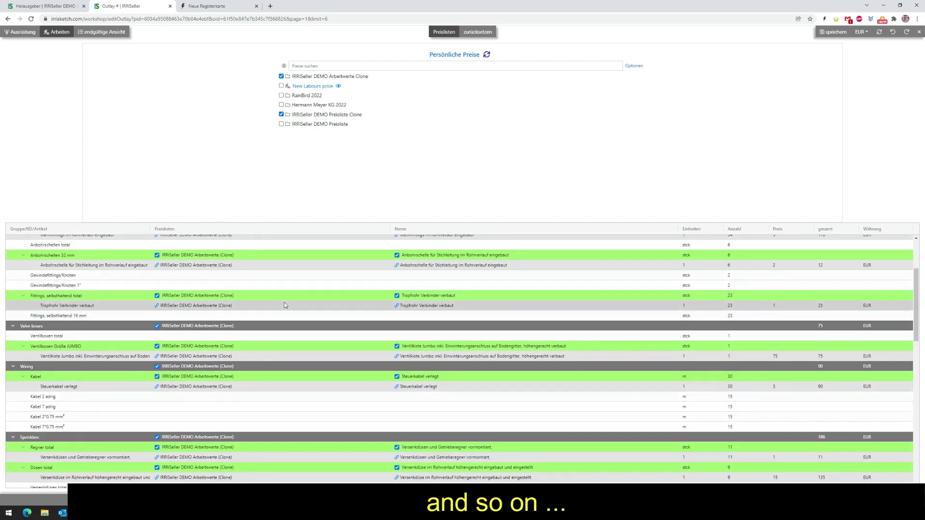
{"action": "scroll", "coordinate": [284, 304], "scroll_direction": "up", "scroll_amount": 1}
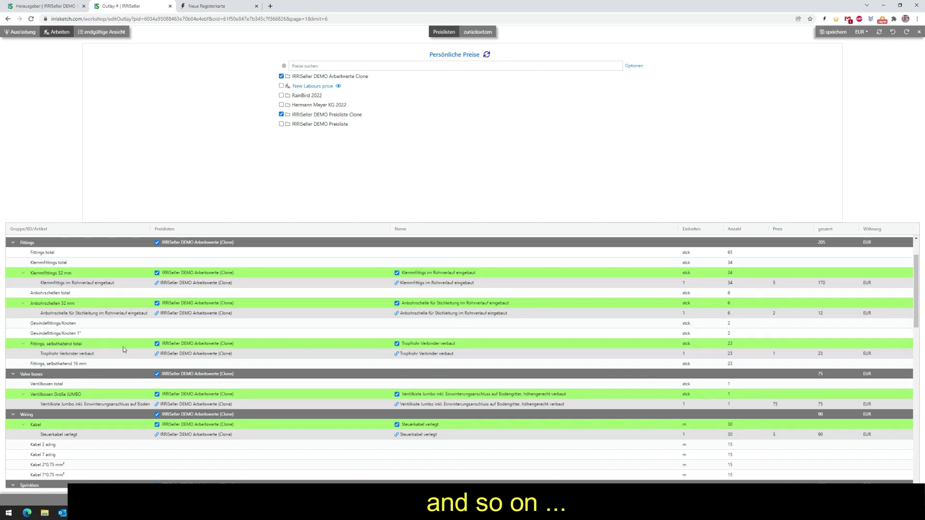
{"action": "left_click", "coordinate": [157, 344]}
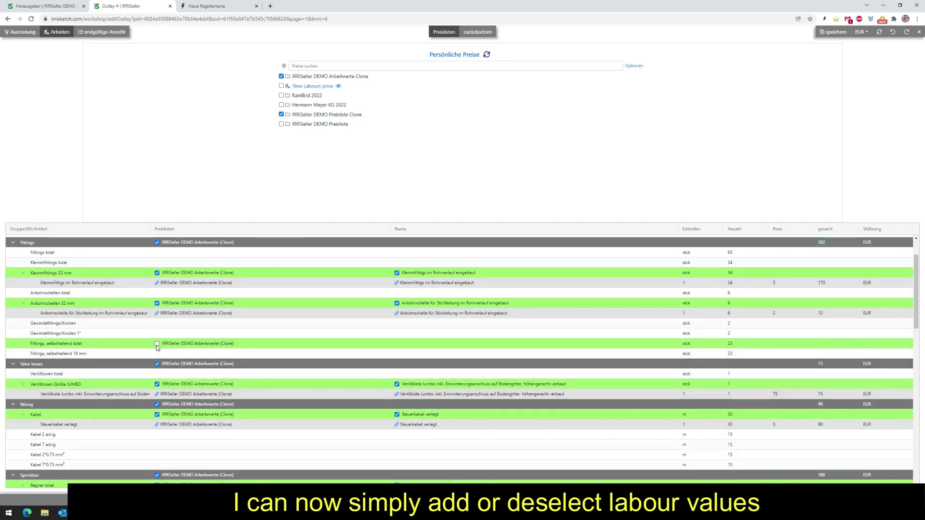
{"action": "left_click", "coordinate": [157, 344]}
{"action": "scroll", "coordinate": [242, 316], "scroll_direction": "down", "scroll_amount": 3}
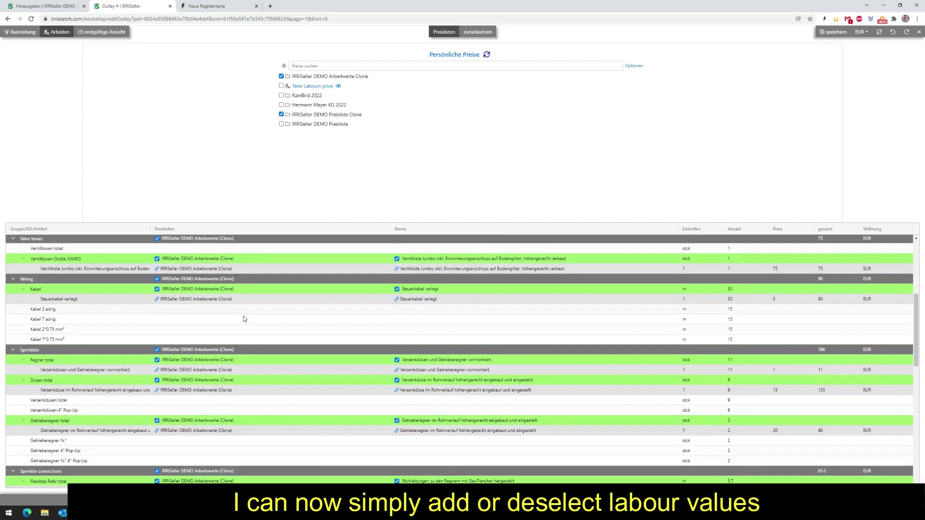
{"action": "scroll", "coordinate": [314, 285], "scroll_direction": "up", "scroll_amount": 5}
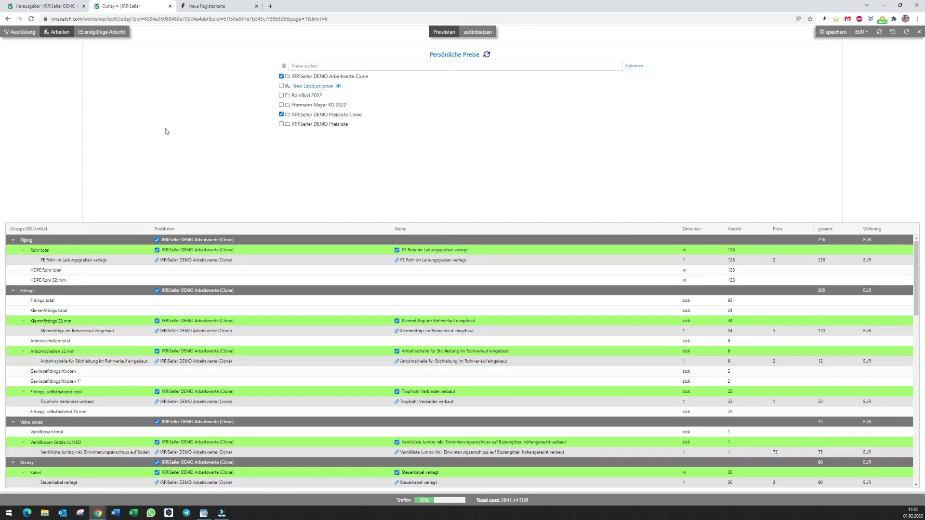
Switch the outlay to its final view and review the equipment positions and quantities down to the Arbeiten section
{"action": "left_click", "coordinate": [94, 34]}
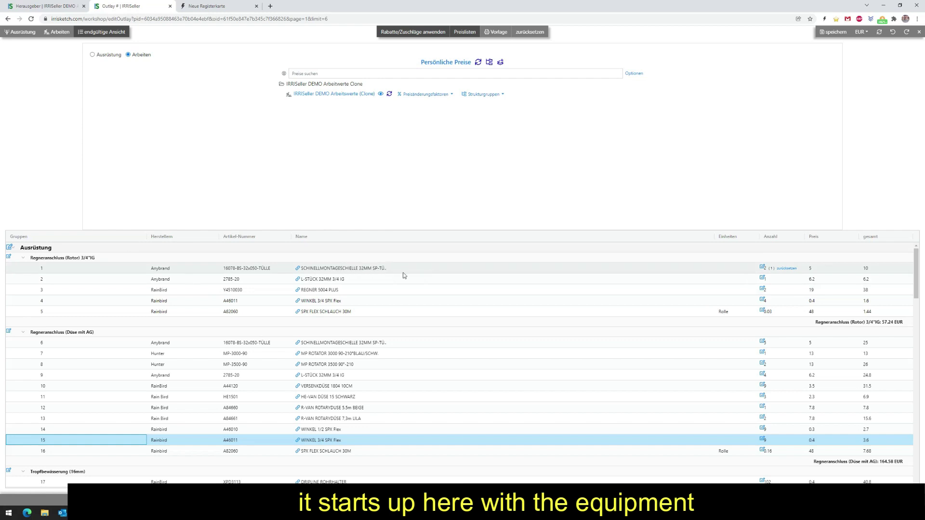
{"action": "scroll", "coordinate": [628, 284], "scroll_direction": "down", "scroll_amount": 3}
{"action": "scroll", "coordinate": [623, 284], "scroll_direction": "down", "scroll_amount": 4}
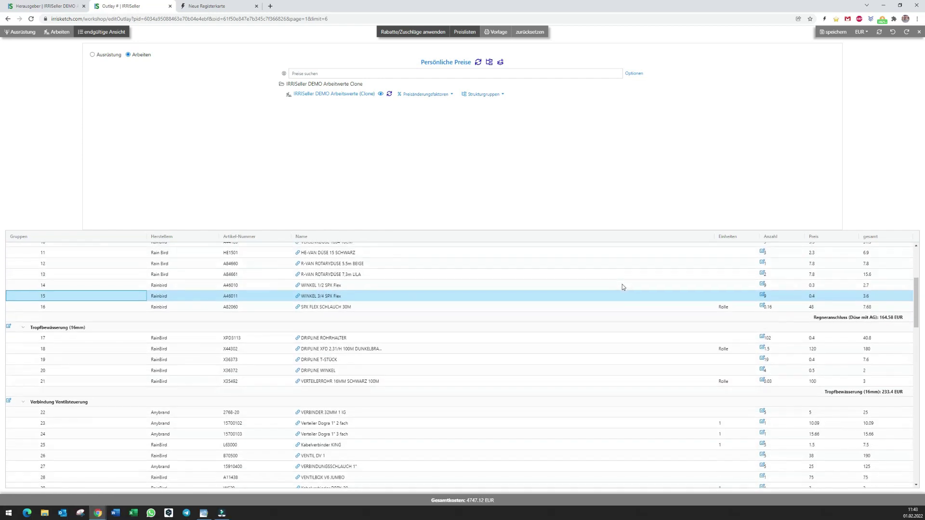
{"action": "scroll", "coordinate": [622, 286], "scroll_direction": "up", "scroll_amount": 2}
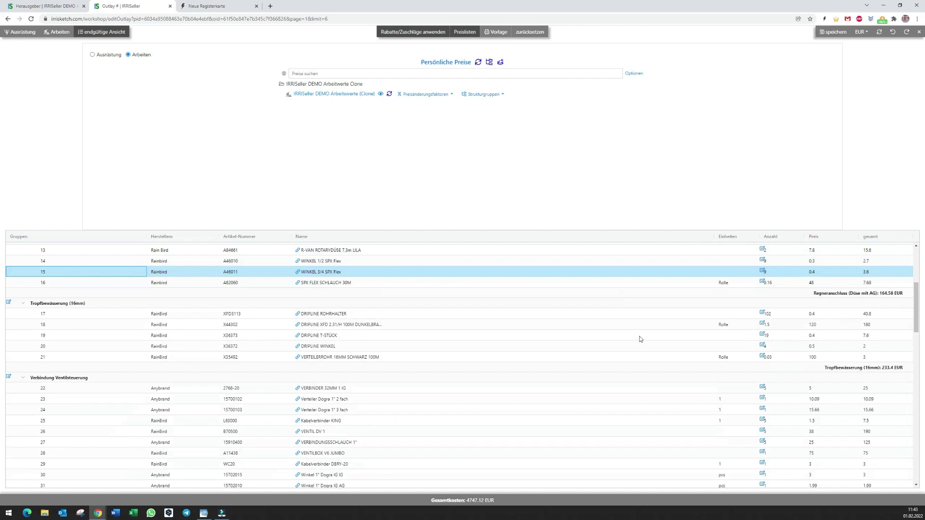
{"action": "left_click", "coordinate": [762, 315]}
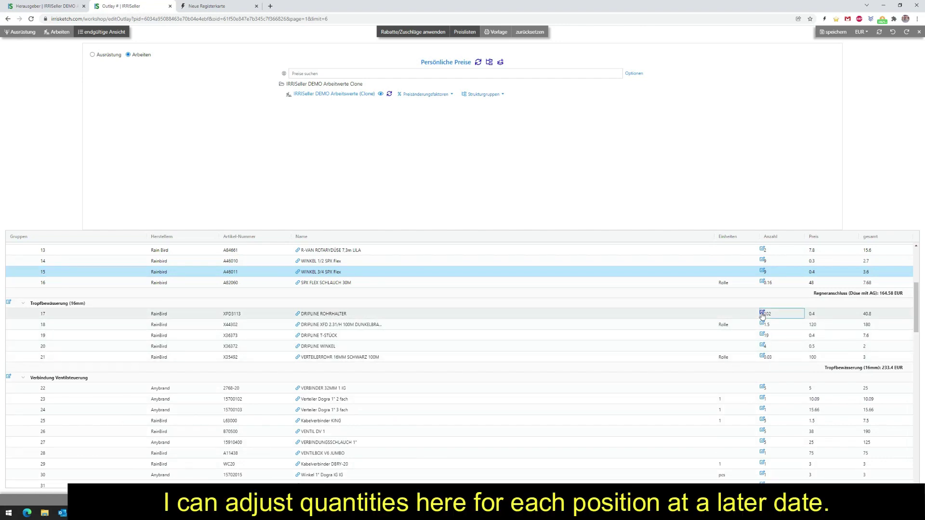
{"action": "left_click", "coordinate": [773, 314]}
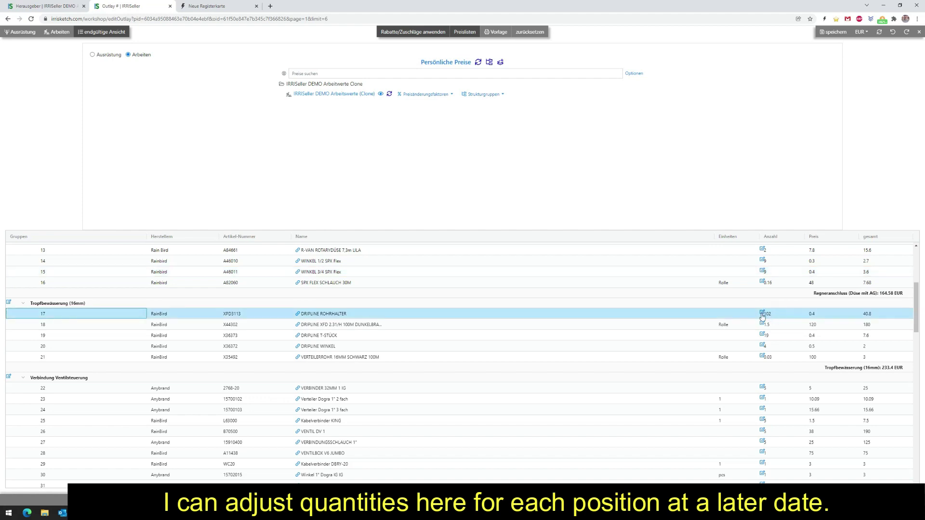
{"action": "scroll", "coordinate": [568, 339], "scroll_direction": "down", "scroll_amount": 5}
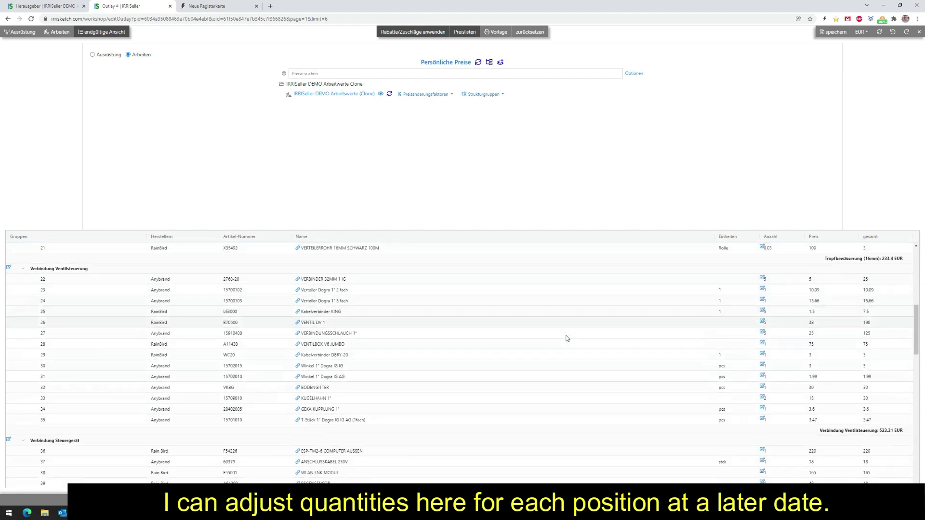
{"action": "scroll", "coordinate": [567, 338], "scroll_direction": "down", "scroll_amount": 5}
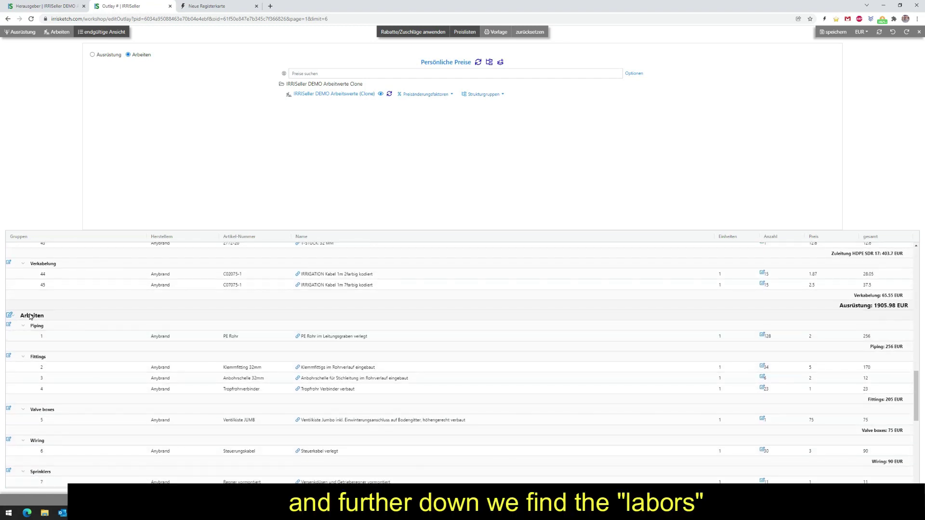
Restructure the Arbeiten section into the groups Verrohrung, Tropfrohr, Ventilbox, Steuergerät, Regner, Gräben and Allgemein, and review its positions
{"action": "left_click", "coordinate": [10, 316]}
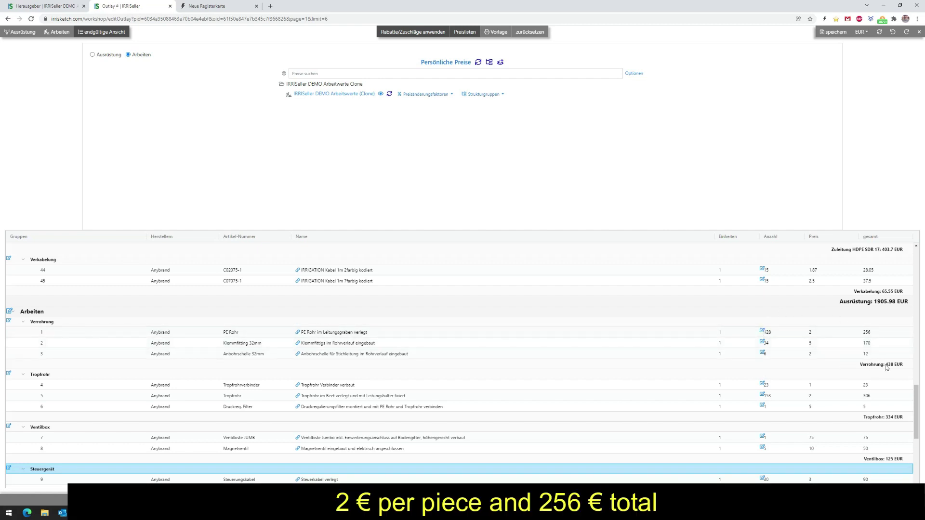
{"action": "left_click", "coordinate": [434, 305]}
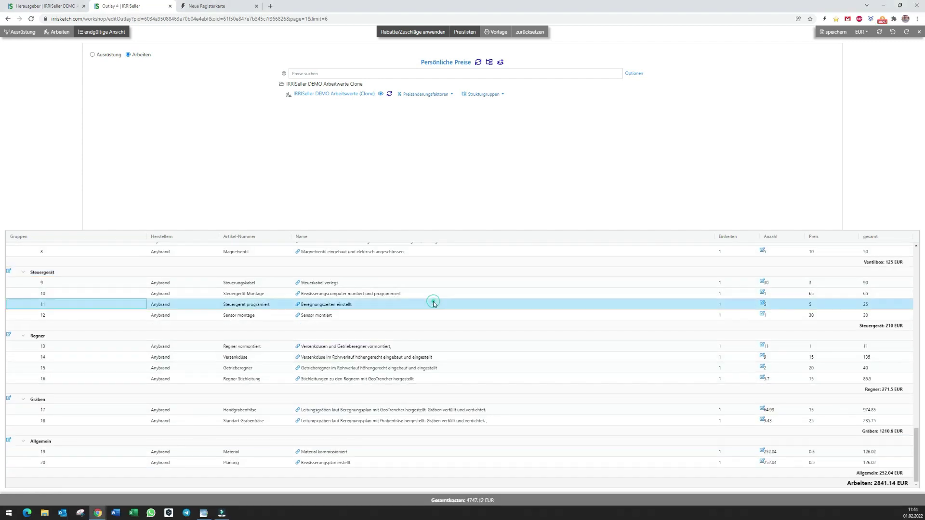
{"action": "scroll", "coordinate": [432, 298], "scroll_direction": "up", "scroll_amount": 1}
Apply the Mengenrabatt -10% price modifier to the labour price list and inspect the modifiers of the PE Rohr line
{"action": "left_click", "coordinate": [445, 95]}
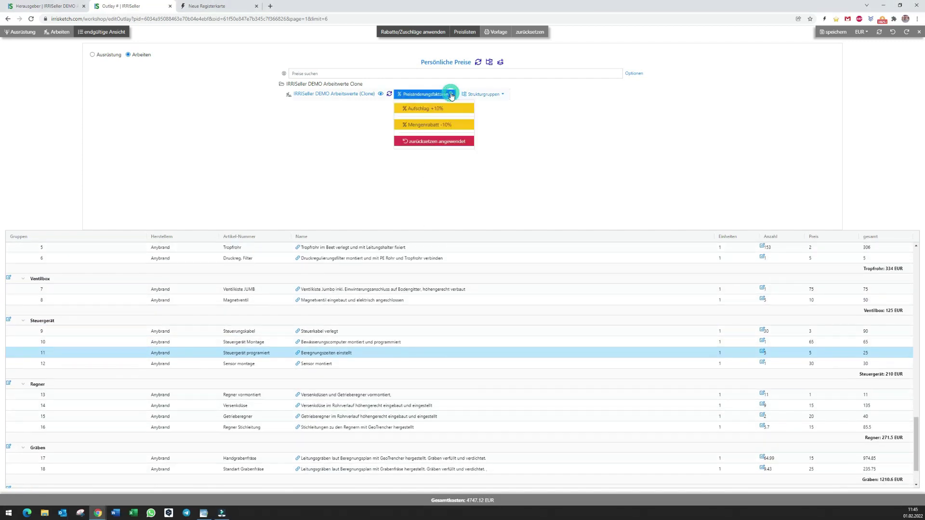
{"action": "left_click", "coordinate": [417, 126]}
{"action": "scroll", "coordinate": [493, 299], "scroll_direction": "up", "scroll_amount": 1}
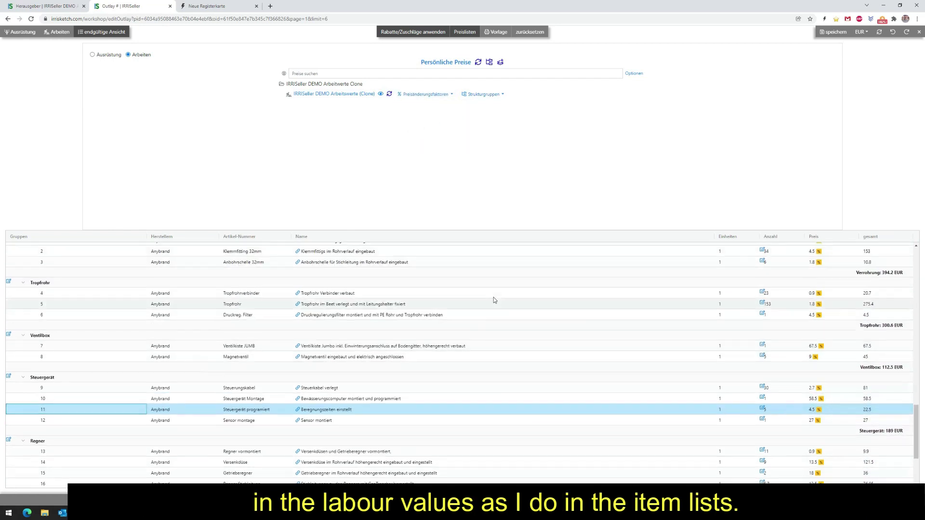
{"action": "scroll", "coordinate": [493, 297], "scroll_direction": "up", "scroll_amount": 1}
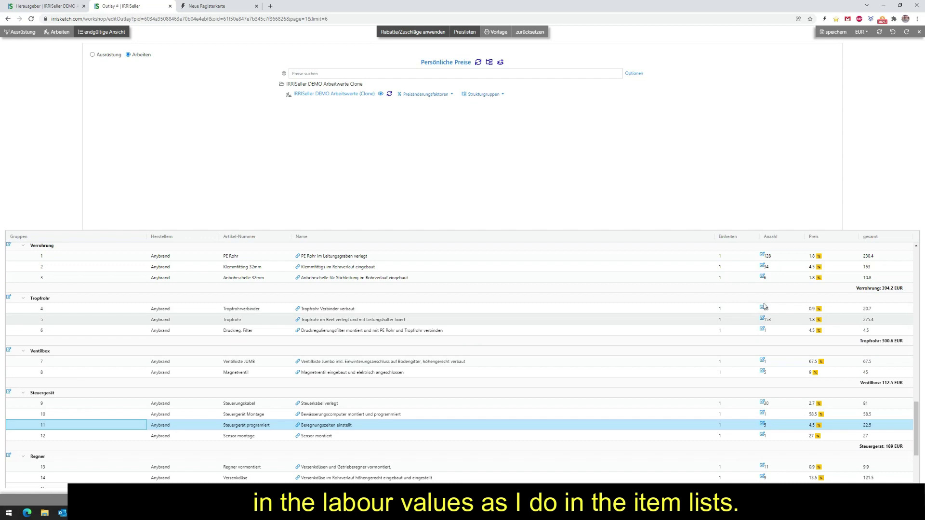
{"action": "left_click", "coordinate": [819, 256]}
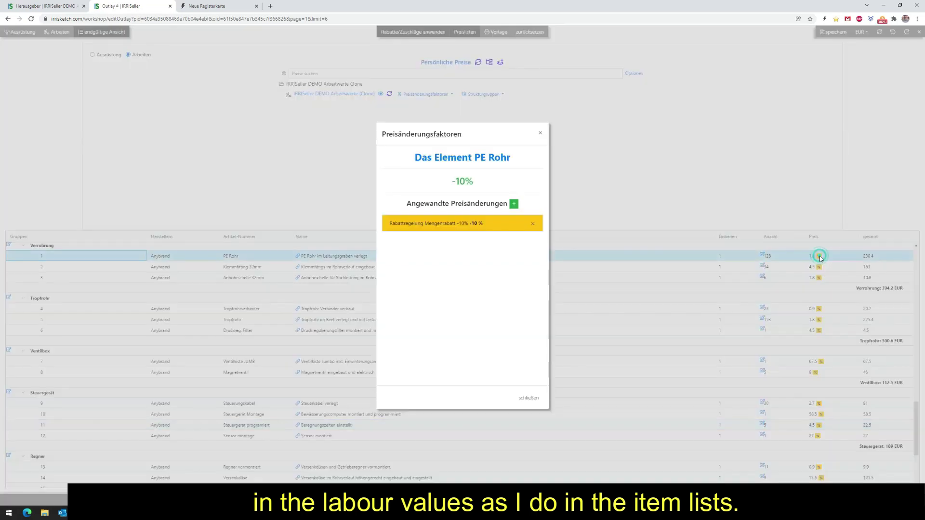
{"action": "left_click", "coordinate": [542, 135]}
Inspect the price modifiers of the Handgrabenfräse line in the Gräben group
{"action": "scroll", "coordinate": [289, 412], "scroll_direction": "down", "scroll_amount": 4}
{"action": "right_click", "coordinate": [313, 412]}
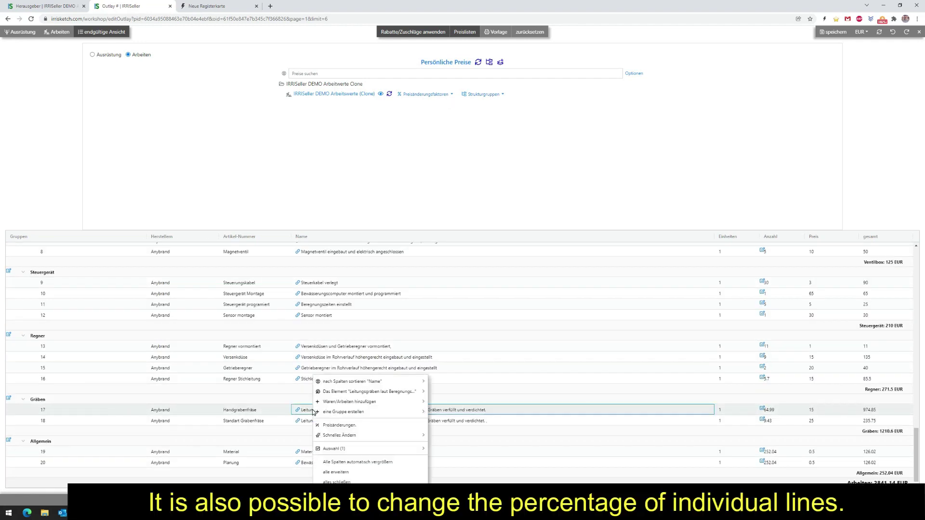
{"action": "left_click", "coordinate": [352, 426]}
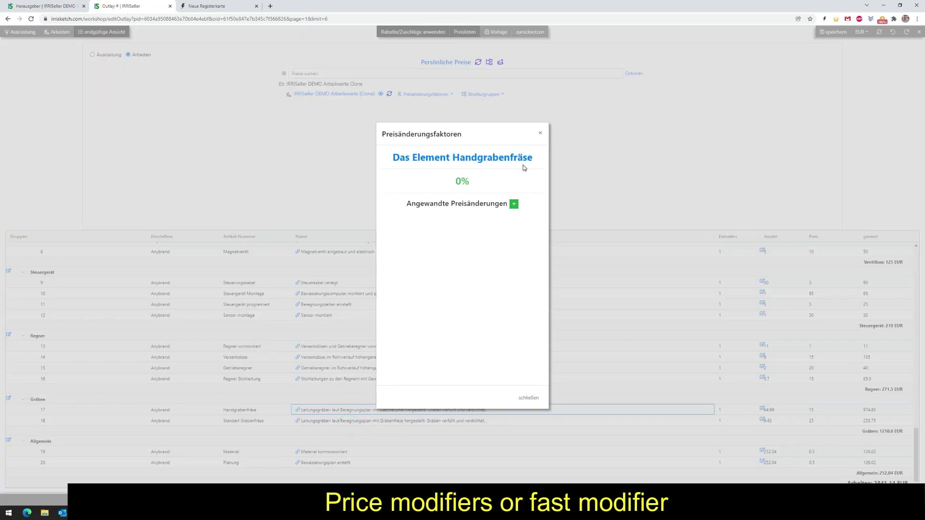
{"action": "left_click", "coordinate": [539, 133]}
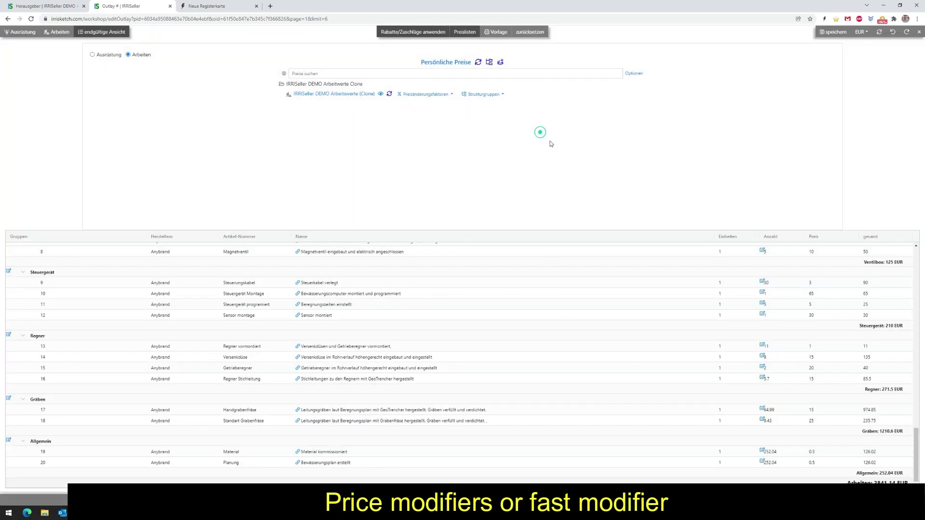
Apply a quick +15% price change to the Handgrabenfräse and Standart Grabenfräse lines, and check the equipment, labour and overall totals
{"action": "right_click", "coordinate": [334, 413]}
{"action": "mouse_move", "coordinate": [363, 439]}
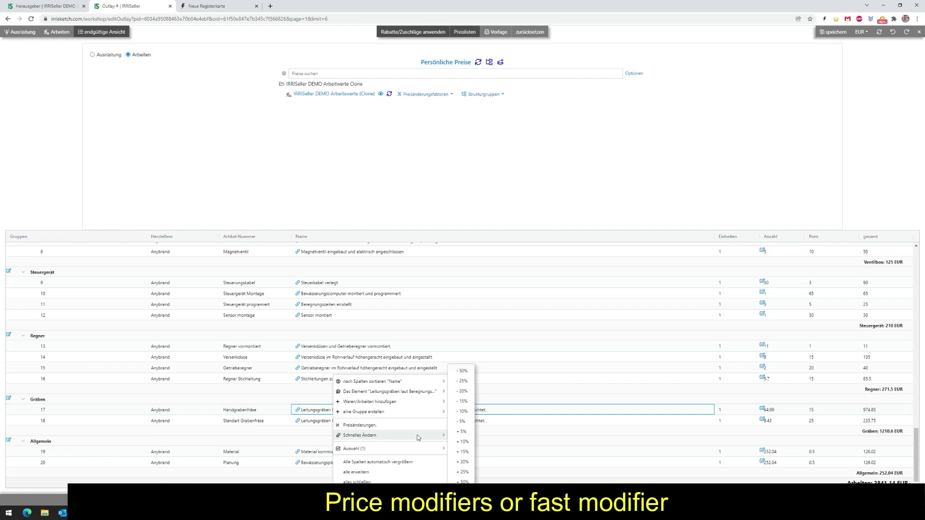
{"action": "left_click", "coordinate": [463, 453]}
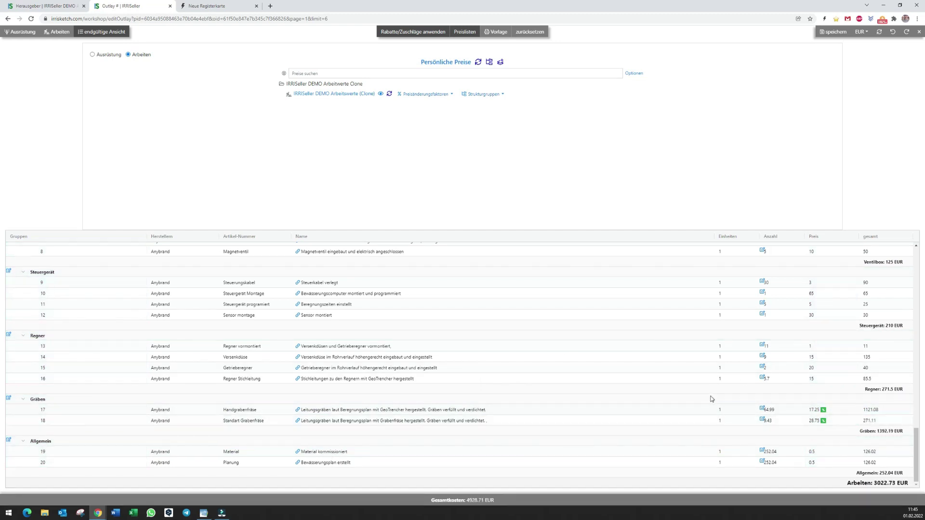
{"action": "scroll", "coordinate": [737, 409], "scroll_direction": "up", "scroll_amount": 10}
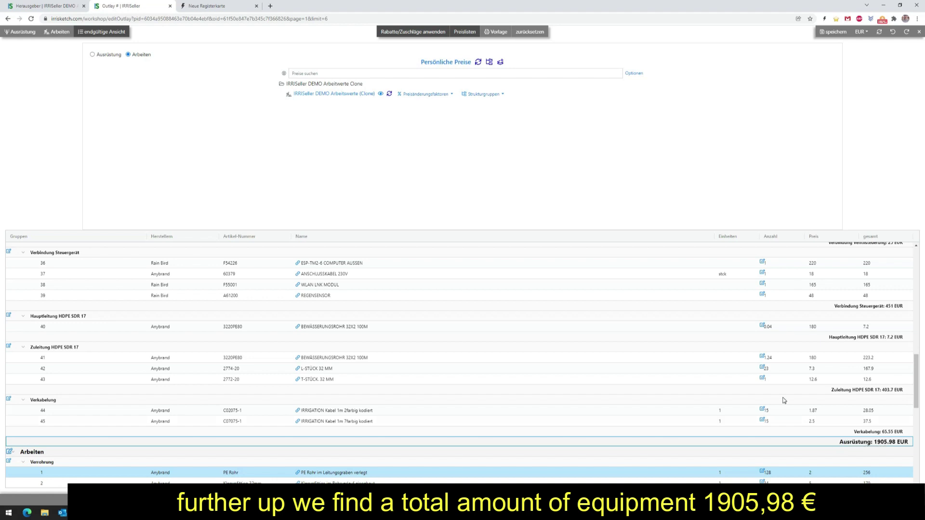
{"action": "scroll", "coordinate": [784, 400], "scroll_direction": "down", "scroll_amount": 10}
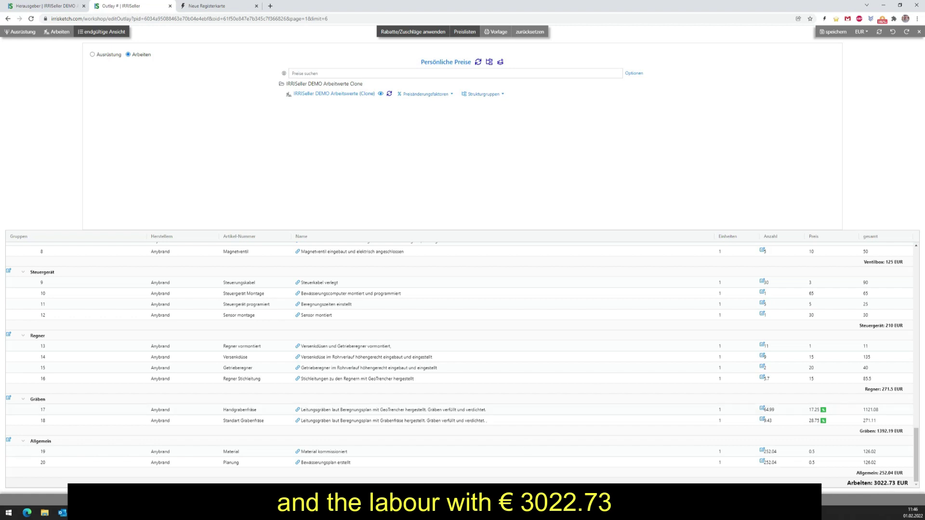
{"action": "left_click_drag", "start_coordinate": [496, 500], "coordinate": [431, 501]}
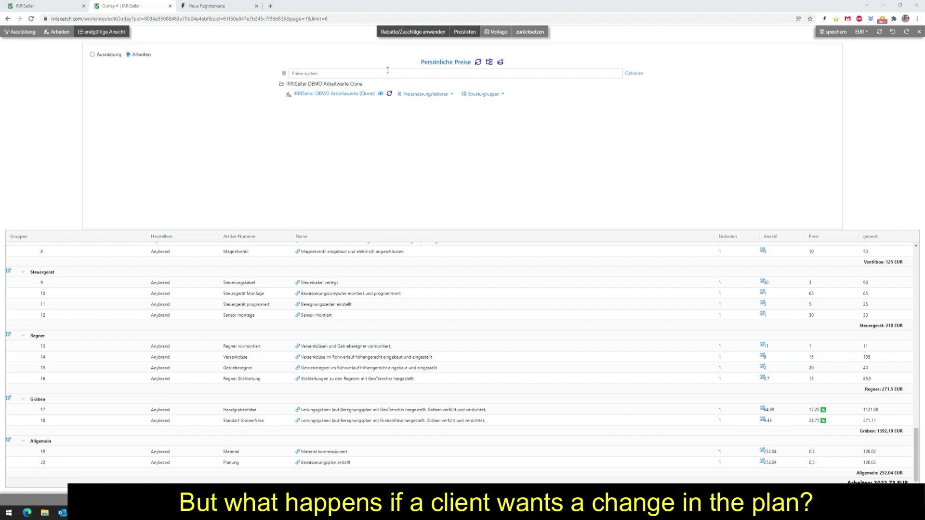
Switch to the irrigation drawing and delete the drip tube from the lower-left bed
{"action": "left_click", "coordinate": [45, 8]}
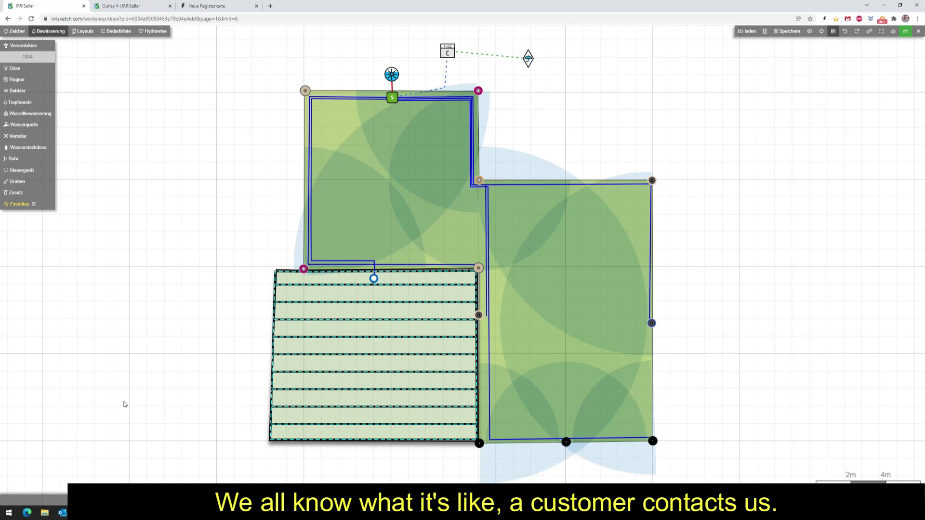
{"action": "left_click", "coordinate": [360, 339]}
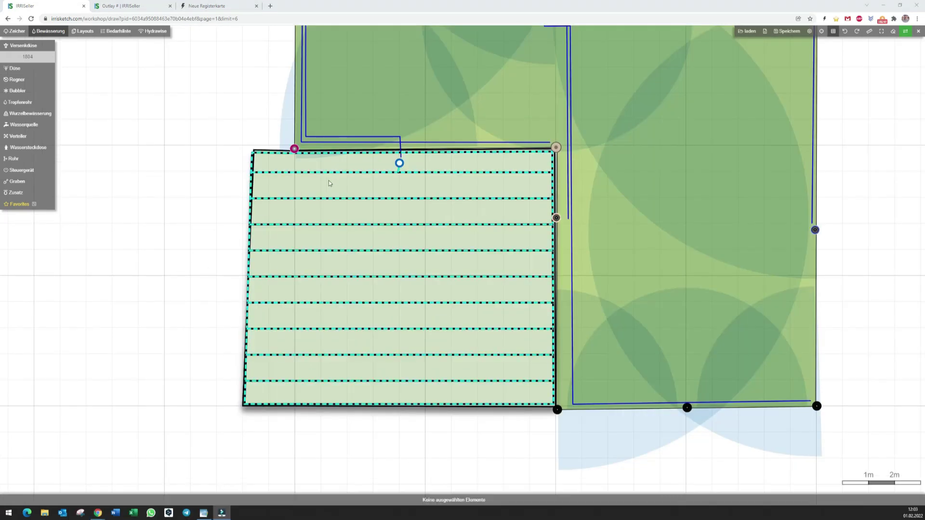
{"action": "left_click", "coordinate": [330, 172]}
{"action": "key", "text": "Delete"}
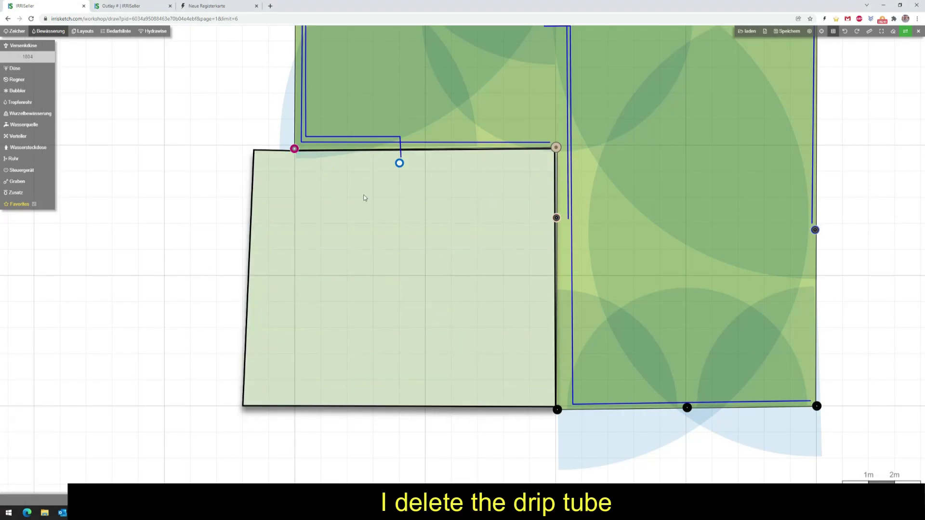
Delete the leftover drip connection point at the lateral pipe's end in the lower-left bed and choose the Rain Bird 1812 pop-up body
{"action": "left_click", "coordinate": [399, 163]}
{"action": "key", "text": "Delete"}
{"action": "mouse_move", "coordinate": [35, 46]}
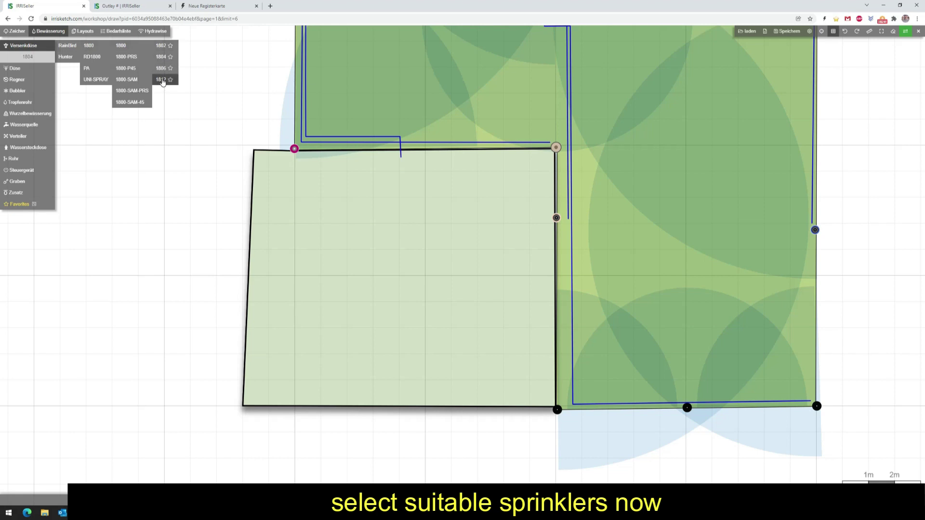
{"action": "left_click", "coordinate": [163, 81]}
Place Rain Bird R-VAN rotary nozzles with automatic type selection and about 7 m radius in the bed's two upper corners, spraying inward
{"action": "scroll", "coordinate": [273, 166], "scroll_direction": "up", "scroll_amount": 3}
{"action": "mouse_move", "coordinate": [19, 68]}
{"action": "mouse_move", "coordinate": [67, 79]}
{"action": "mouse_move", "coordinate": [101, 101]}
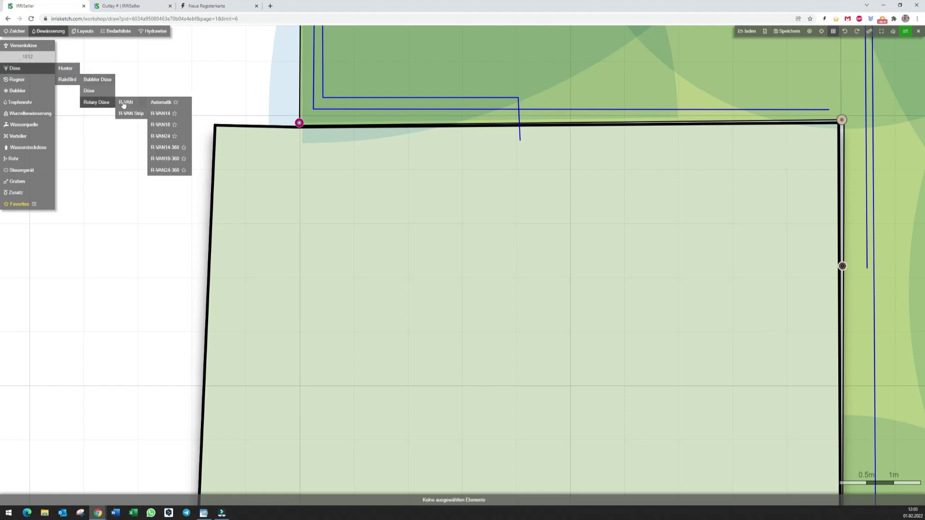
{"action": "left_click", "coordinate": [155, 102]}
{"action": "left_click", "coordinate": [218, 131]}
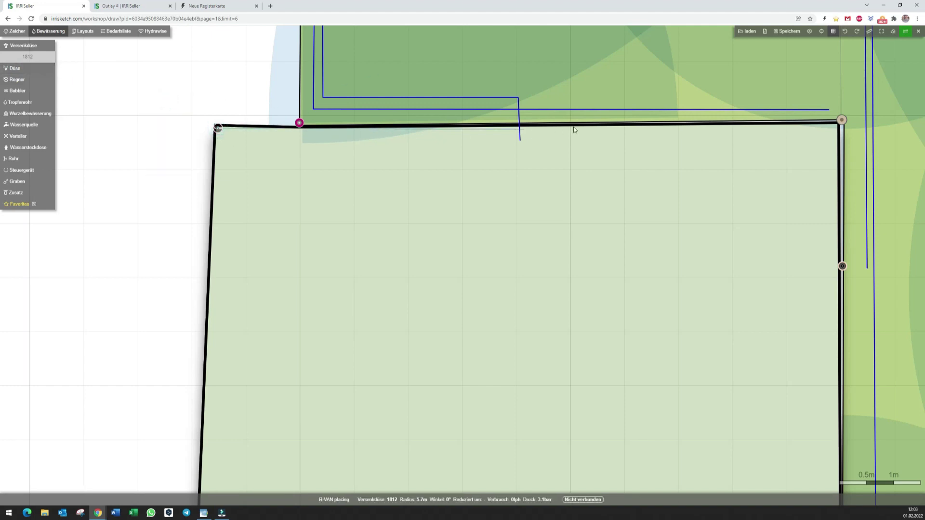
{"action": "left_click", "coordinate": [614, 140]}
{"action": "left_click", "coordinate": [195, 437]}
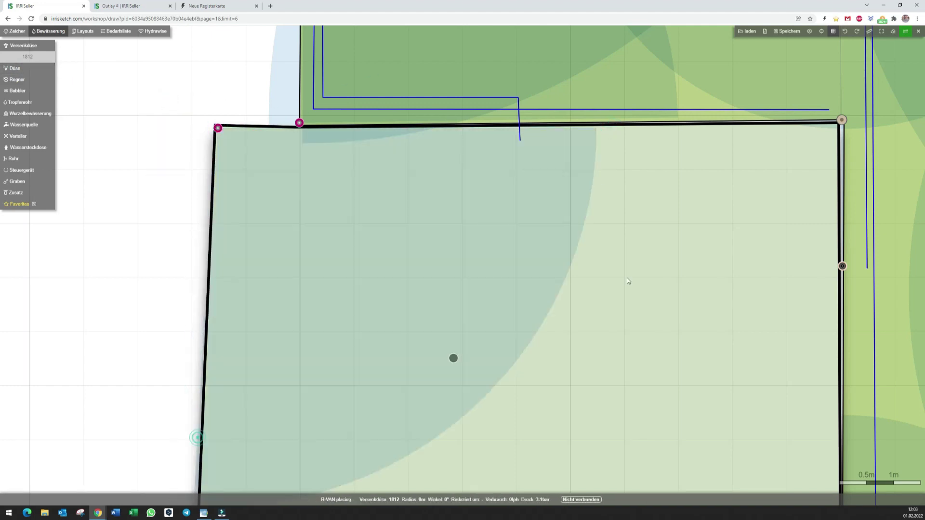
{"action": "left_click", "coordinate": [838, 126]}
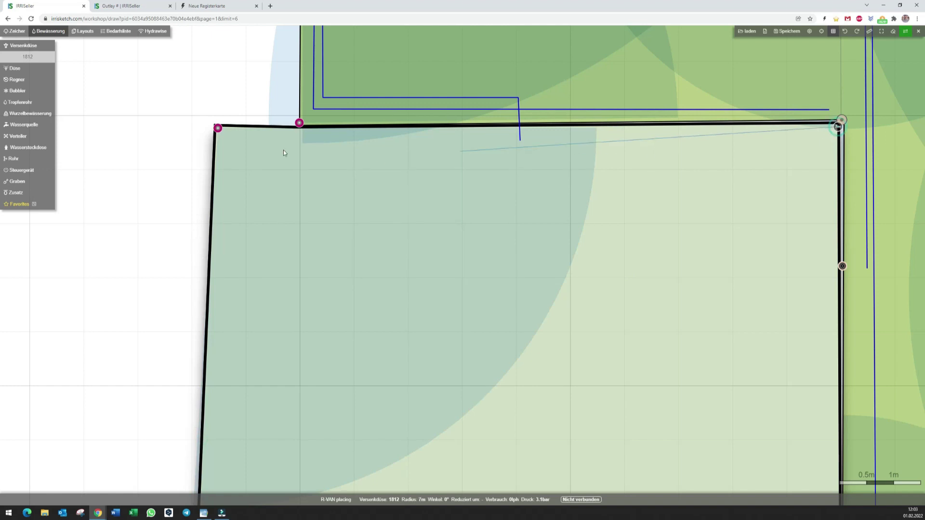
{"action": "left_click", "coordinate": [247, 131]}
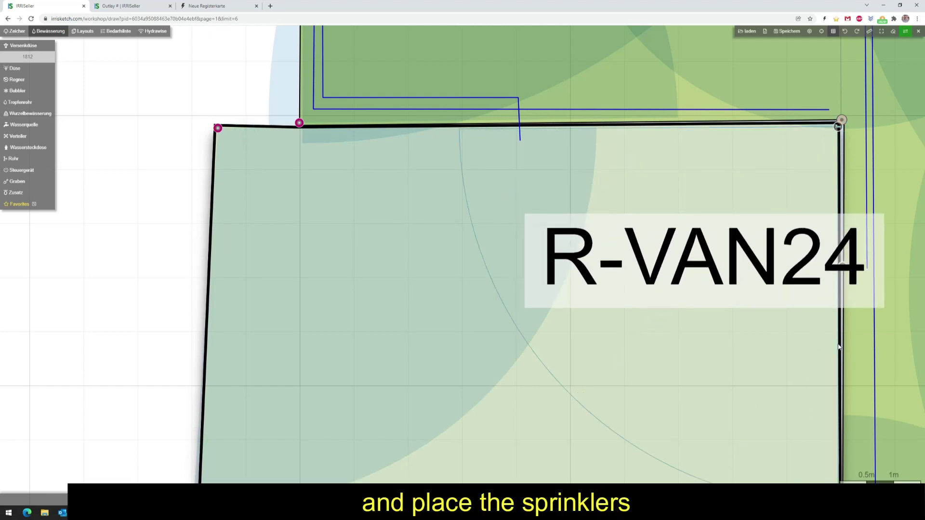
{"action": "left_click", "coordinate": [833, 343]}
Place two more R-VAN nozzles with about 7 m radius in the bed's lower corners, each covering the corner angle
{"action": "scroll", "coordinate": [712, 328], "scroll_direction": "down", "scroll_amount": 5}
{"action": "left_click", "coordinate": [70, 373]}
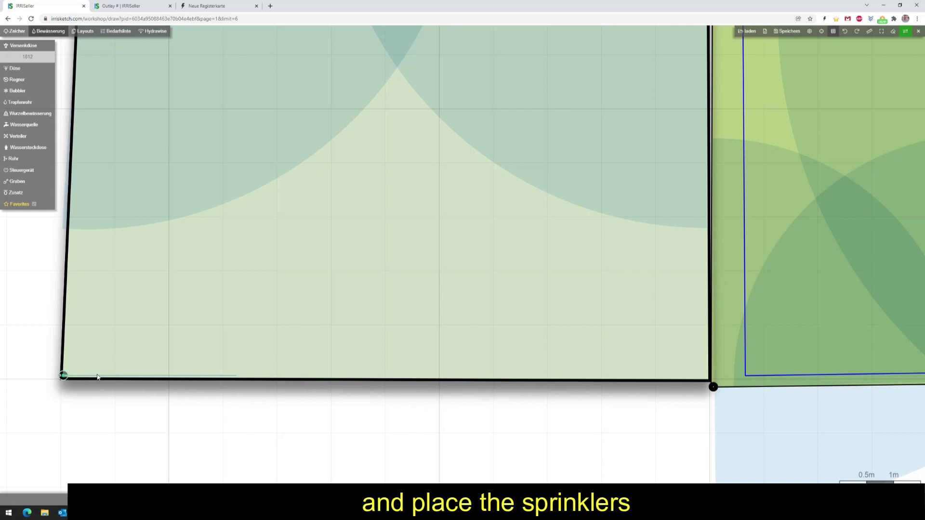
{"action": "left_click", "coordinate": [487, 378]}
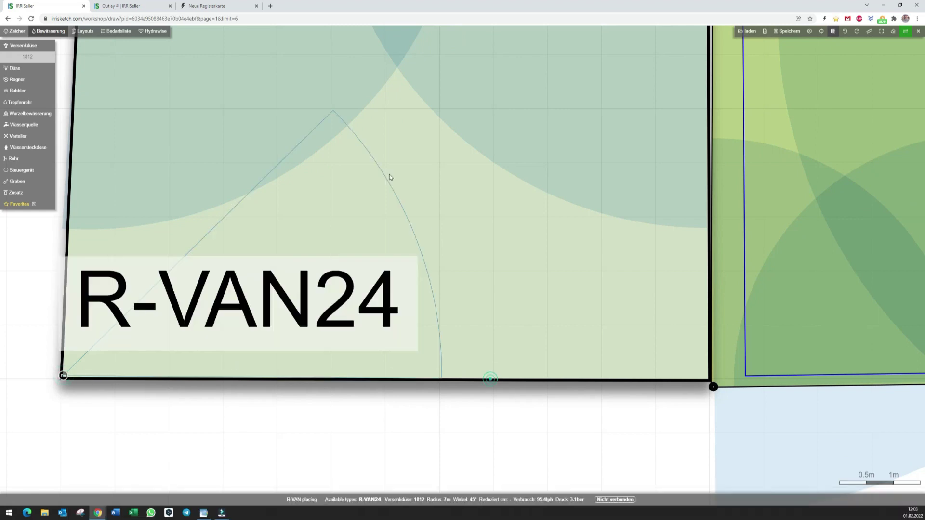
{"action": "left_click", "coordinate": [74, 105]}
{"action": "left_click", "coordinate": [709, 377]}
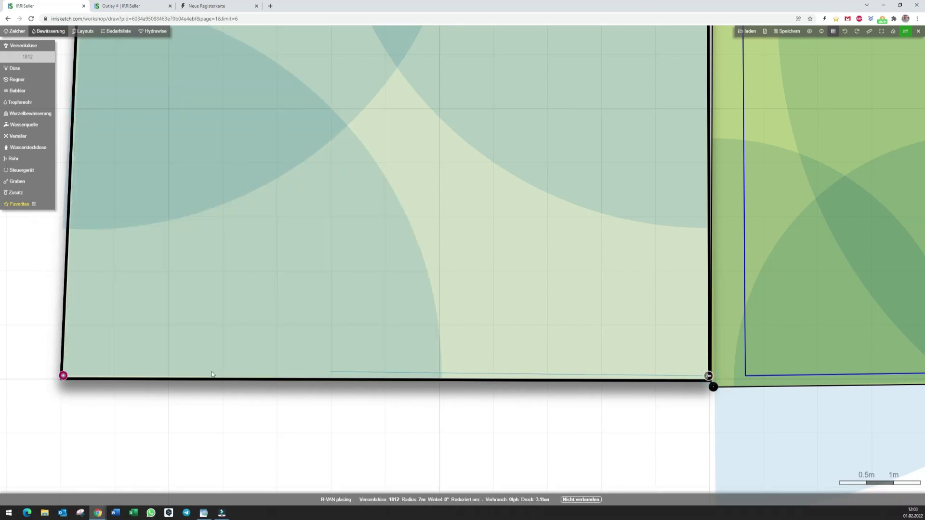
{"action": "left_click", "coordinate": [332, 377]}
{"action": "left_click", "coordinate": [704, 78]}
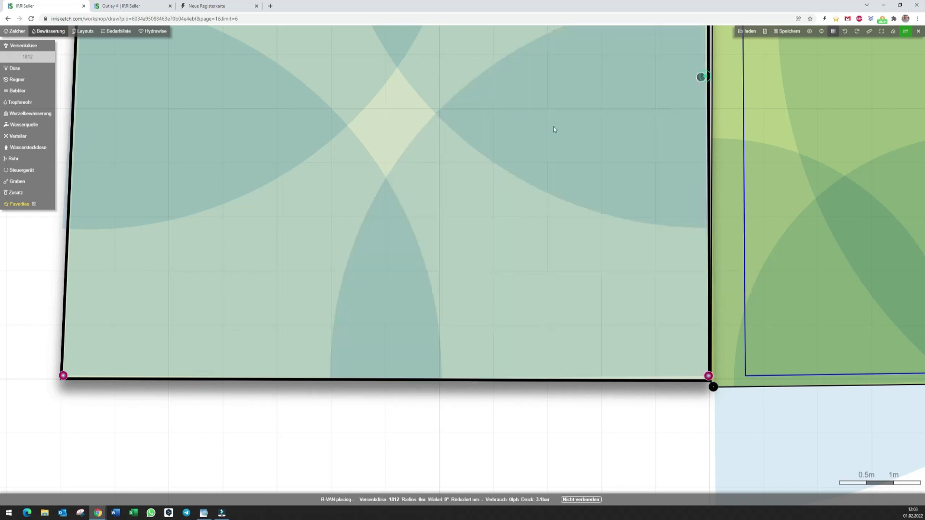
Place a full-circle R-VAN18 nozzle in the middle of the bed with its radius reaching the upper edge, and end the placement
{"action": "scroll", "coordinate": [499, 196], "scroll_direction": "down", "scroll_amount": 3}
{"action": "scroll", "coordinate": [454, 262], "scroll_direction": "up", "scroll_amount": 2}
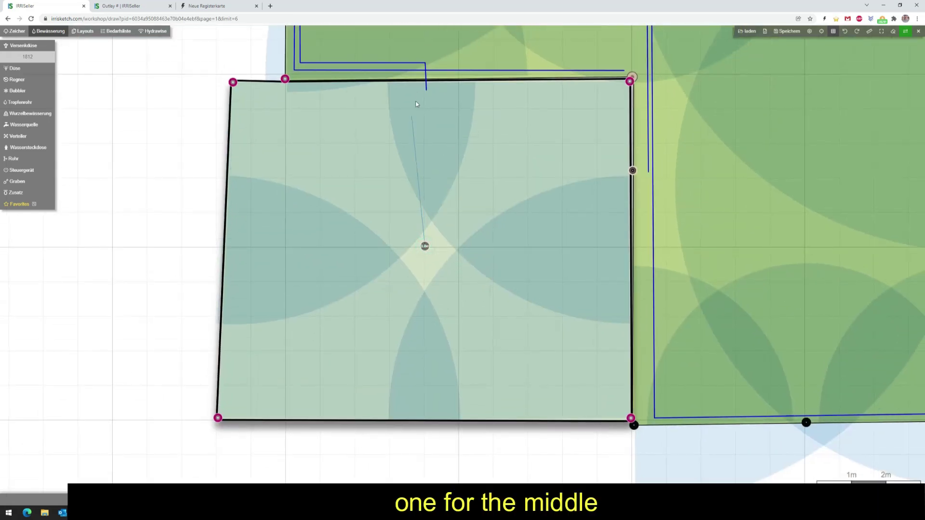
{"action": "left_click", "coordinate": [423, 87]}
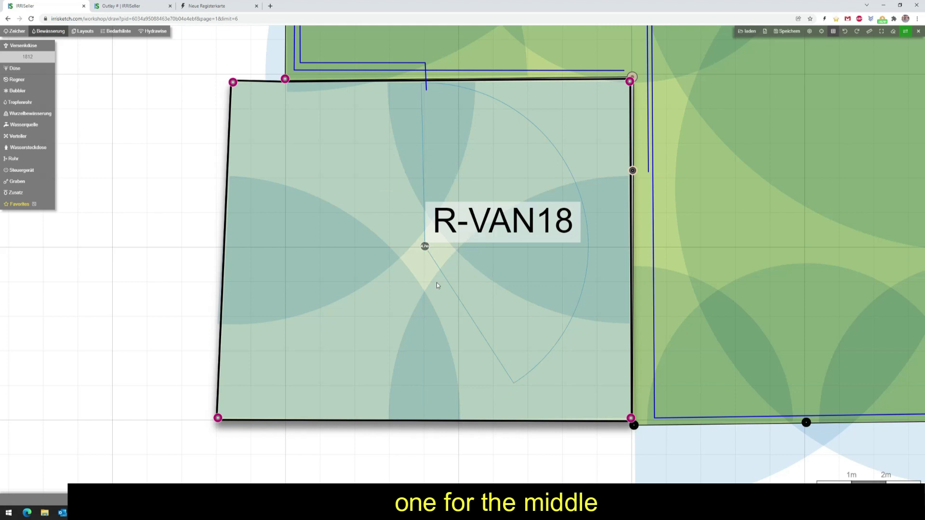
{"action": "left_click", "coordinate": [409, 224]}
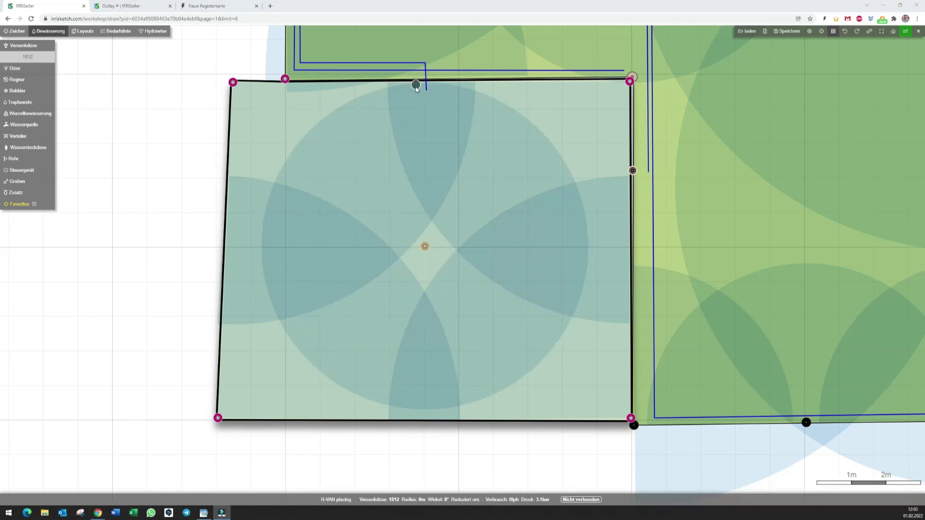
{"action": "right_click", "coordinate": [142, 186]}
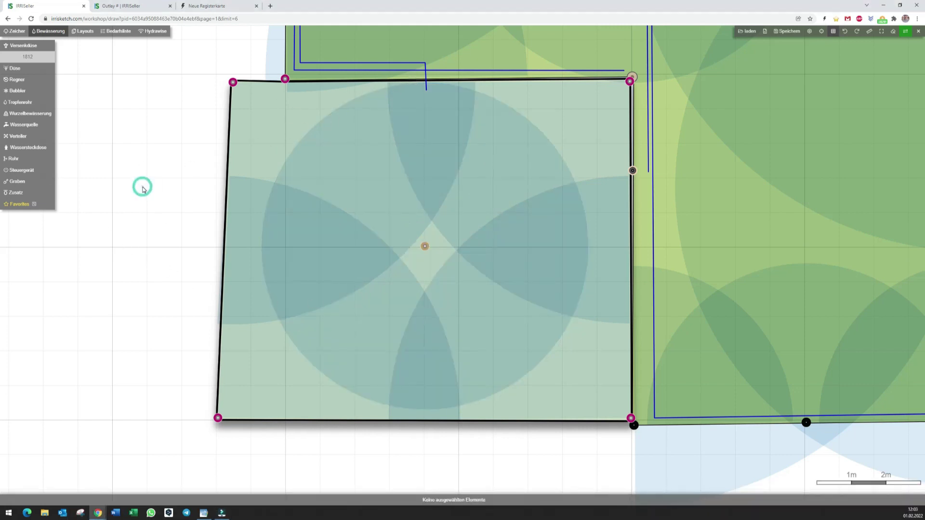
Extend the lateral pipe from its open end along the bed's upper edge and down both sides, with a branch to the centre sprinkler
{"action": "left_click", "coordinate": [426, 90]}
{"action": "left_click", "coordinate": [33, 430]}
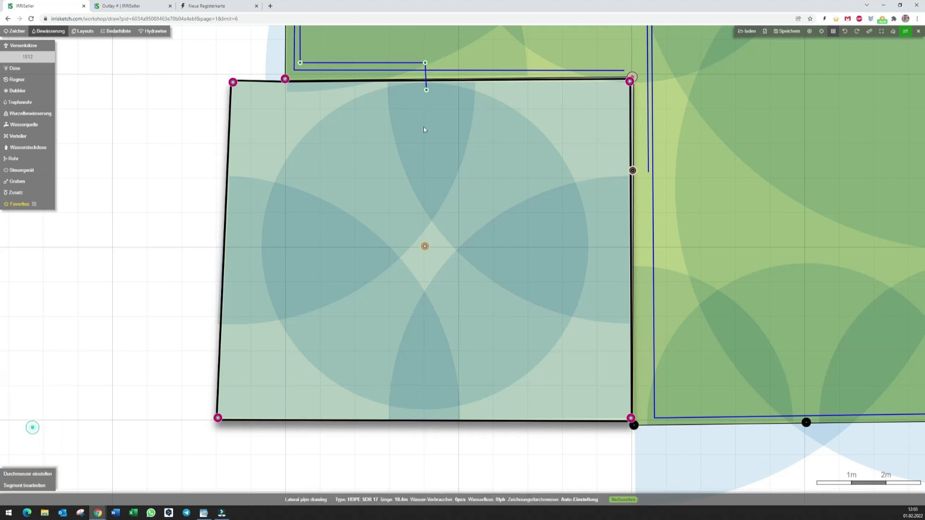
{"action": "left_click", "coordinate": [242, 89]}
{"action": "double_click", "coordinate": [229, 410]}
{"action": "left_click", "coordinate": [427, 90]}
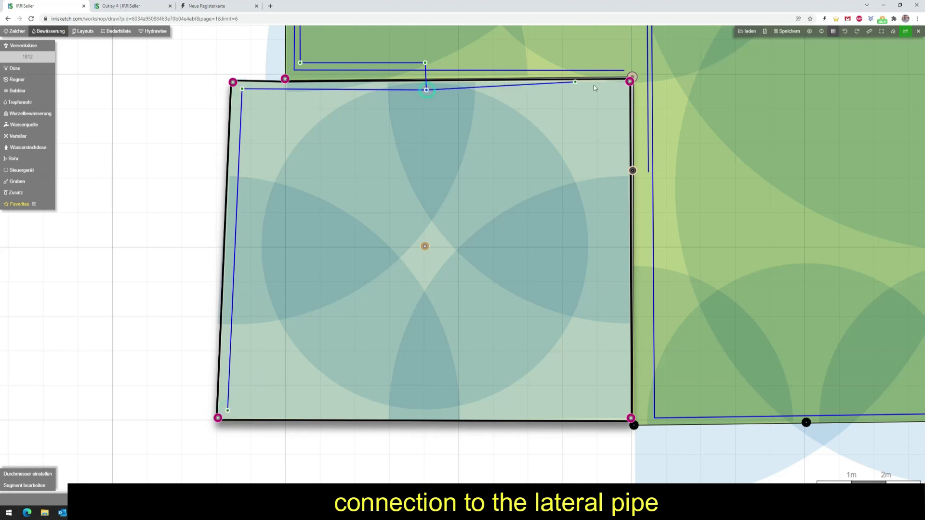
{"action": "left_click", "coordinate": [621, 87]}
{"action": "double_click", "coordinate": [620, 414]}
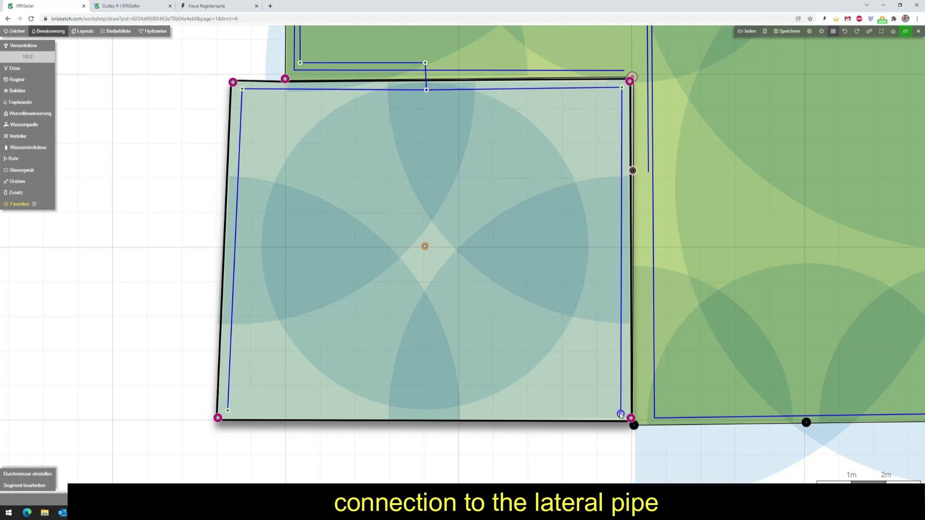
{"action": "left_click", "coordinate": [411, 90]}
{"action": "left_click", "coordinate": [423, 238]}
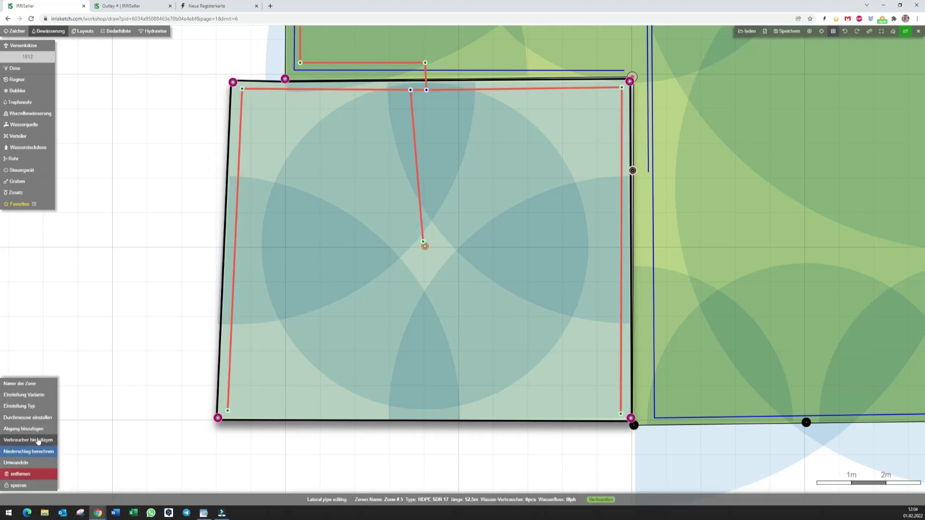
Connect the four corner sprinklers and the centre sprinkler to the lateral pipe as water consumers
{"action": "left_click", "coordinate": [37, 439]}
{"action": "left_click", "coordinate": [232, 82]}
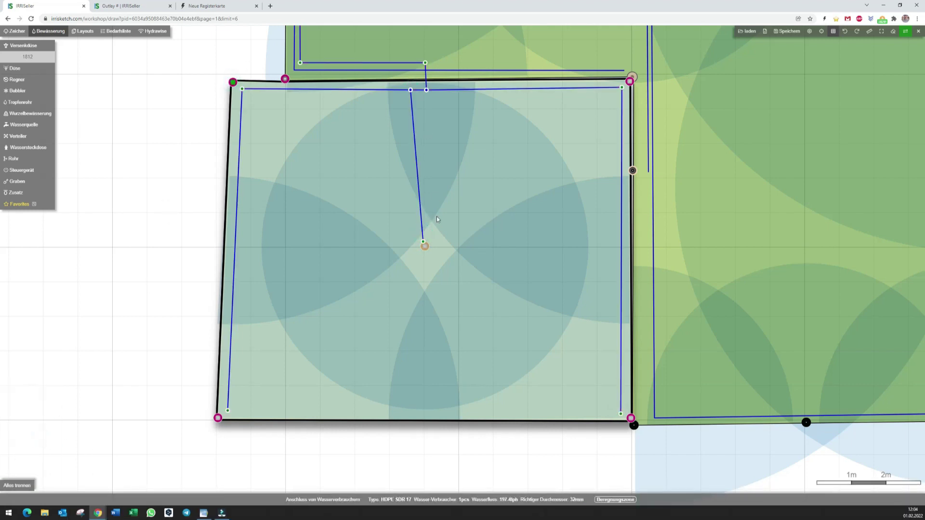
{"action": "left_click", "coordinate": [630, 81]}
{"action": "left_click", "coordinate": [630, 417]}
{"action": "left_click", "coordinate": [218, 418]}
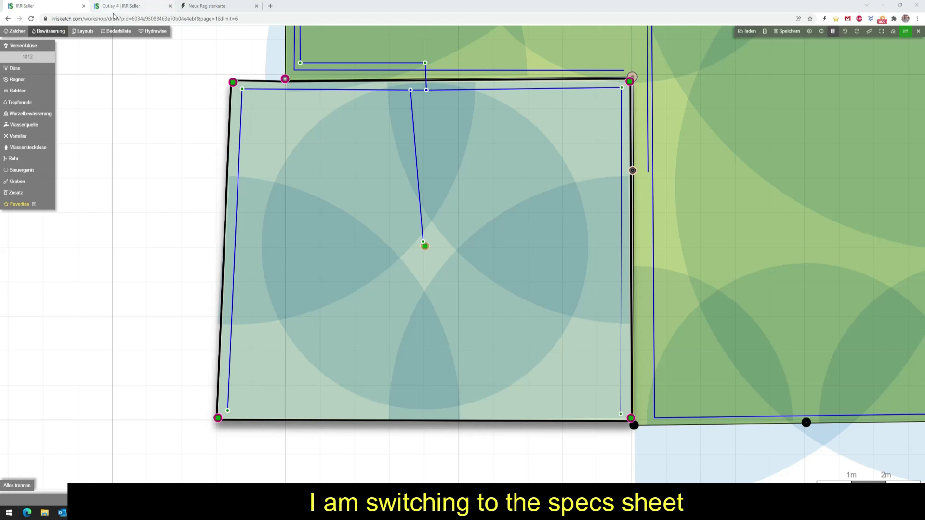
In the equipment list, configure the 1812 sprinkler connection with the Rain Bird SBE-050 elbow, SPX-FLEX hose and SBE-075 elbow
{"action": "left_click", "coordinate": [116, 31]}
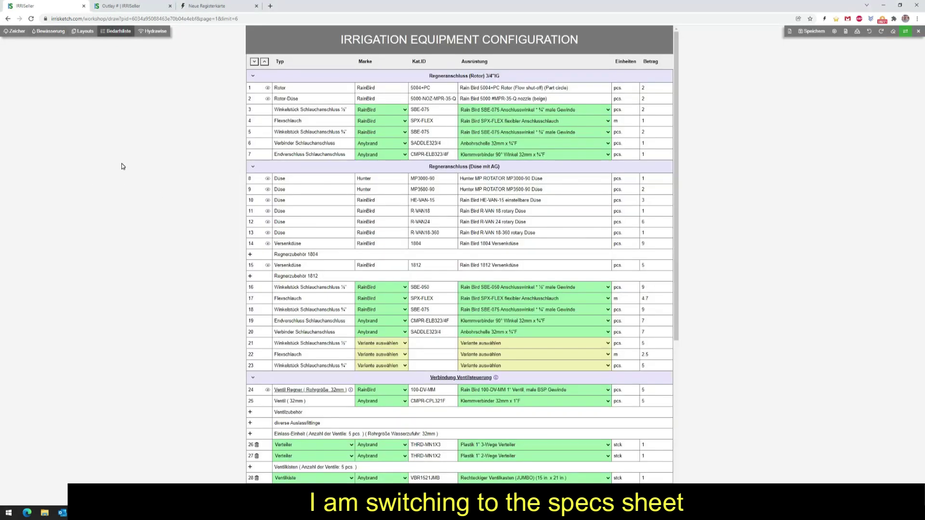
{"action": "scroll", "coordinate": [514, 248], "scroll_direction": "down", "scroll_amount": 5}
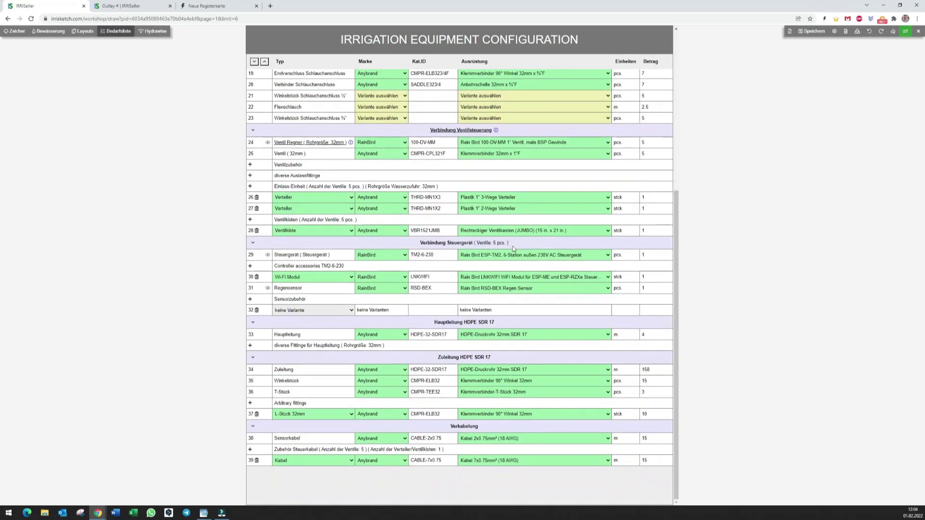
{"action": "scroll", "coordinate": [513, 248], "scroll_direction": "up", "scroll_amount": 5}
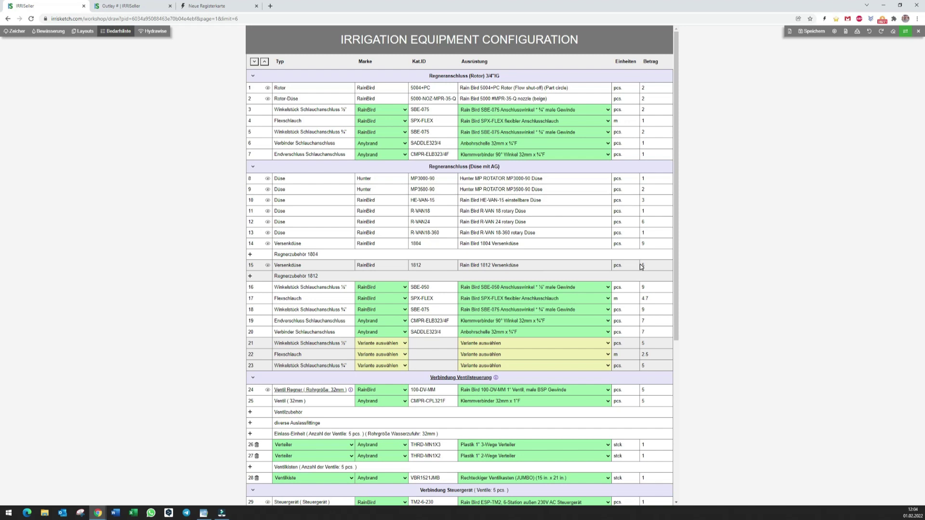
{"action": "scroll", "coordinate": [520, 276], "scroll_direction": "down", "scroll_amount": 1}
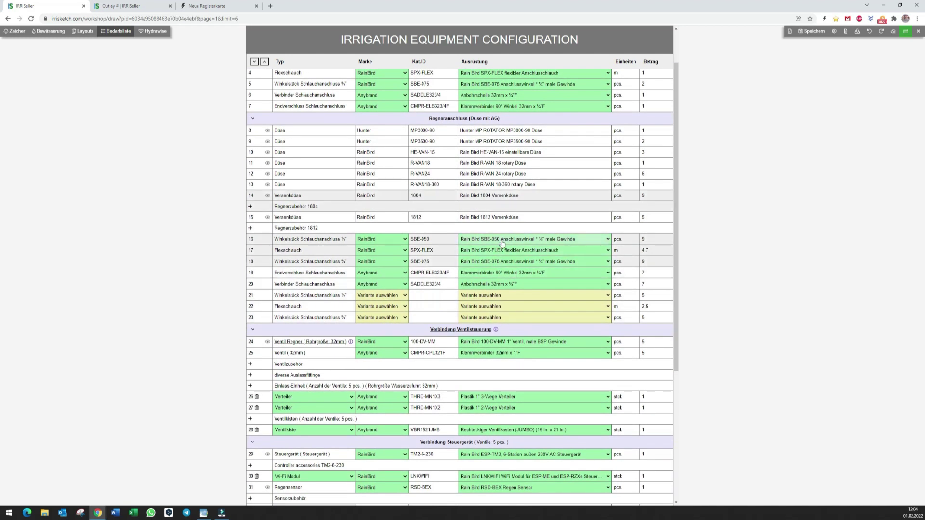
{"action": "left_click", "coordinate": [500, 296]}
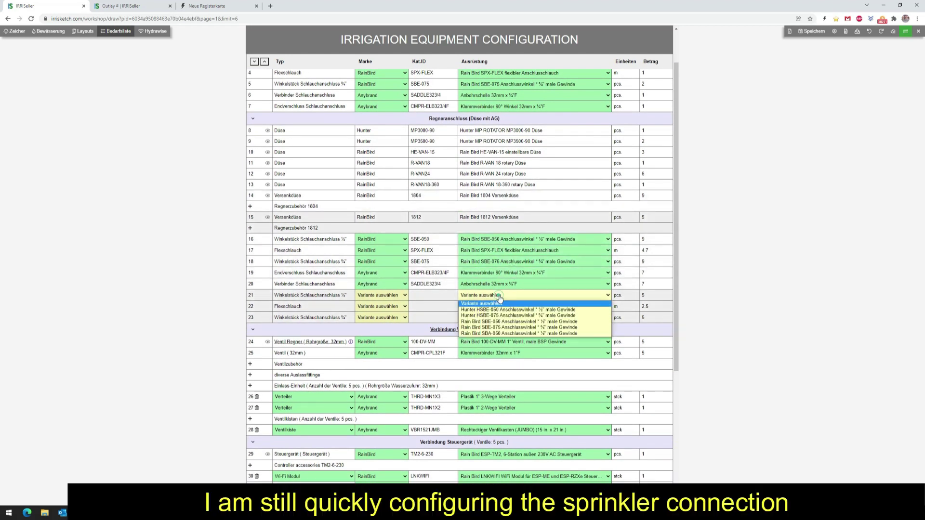
{"action": "left_click", "coordinate": [538, 321]}
{"action": "left_click", "coordinate": [507, 296]}
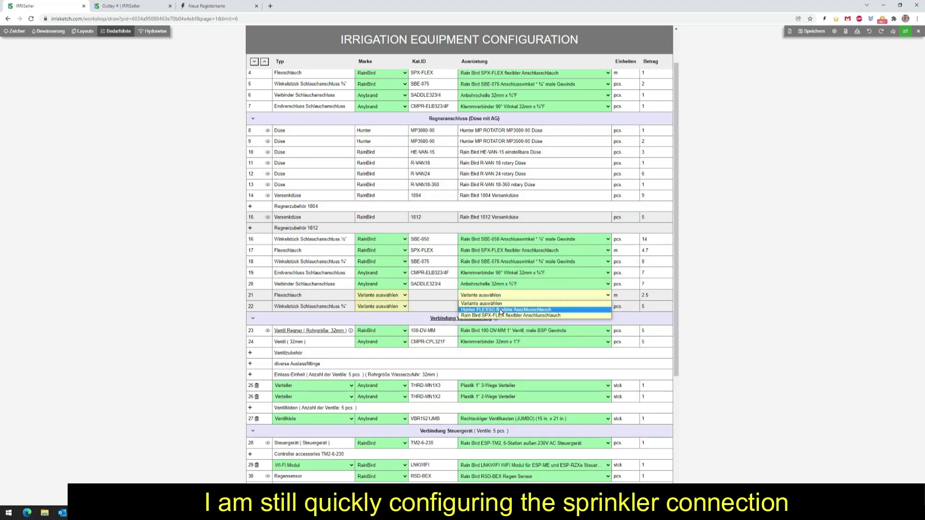
{"action": "left_click", "coordinate": [504, 315]}
{"action": "left_click", "coordinate": [508, 299]}
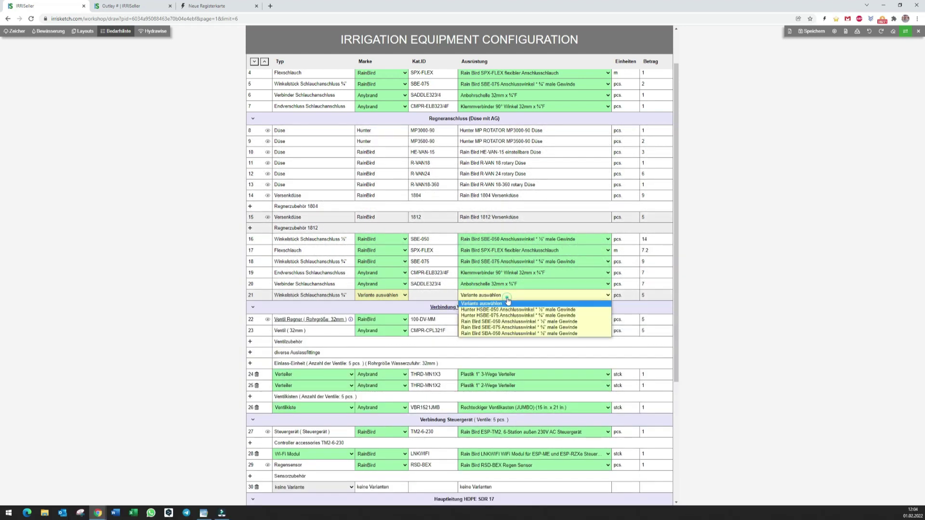
{"action": "left_click", "coordinate": [521, 328]}
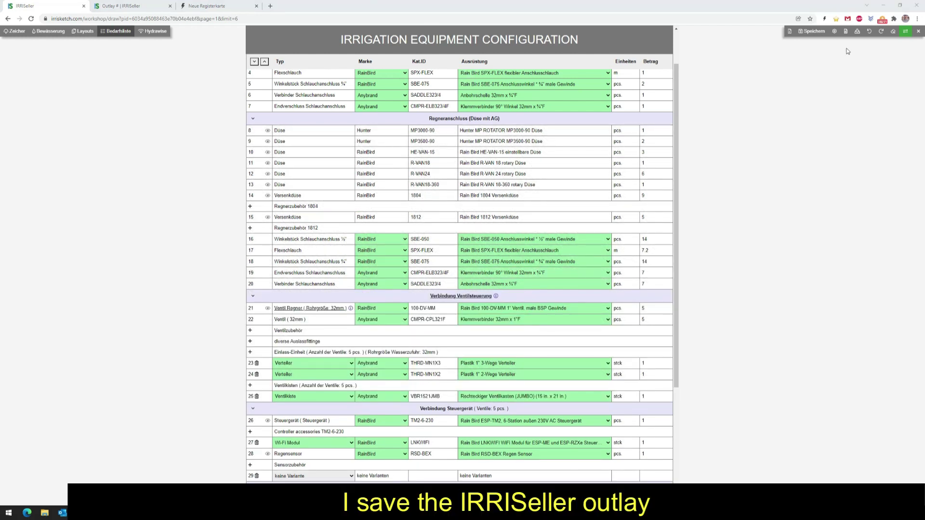
Save the updated equipment list as a new IRRISeller outlay titled "Outlay2 #" and open it
{"action": "left_click", "coordinate": [845, 32]}
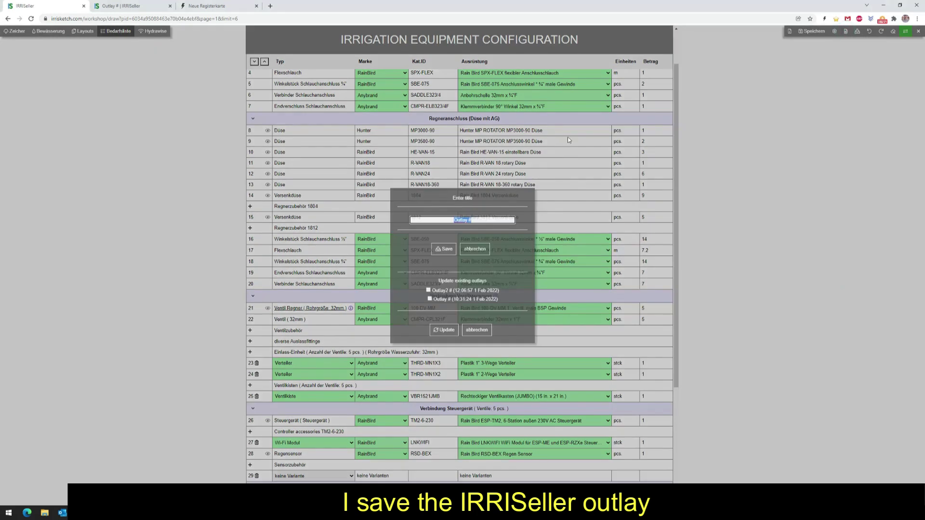
{"action": "left_click", "coordinate": [471, 219]}
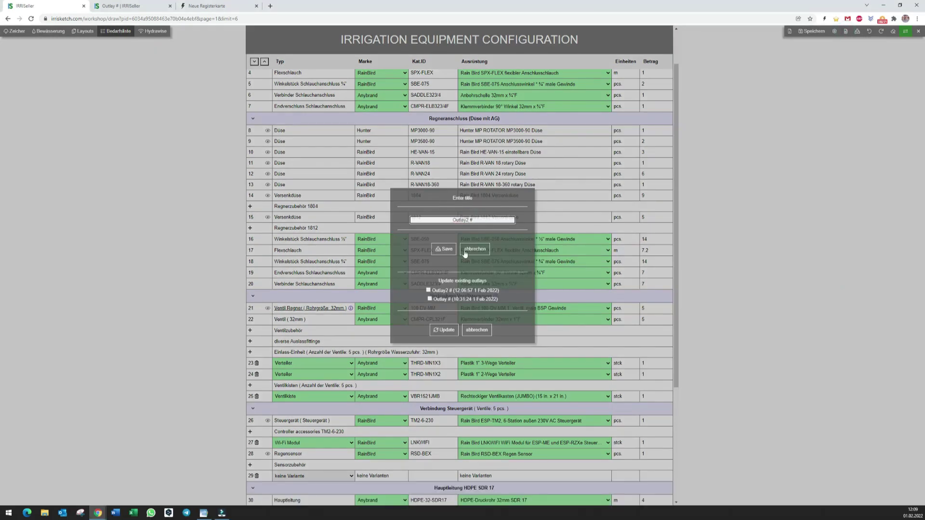
{"action": "left_click", "coordinate": [446, 252]}
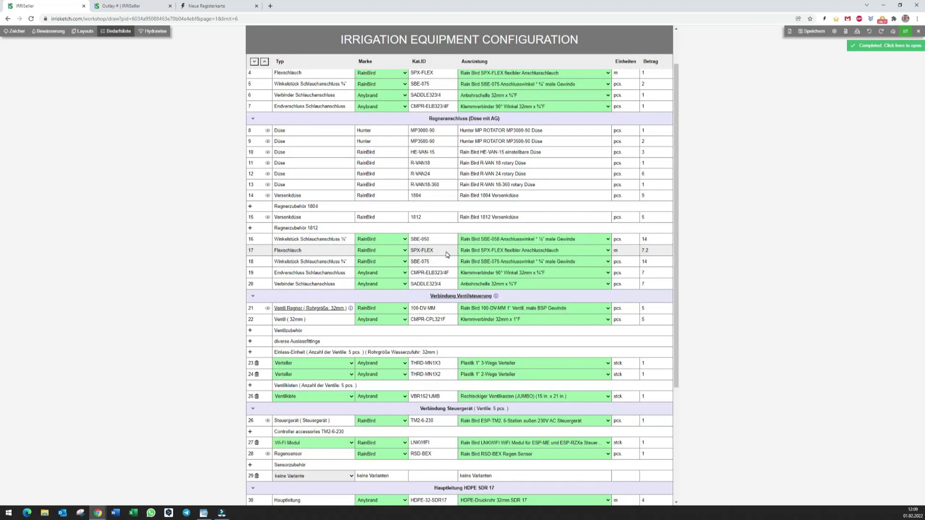
{"action": "left_click", "coordinate": [897, 46]}
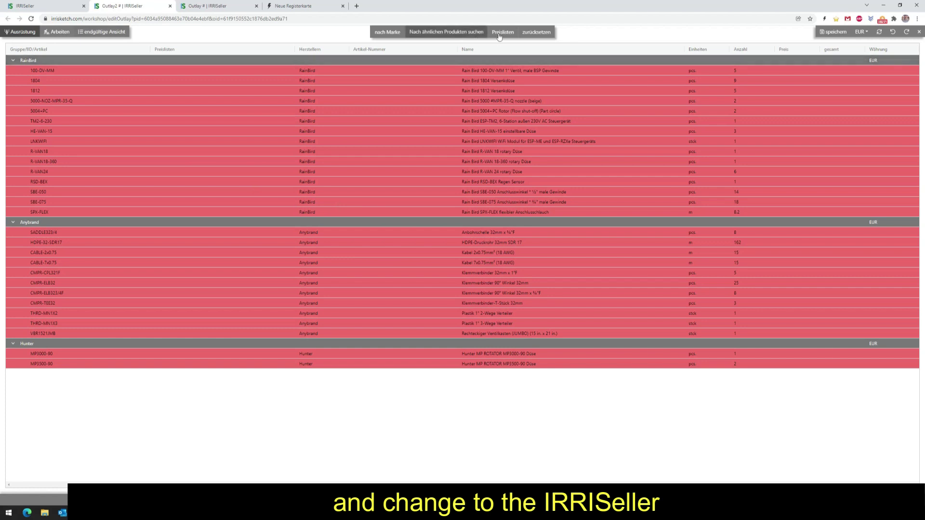
Apply the price lists IRRISeller DEMO Arbeitwerte Clone and IRRISeller DEMO Preisliste Clone to the new outlay and review the matched articles
{"action": "left_click", "coordinate": [501, 32]}
{"action": "left_click", "coordinate": [281, 76]}
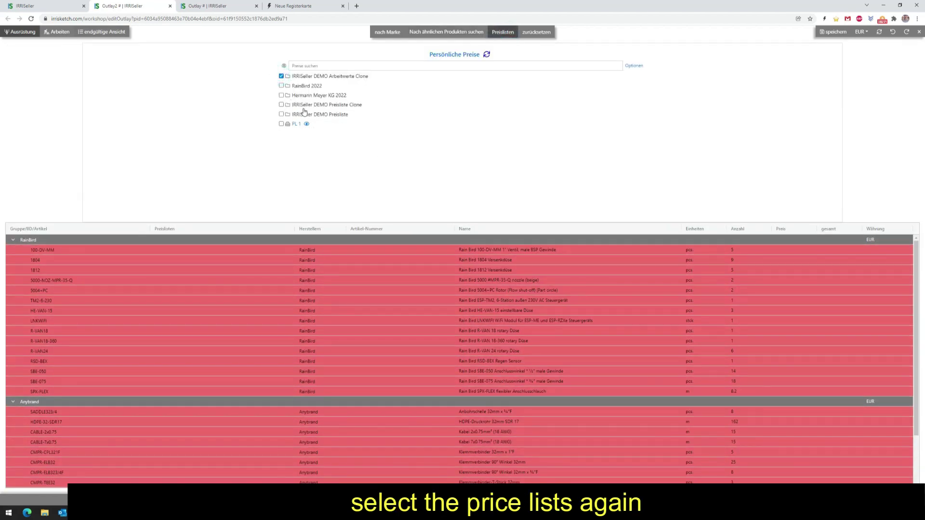
{"action": "left_click", "coordinate": [281, 104]}
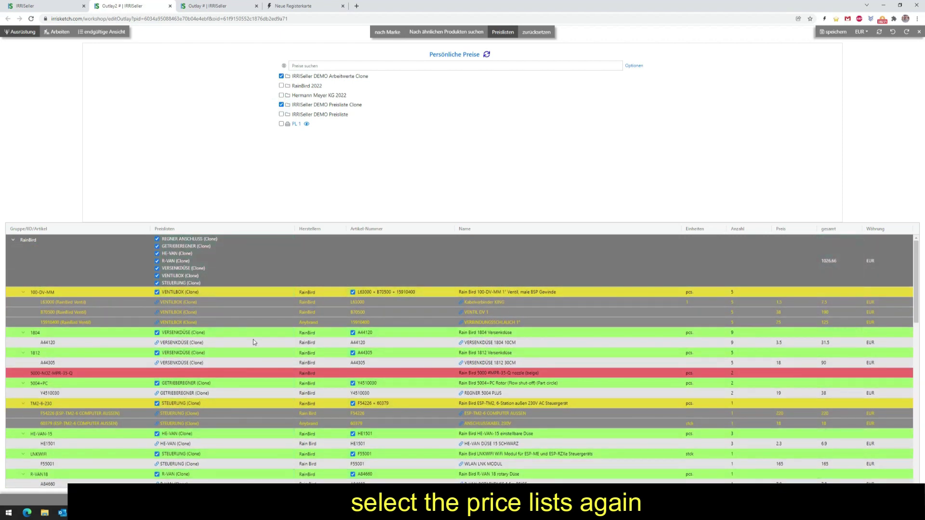
{"action": "scroll", "coordinate": [260, 332], "scroll_direction": "down", "scroll_amount": 10}
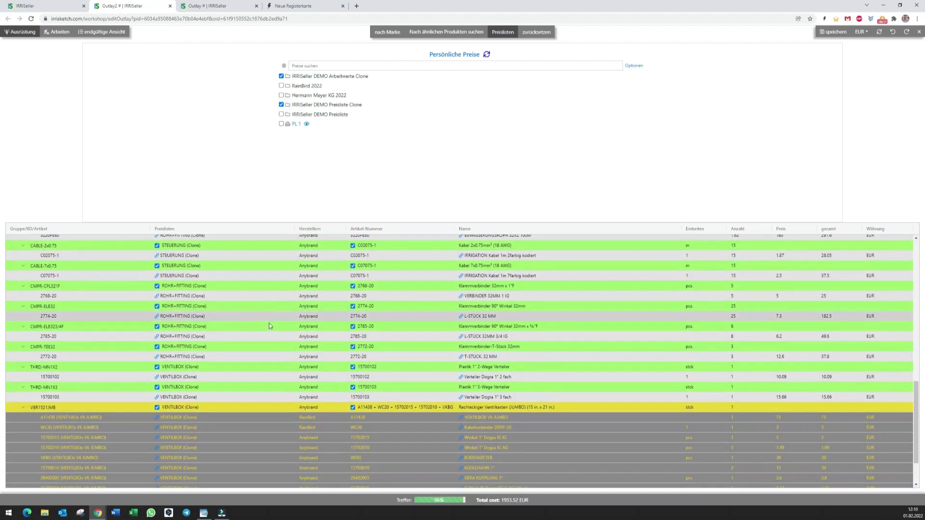
Finish reviewing the matched equipment articles and apply the selected personal price lists to the outlay's labour items
{"action": "scroll", "coordinate": [269, 325], "scroll_direction": "down", "scroll_amount": 2}
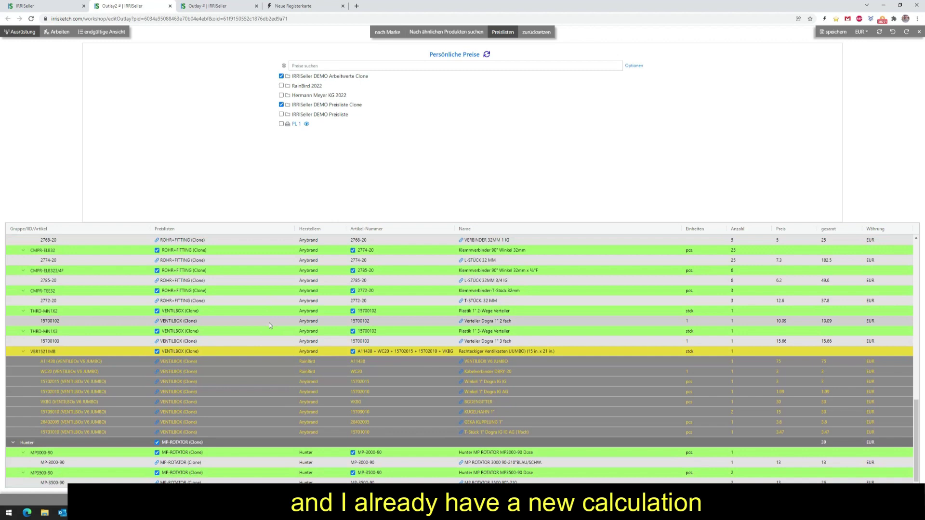
{"action": "scroll", "coordinate": [269, 322], "scroll_direction": "up", "scroll_amount": 15}
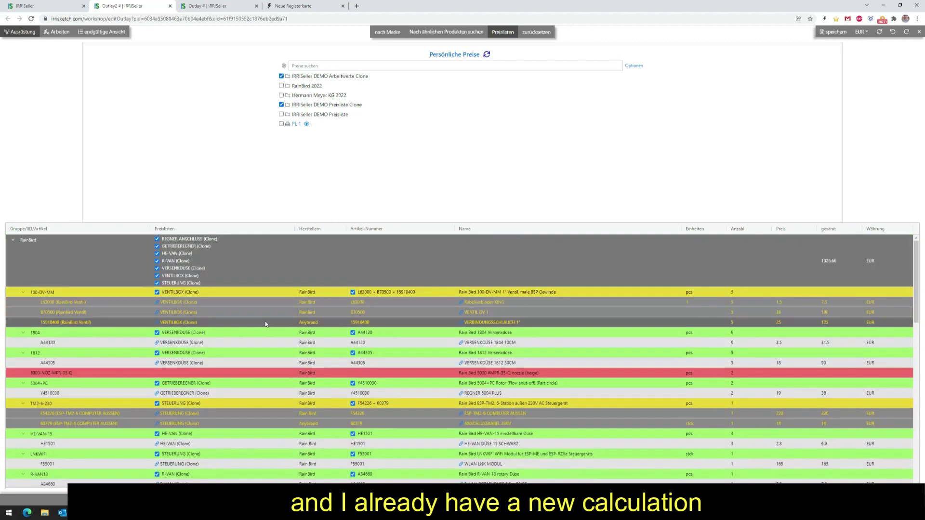
{"action": "left_click", "coordinate": [55, 33]}
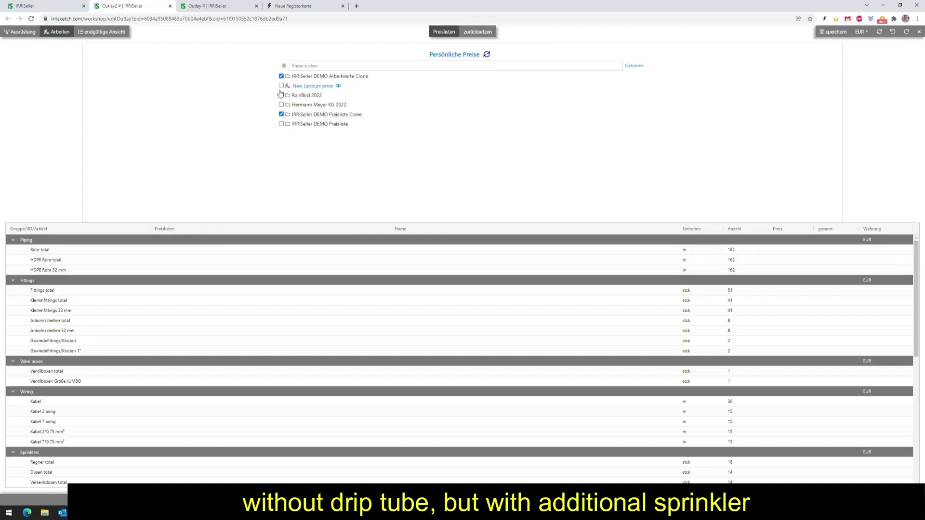
{"action": "left_click", "coordinate": [488, 57]}
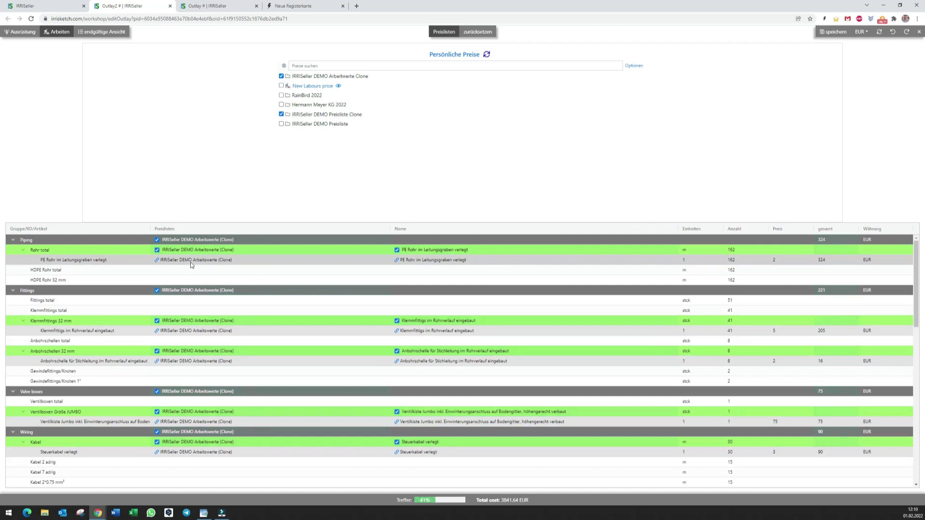
Exclude the labour item "Rasensode abgeschält und Rasensode wieder auflegt" from the total trench length under Trenches
{"action": "scroll", "coordinate": [190, 263], "scroll_direction": "down", "scroll_amount": 3}
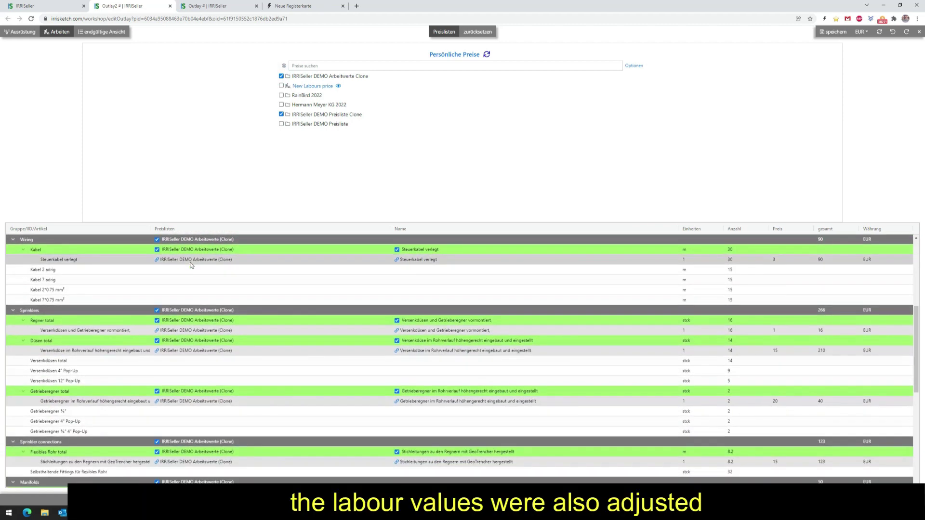
{"action": "scroll", "coordinate": [190, 265], "scroll_direction": "down", "scroll_amount": 5}
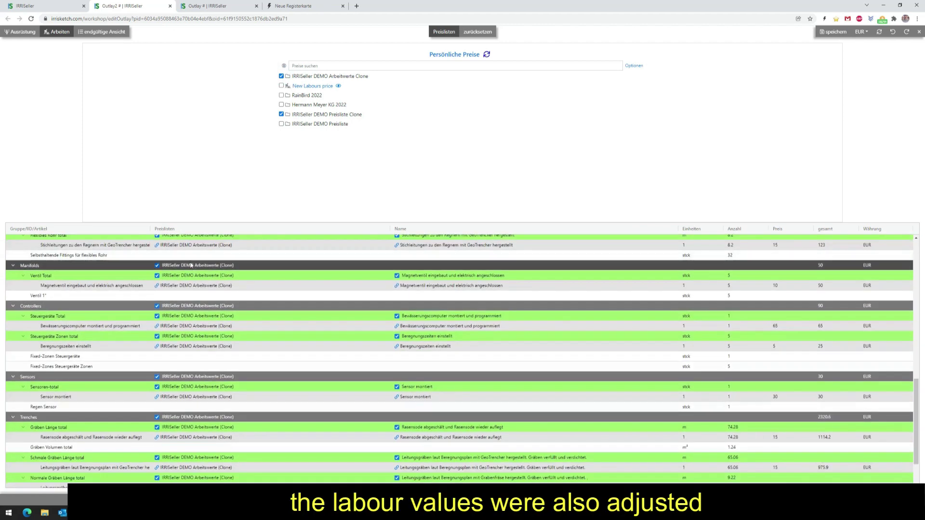
{"action": "scroll", "coordinate": [191, 264], "scroll_direction": "down", "scroll_amount": 1}
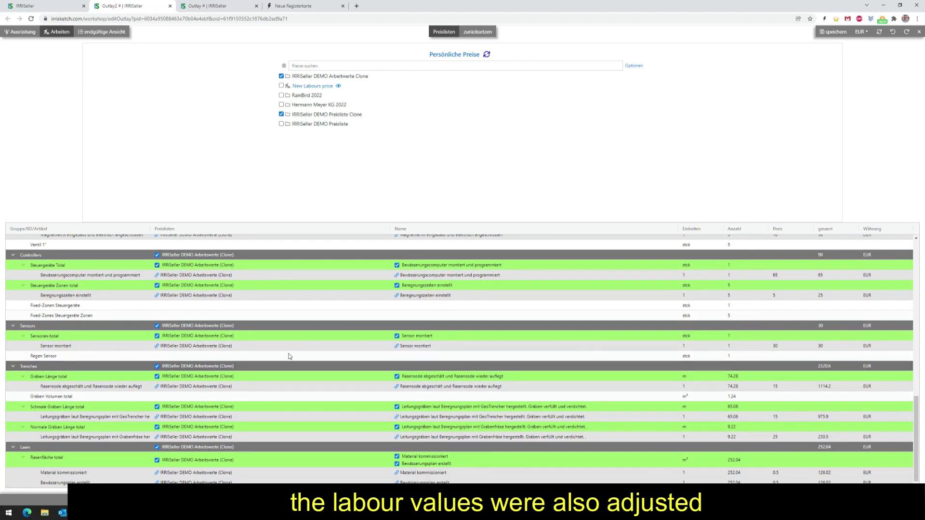
{"action": "left_click", "coordinate": [396, 377]}
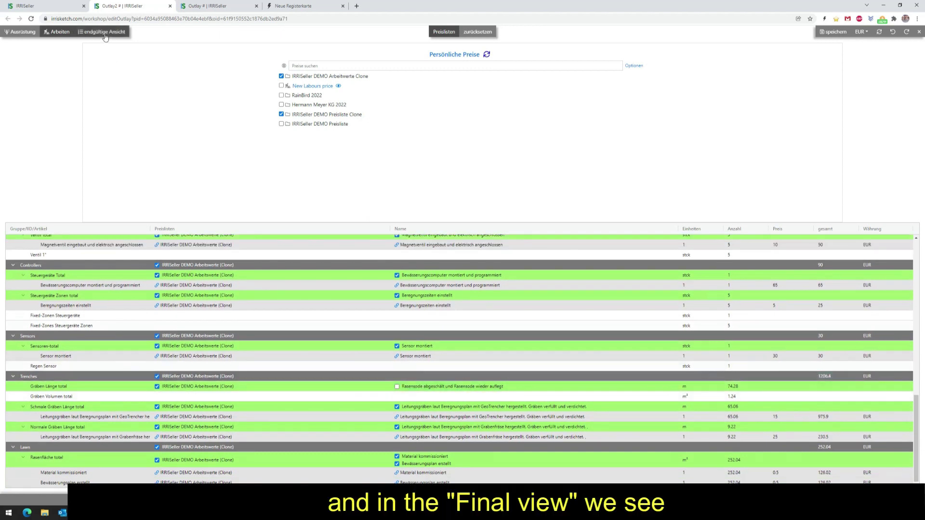
Review the equipment and labour items in the outlay's final view and highlight the total cost
{"action": "left_click", "coordinate": [105, 32]}
{"action": "scroll", "coordinate": [401, 352], "scroll_direction": "down", "scroll_amount": 2}
{"action": "scroll", "coordinate": [401, 352], "scroll_direction": "down", "scroll_amount": 7}
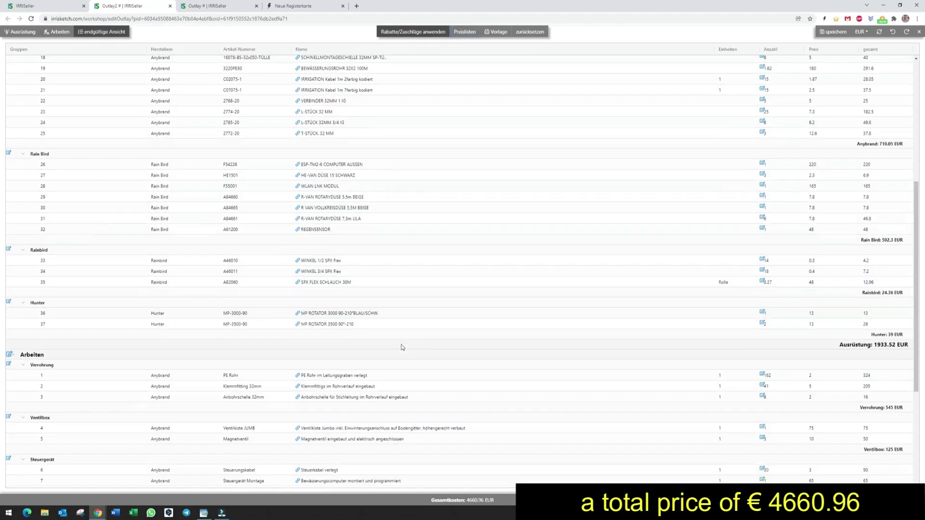
{"action": "left_click_drag", "start_coordinate": [503, 500], "coordinate": [435, 497]}
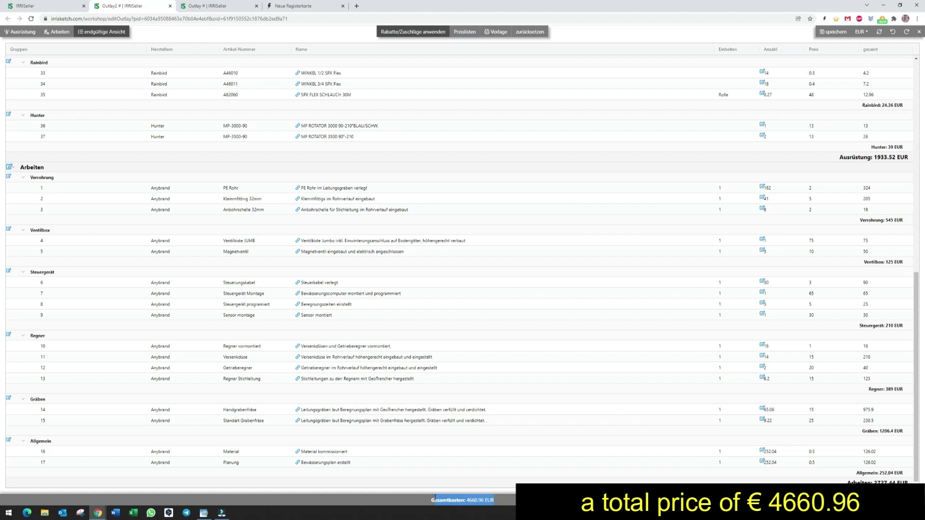